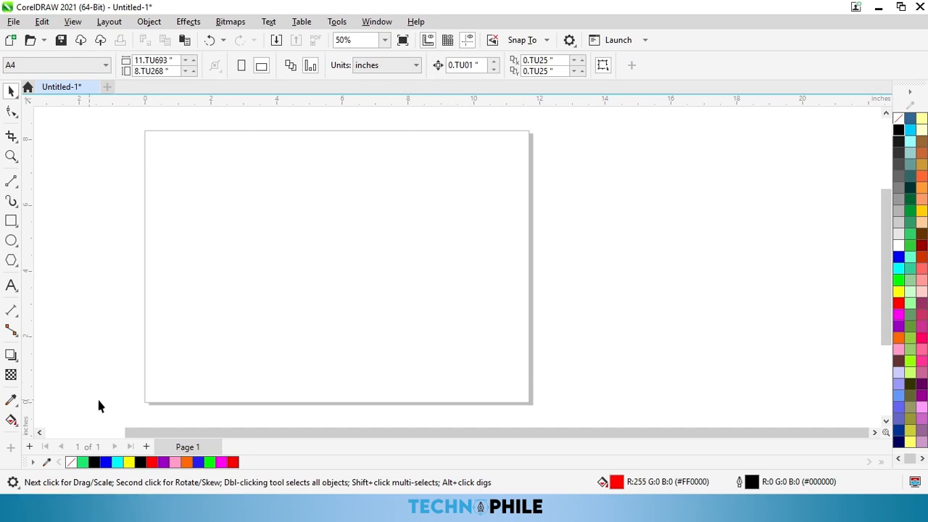
{"action": "left_click", "coordinate": [11, 420]}
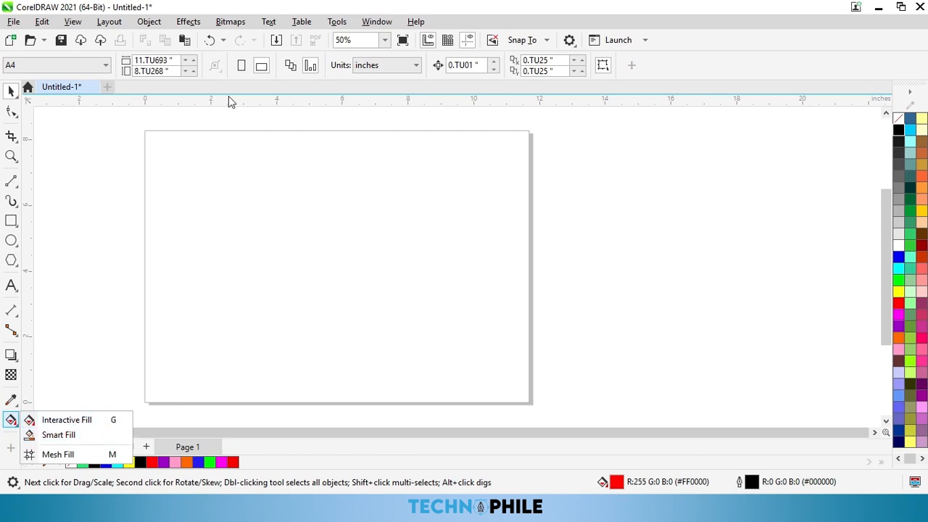
{"action": "left_click", "coordinate": [188, 21]}
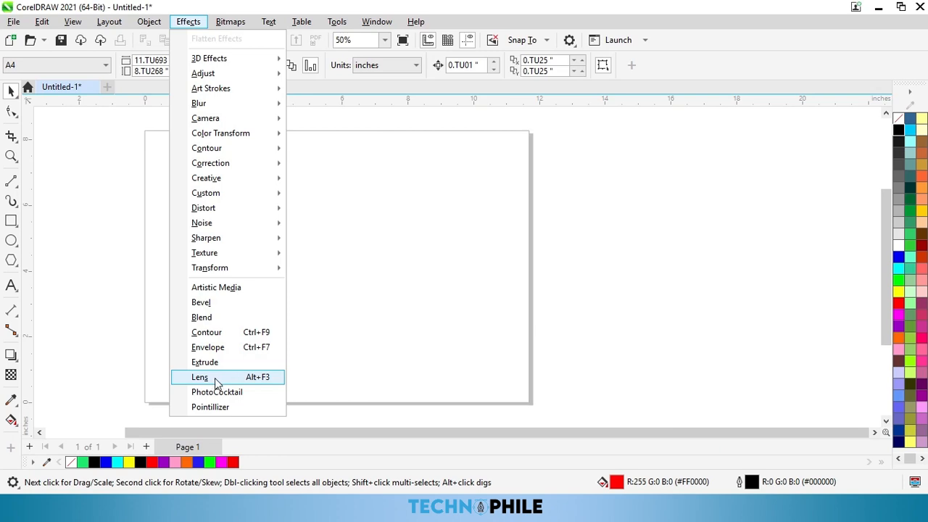
{"action": "left_click", "coordinate": [384, 312]}
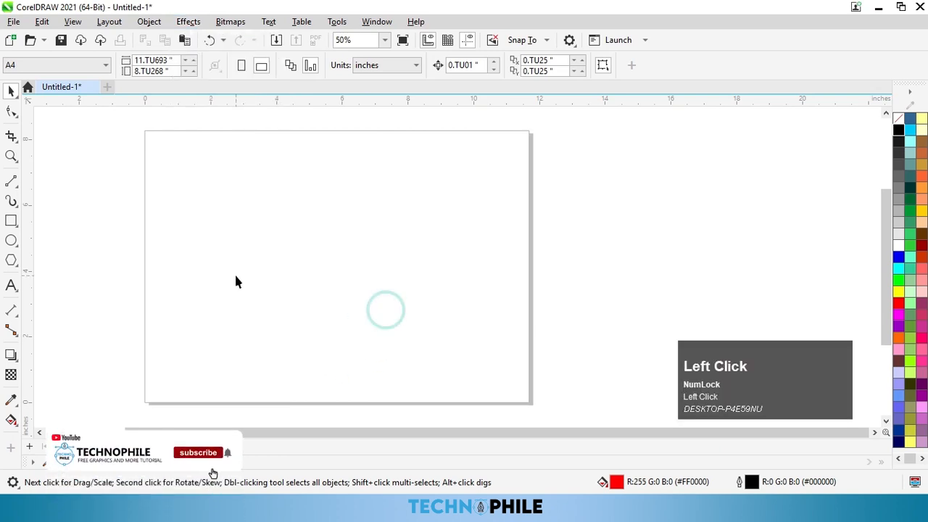
Draw a square about 1 inch wide in the page's upper-left corner and fill it with black.
{"action": "left_click", "coordinate": [11, 220]}
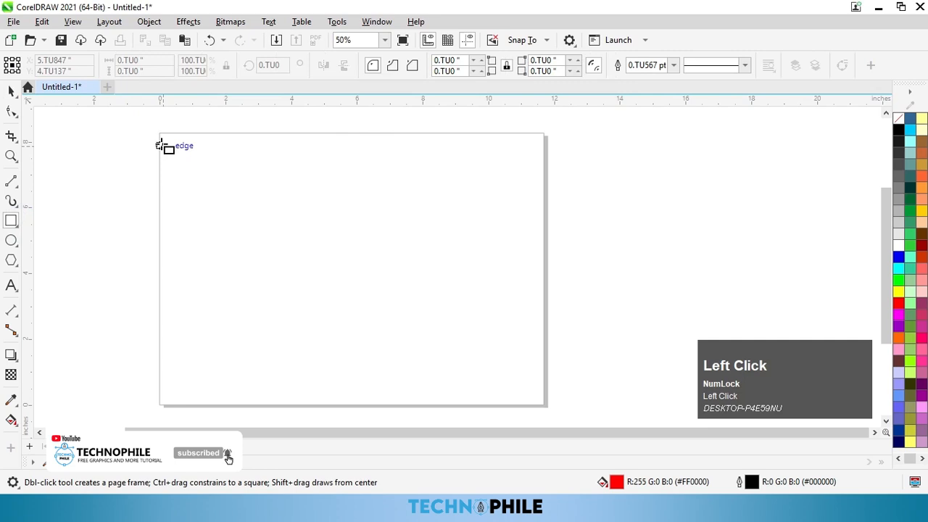
{"action": "left_click_drag", "start_coordinate": [160, 134], "coordinate": [193, 166]}
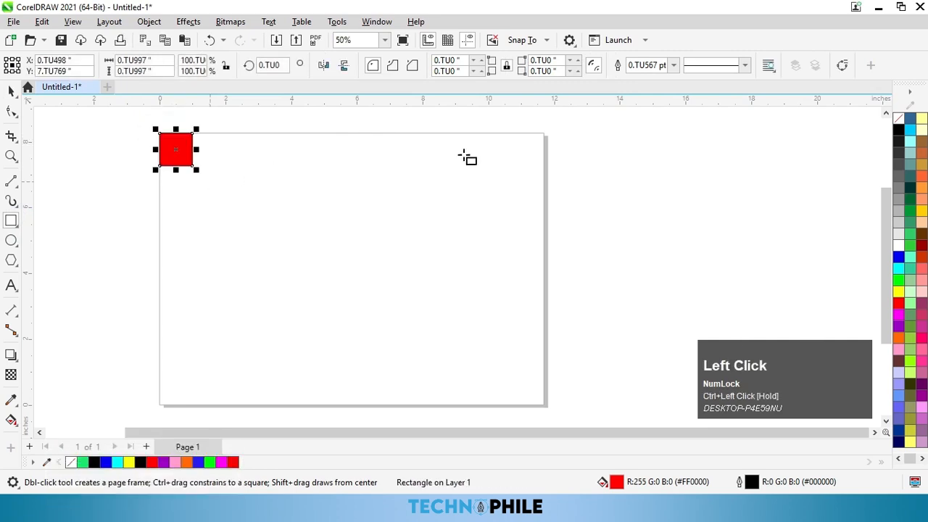
{"action": "left_click", "coordinate": [897, 131]}
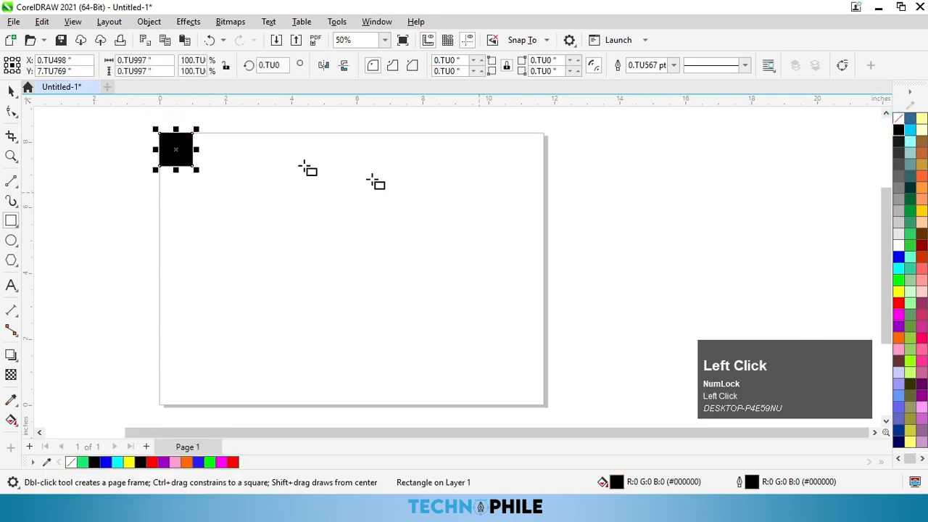
Copy the black square corner to corner and repeat the duplication to form a diagonal row of eight squares down the page.
{"action": "left_click", "coordinate": [11, 90]}
{"action": "left_click_drag", "start_coordinate": [179, 150], "coordinate": [213, 183]}
{"action": "right_click", "coordinate": [212, 182], "text": "ctrl"}
{"action": "key", "text": "ctrl+d"}
{"action": "key", "text": "ctrl+d"}
{"action": "key", "text": "ctrl+d"}
{"action": "key", "text": "ctrl+d"}
{"action": "key", "text": "ctrl+d"}
{"action": "key", "text": "ctrl+d"}
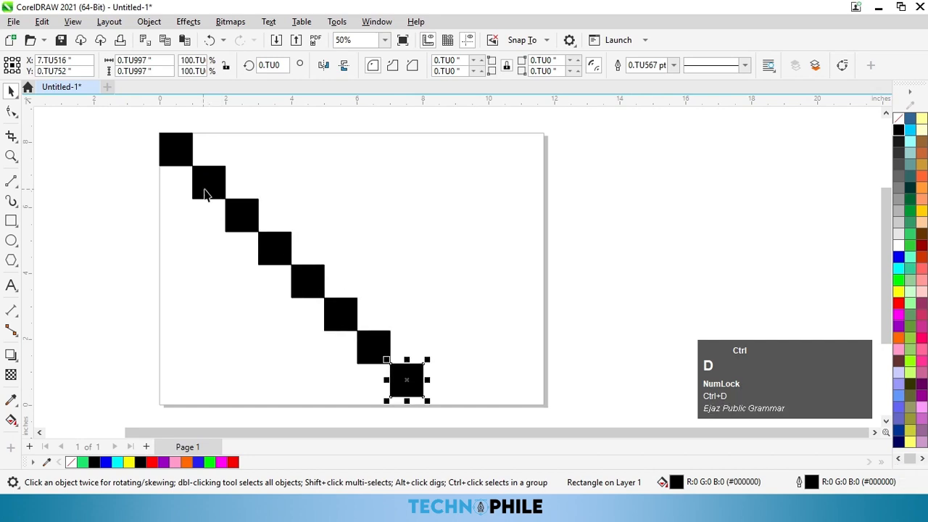
Duplicate the whole diagonal row of squares repeatedly, corner to corner, to build a diamond-shaped black and white checkerboard.
{"action": "left_click_drag", "start_coordinate": [137, 118], "coordinate": [457, 408]}
{"action": "left_click_drag", "start_coordinate": [358, 337], "coordinate": [286, 330]}
{"action": "right_click", "coordinate": [287, 330]}
{"action": "key", "text": "ctrl+d"}
{"action": "key", "text": "ctrl+d"}
{"action": "key", "text": "ctrl+d"}
{"action": "key", "text": "ctrl+d"}
{"action": "key", "text": "ctrl+d"}
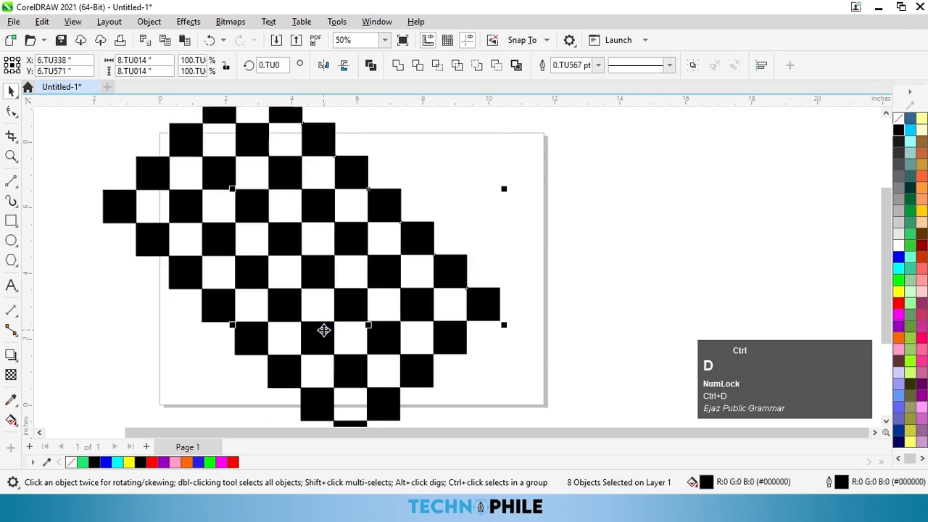
{"action": "scroll", "coordinate": [290, 323], "scroll_direction": "down", "scroll_amount": 2}
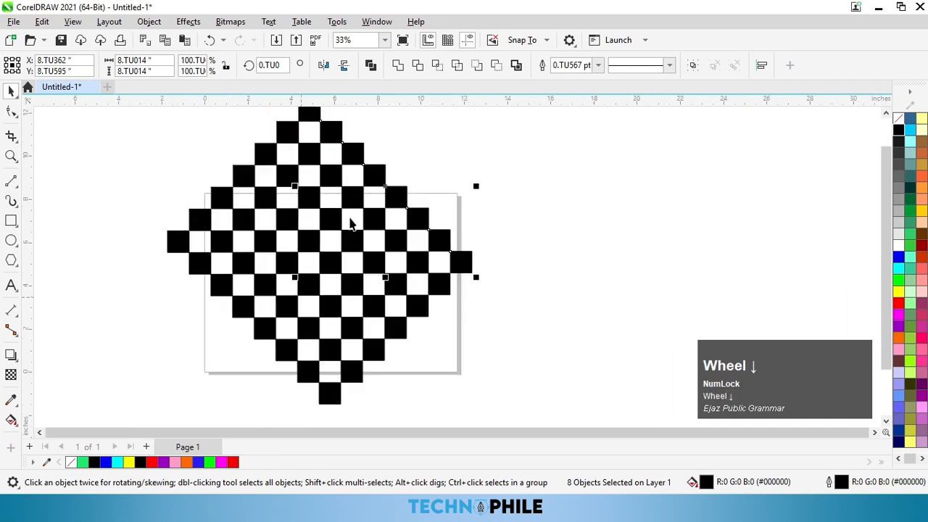
{"action": "scroll", "coordinate": [370, 218], "scroll_direction": "up", "scroll_amount": 1}
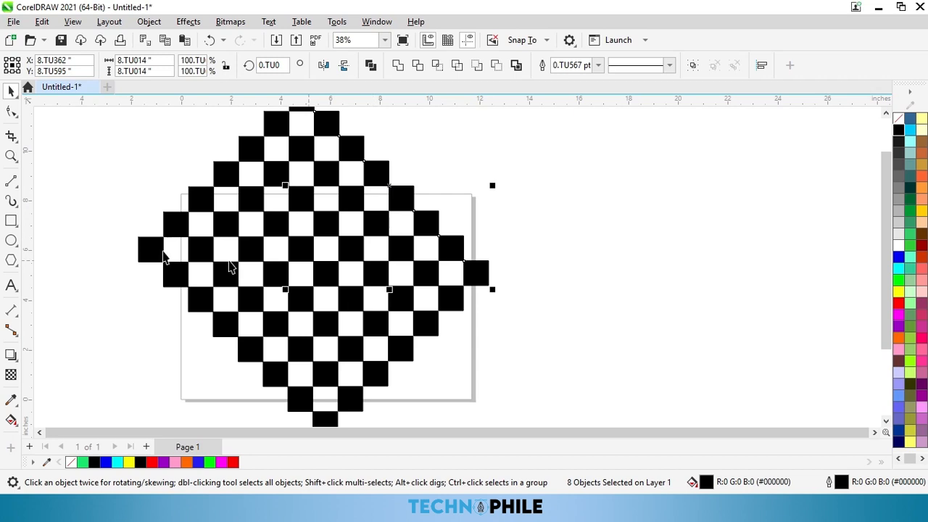
Draw an unfilled circle about 6.5 inches across over the middle of the checkerboard and open the Lens settings for it.
{"action": "left_click", "coordinate": [12, 240]}
{"action": "left_click_drag", "start_coordinate": [248, 187], "coordinate": [393, 348]}
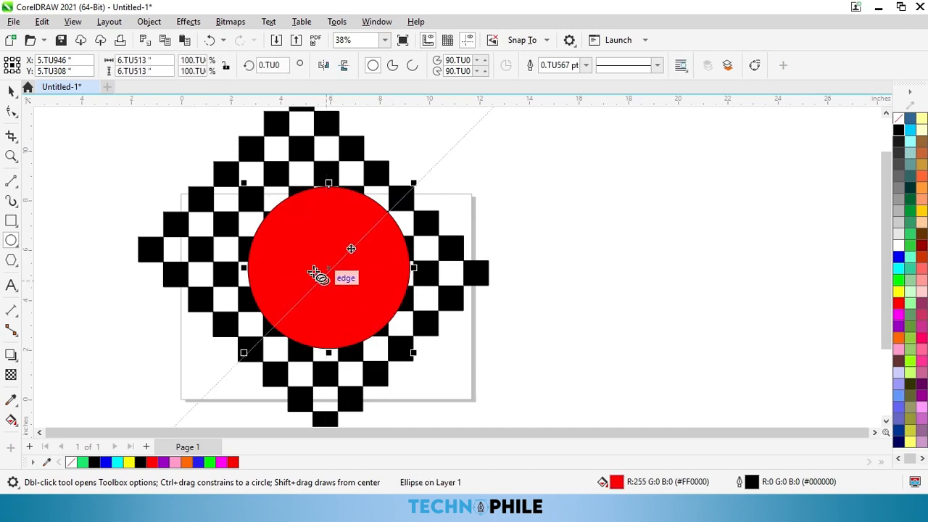
{"action": "left_click", "coordinate": [196, 24]}
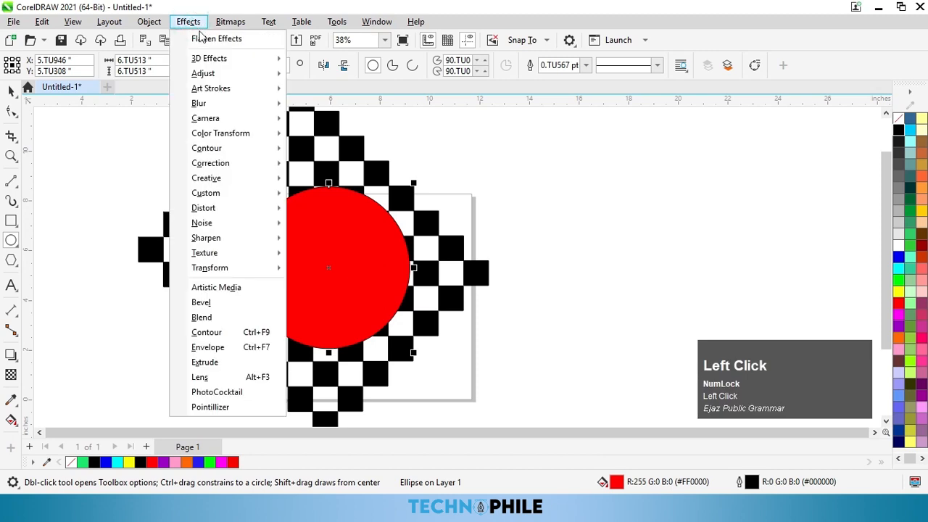
{"action": "left_click", "coordinate": [200, 377]}
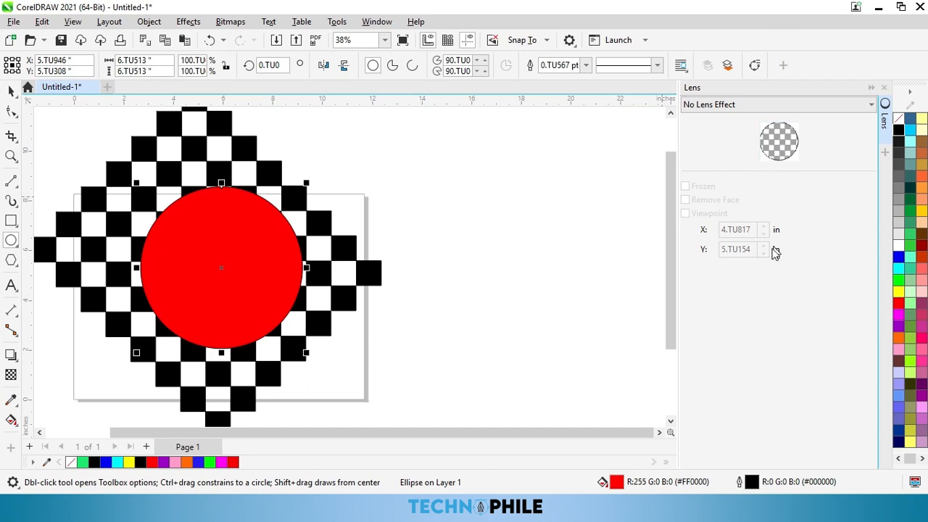
{"action": "key", "text": "space"}
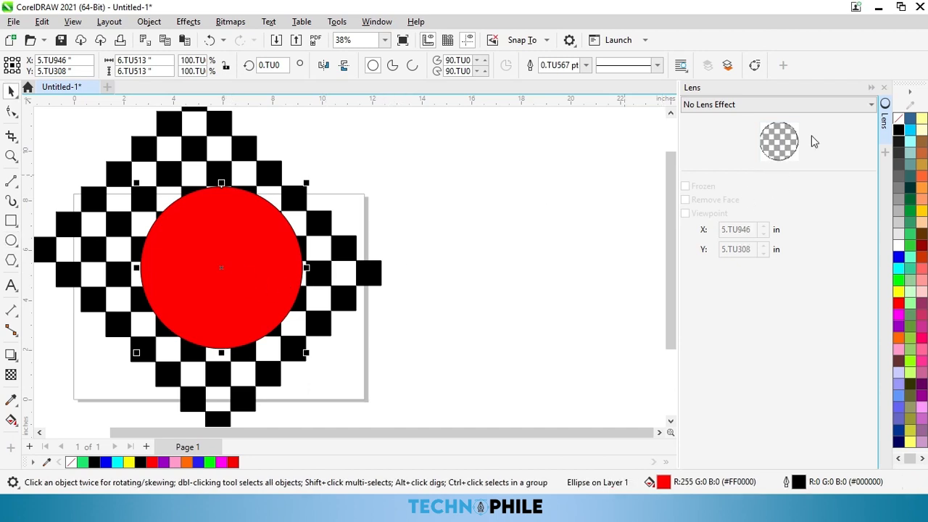
{"action": "left_click", "coordinate": [899, 120]}
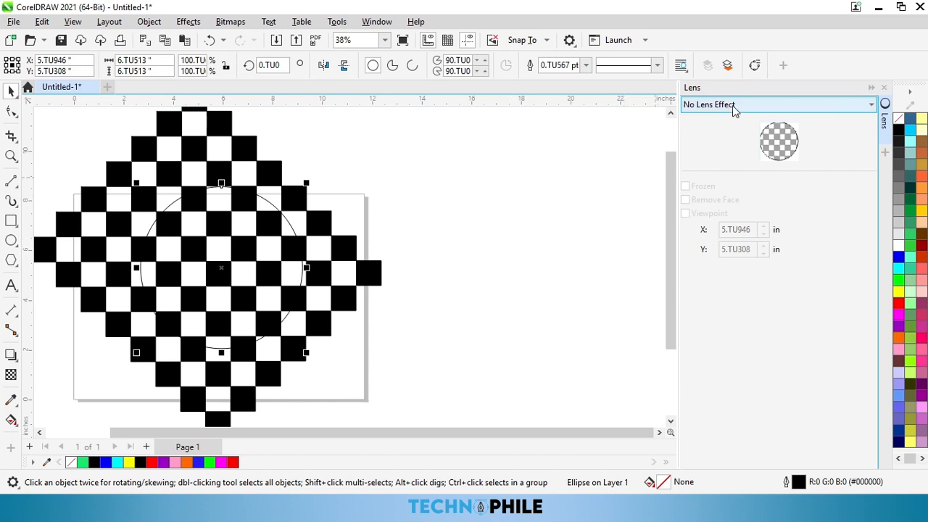
Apply the Brighten lens to the circle and try rates of 100, 50 and 45 %.
{"action": "left_click", "coordinate": [871, 106]}
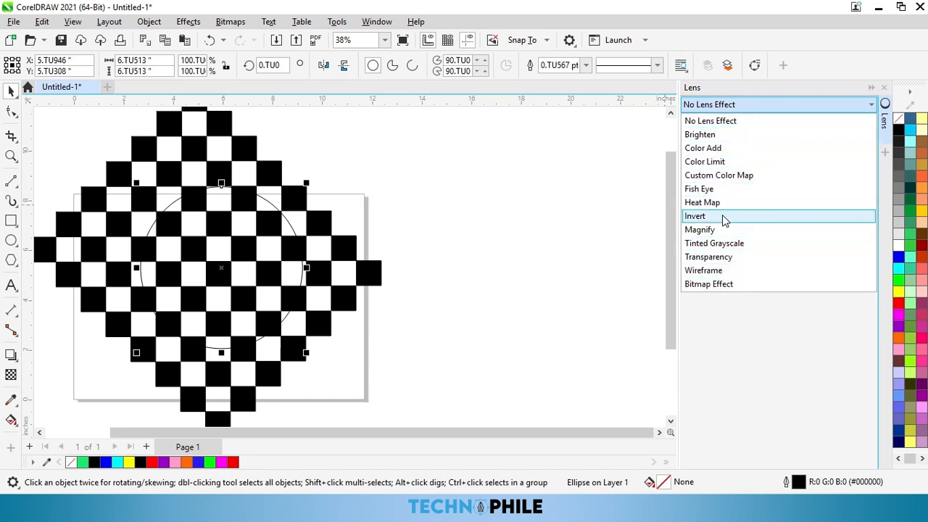
{"action": "left_click", "coordinate": [709, 138]}
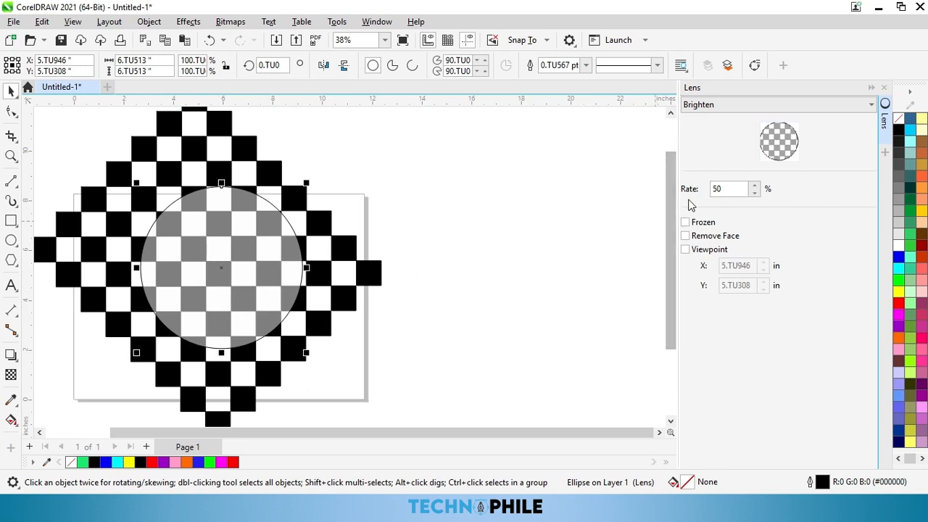
{"action": "left_click", "coordinate": [755, 185]}
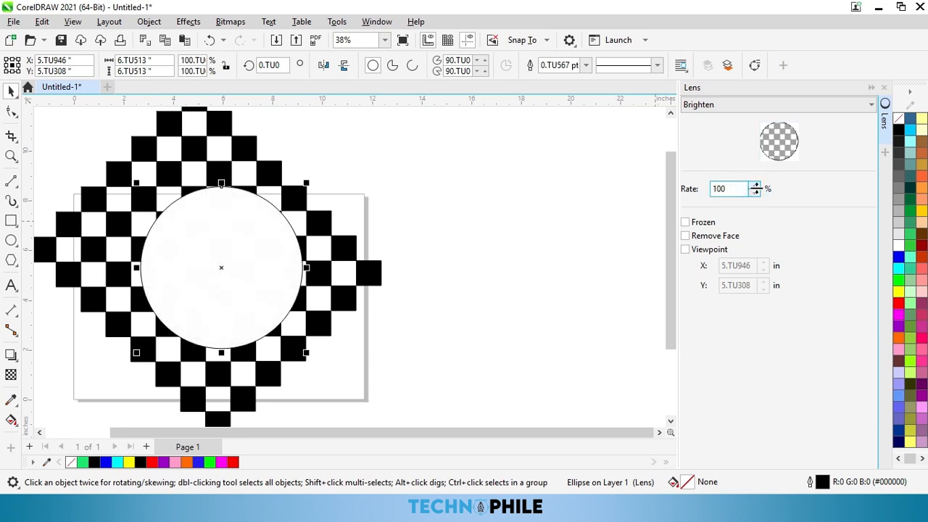
{"action": "left_click", "coordinate": [758, 196]}
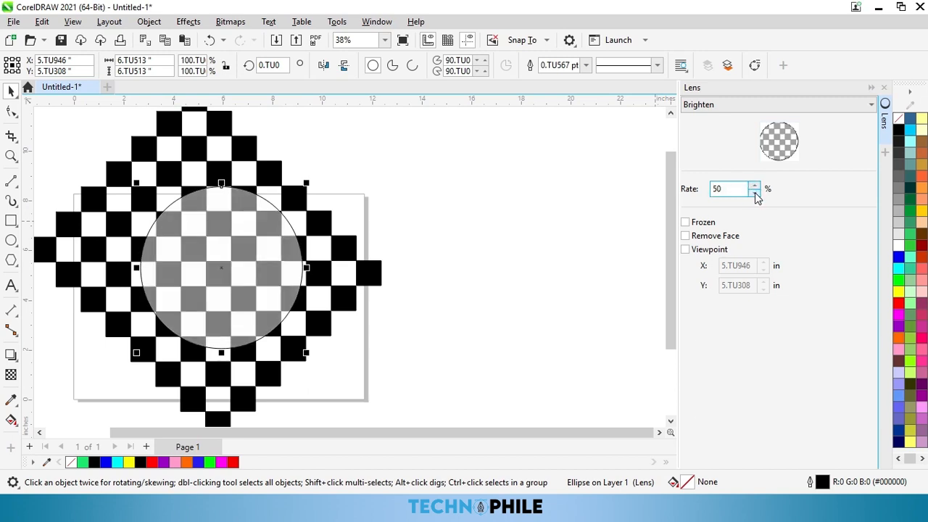
{"action": "left_click", "coordinate": [757, 196]}
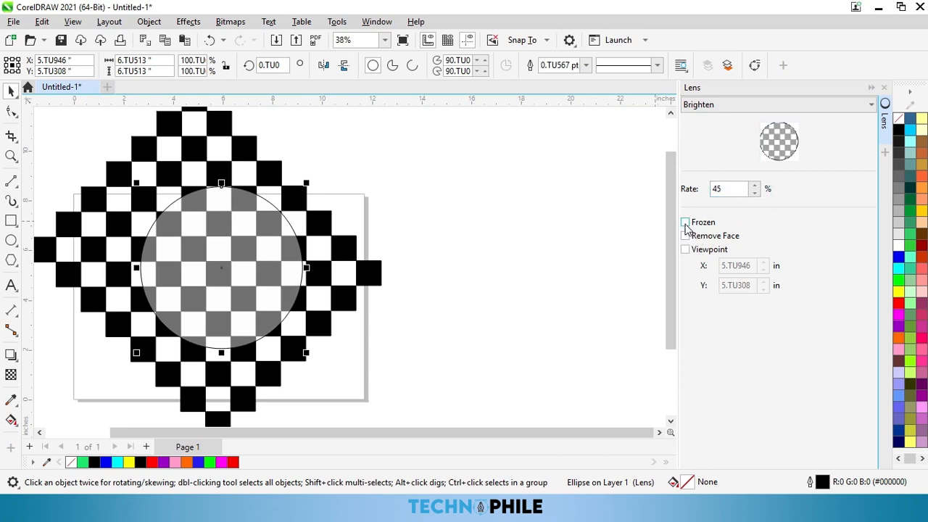
Try the Frozen option by moving the circle off the checkerboard, and undo back to the unfrozen lens.
{"action": "left_click", "coordinate": [684, 223]}
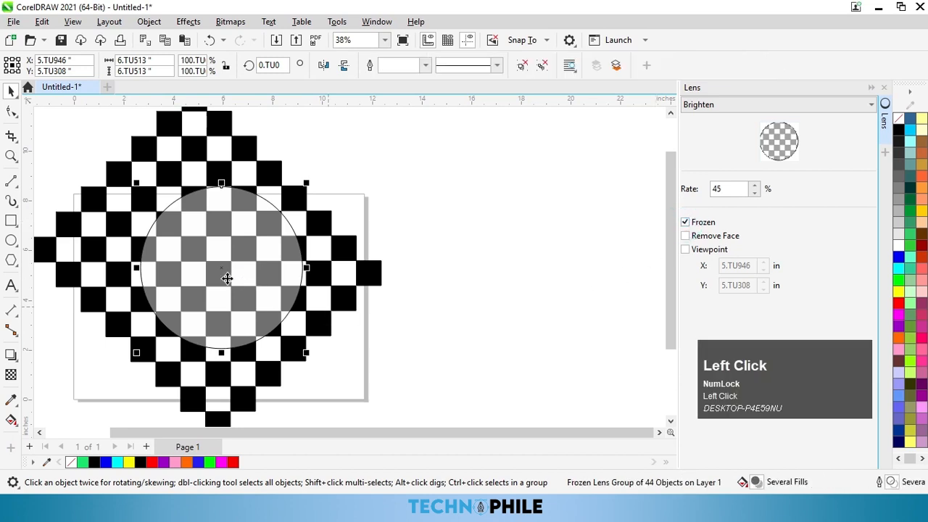
{"action": "left_click_drag", "start_coordinate": [212, 267], "coordinate": [481, 215]}
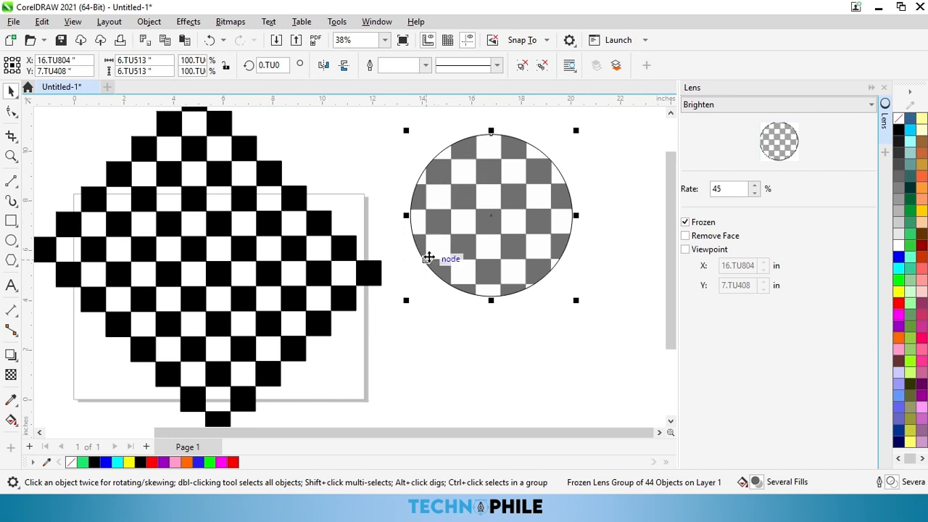
{"action": "key", "text": "ctrl+z"}
{"action": "key", "text": "ctrl+z"}
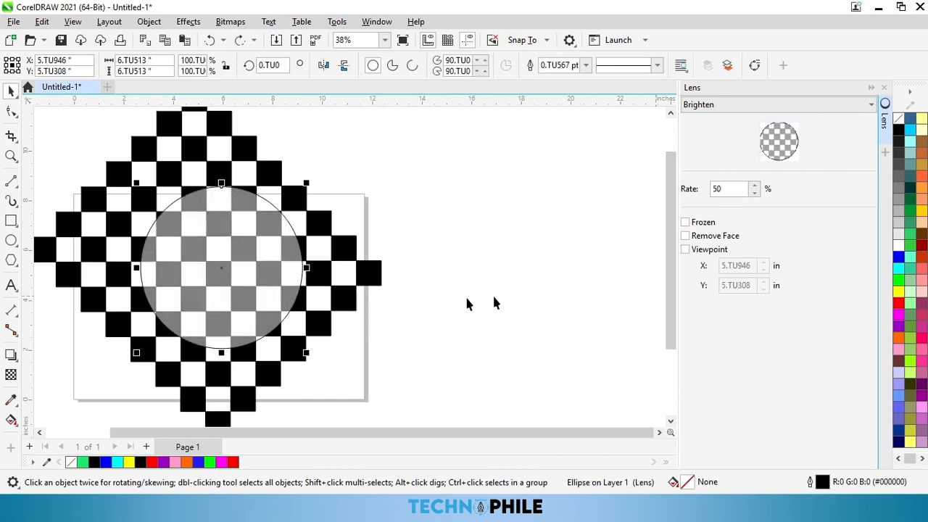
Enable Viewpoint for the Brighten lens, and place the circle beside the checkerboard, enlarged to about 8.4 inches.
{"action": "left_click", "coordinate": [685, 249]}
{"action": "left_click_drag", "start_coordinate": [250, 290], "coordinate": [481, 273]}
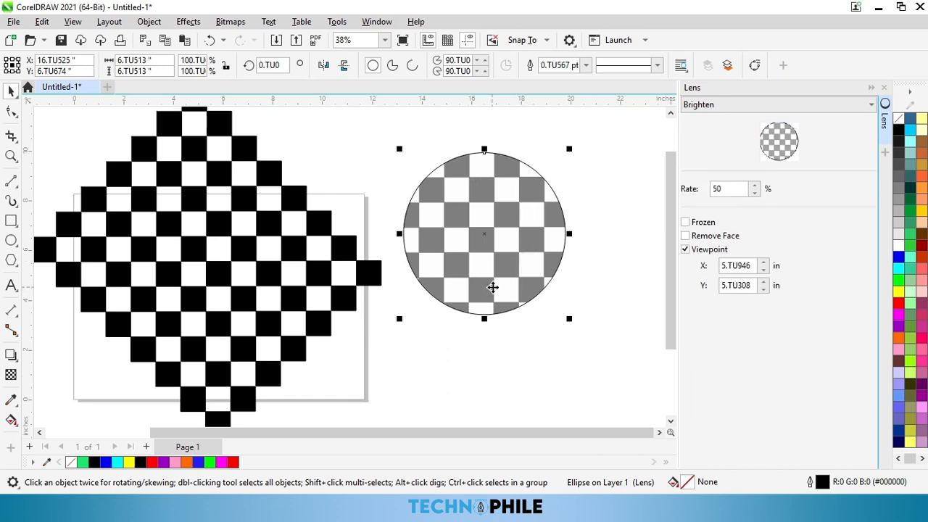
{"action": "key", "text": "ctrl+z"}
{"action": "left_click_drag", "start_coordinate": [569, 319], "coordinate": [592, 342]}
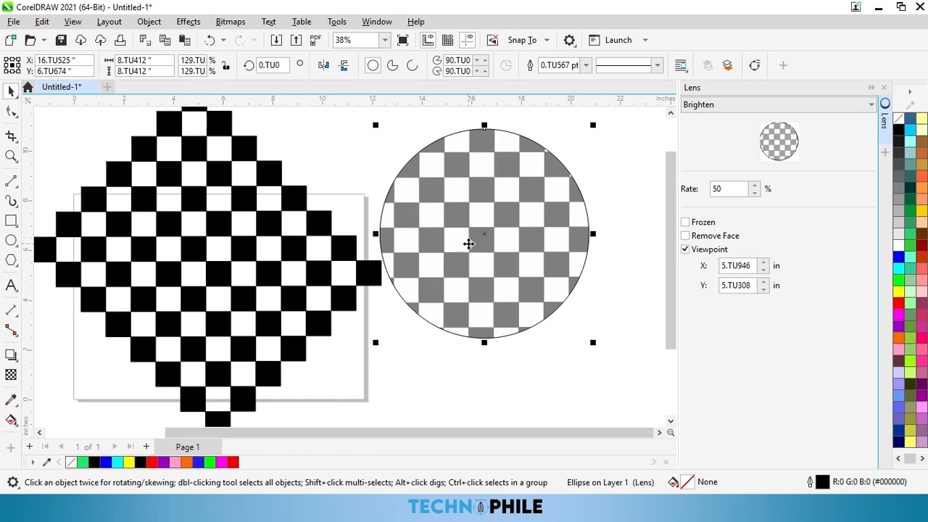
Freeze the Brighten lens, rescale the circle to about 7.5 inches and move it farther from the checkerboard.
{"action": "left_click", "coordinate": [684, 222]}
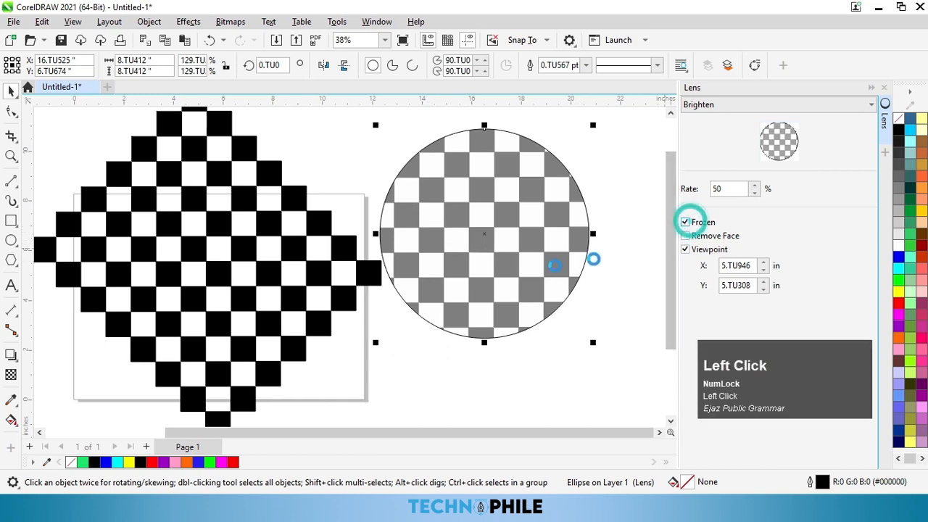
{"action": "scroll", "coordinate": [437, 261], "scroll_direction": "down", "scroll_amount": 1}
{"action": "left_click_drag", "start_coordinate": [557, 324], "coordinate": [586, 369]}
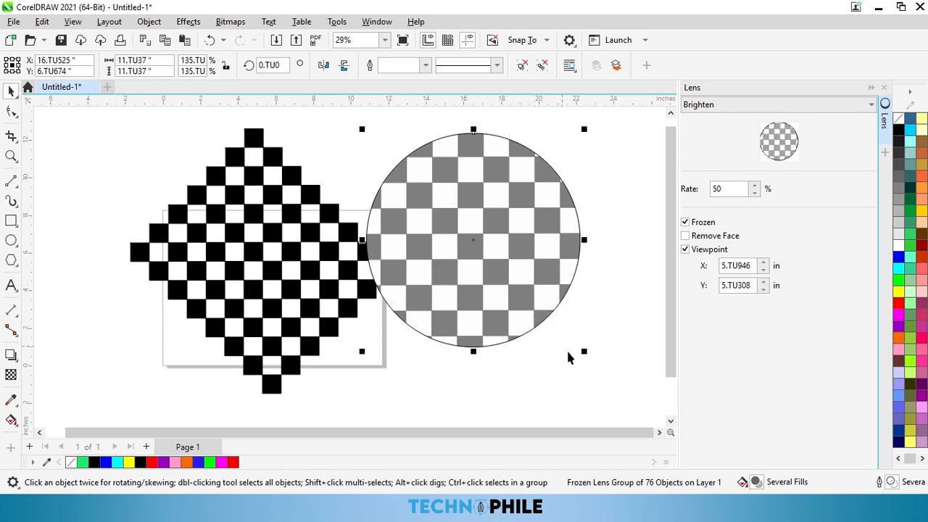
{"action": "left_click_drag", "start_coordinate": [584, 352], "coordinate": [559, 319]}
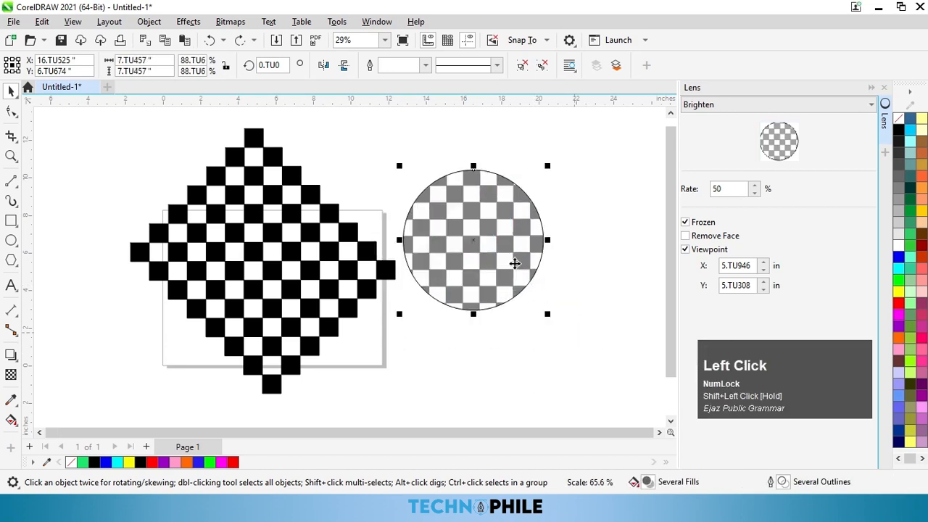
{"action": "left_click_drag", "start_coordinate": [514, 266], "coordinate": [574, 276]}
{"action": "scroll", "coordinate": [446, 280], "scroll_direction": "down", "scroll_amount": 1}
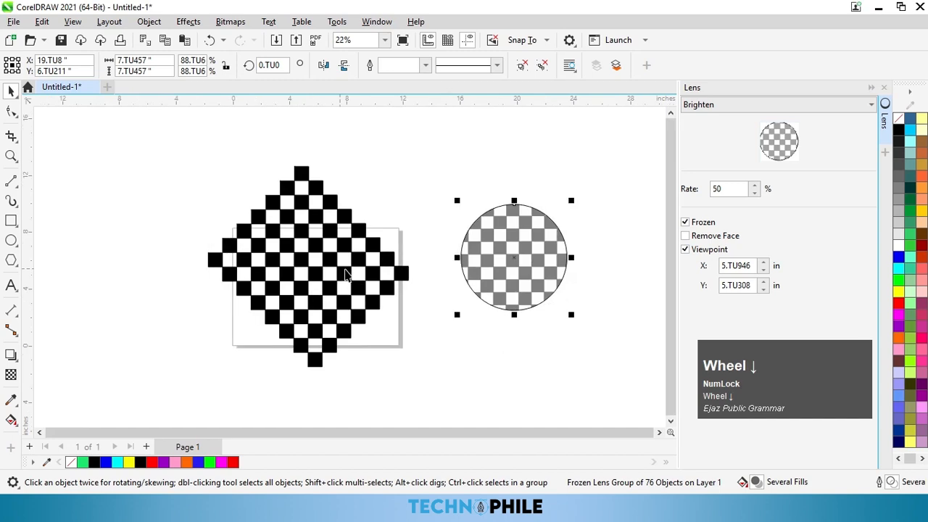
Draw a second circle about 6.9 inches across over the middle of the checkerboard and remove its fill.
{"action": "scroll", "coordinate": [345, 272], "scroll_direction": "up", "scroll_amount": 2}
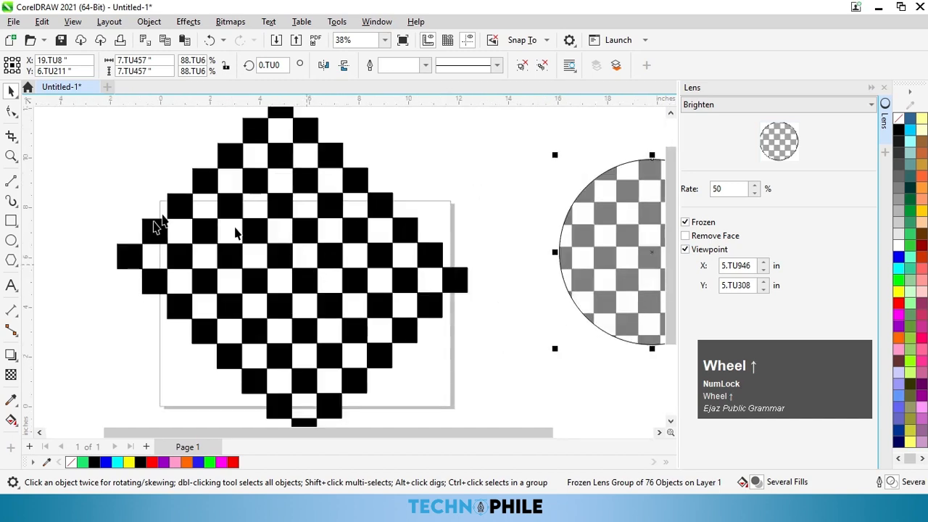
{"action": "left_click", "coordinate": [11, 240]}
{"action": "left_click_drag", "start_coordinate": [213, 200], "coordinate": [379, 370]}
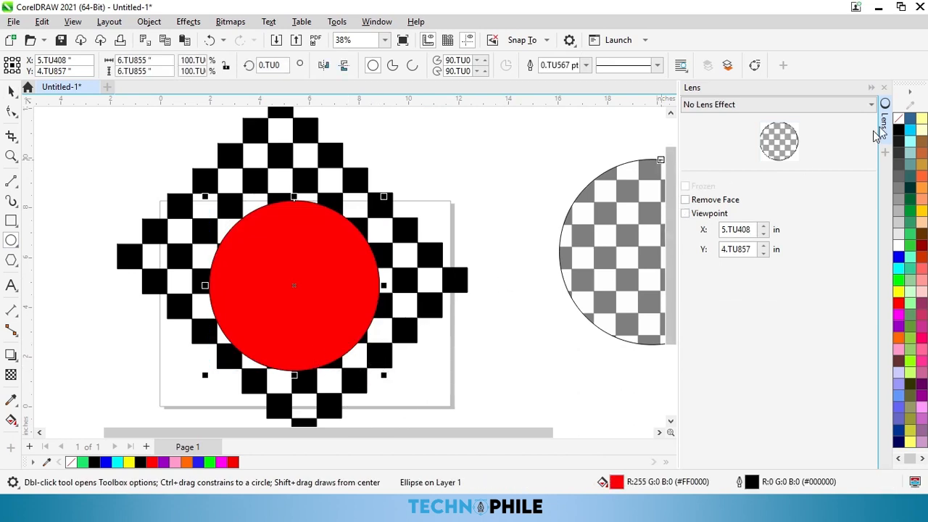
{"action": "left_click", "coordinate": [898, 118]}
{"action": "key", "text": "space"}
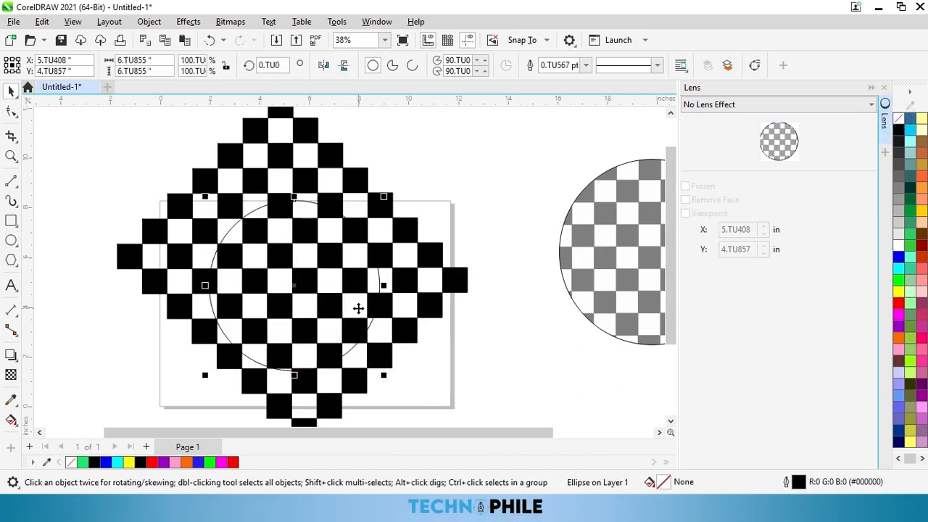
Apply the Color Add lens to the new circle over the checkerboard.
{"action": "left_click", "coordinate": [703, 107]}
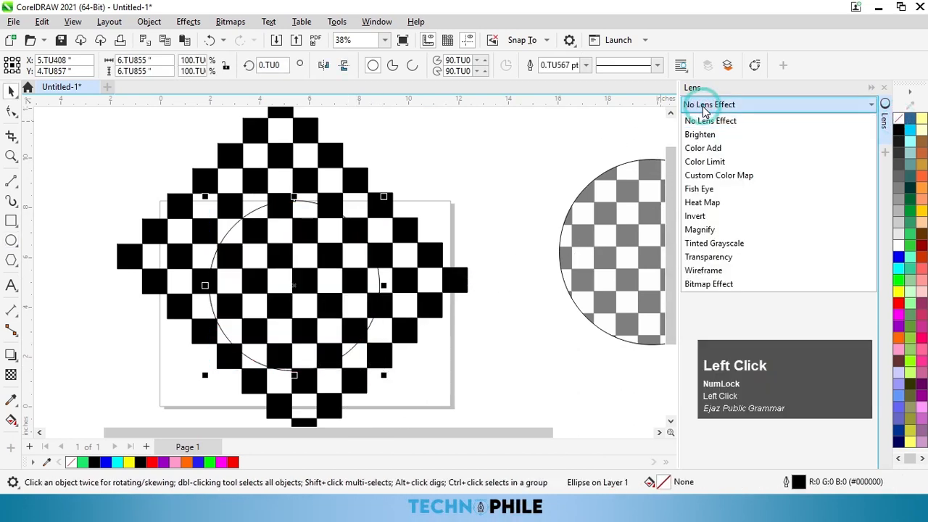
{"action": "left_click", "coordinate": [695, 149]}
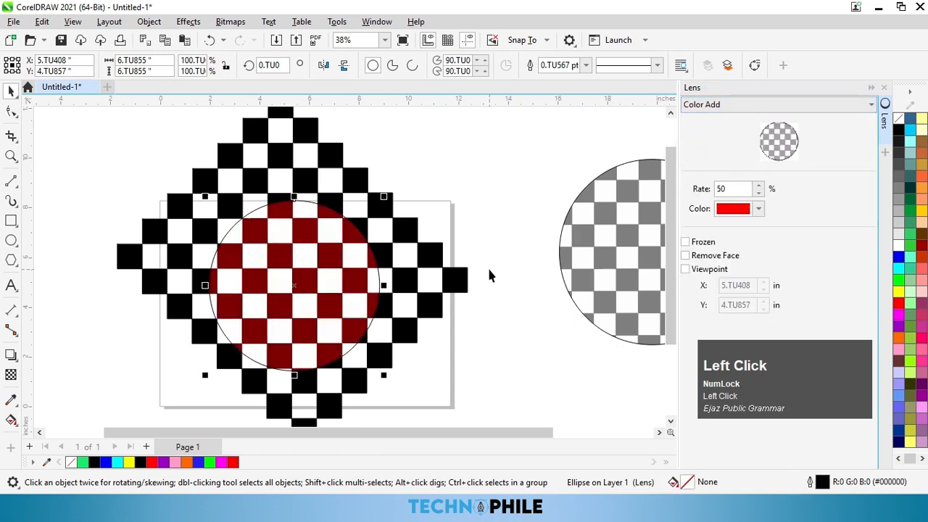
{"action": "scroll", "coordinate": [330, 316], "scroll_direction": "up", "scroll_amount": 2}
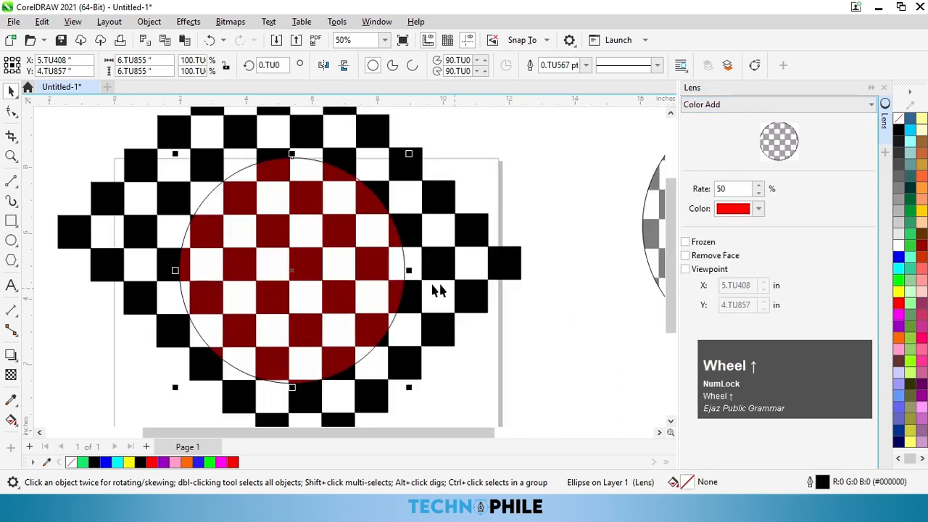
Change the Color Add lens color to a strong blue, about #181FF2.
{"action": "scroll", "coordinate": [325, 284], "scroll_direction": "up", "scroll_amount": 1}
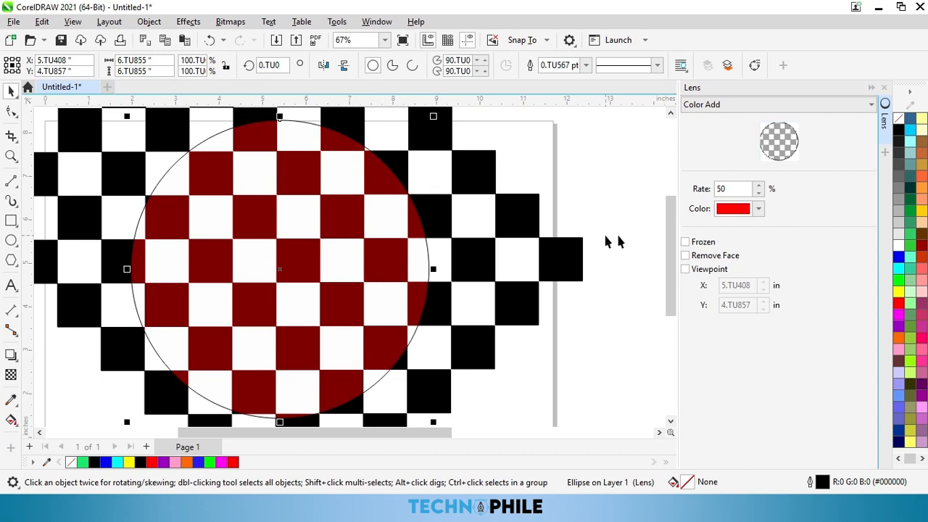
{"action": "left_click", "coordinate": [721, 211]}
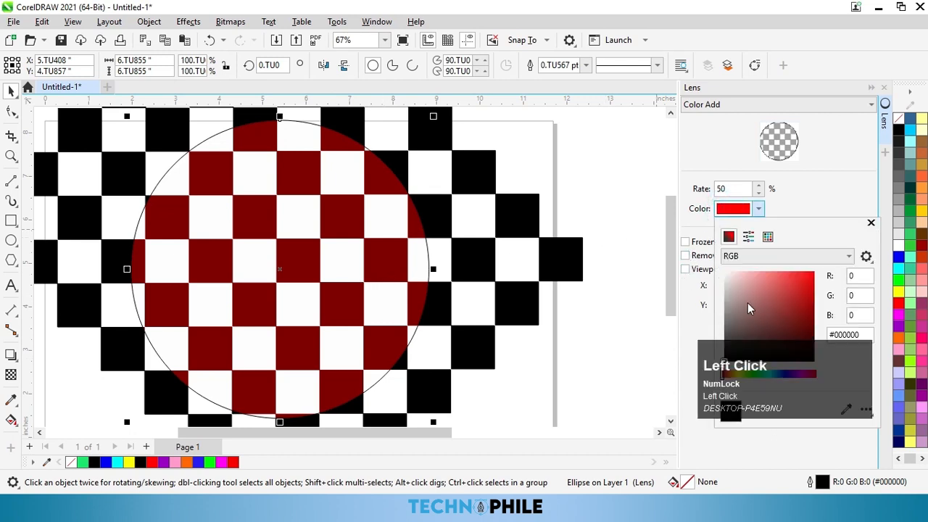
{"action": "left_click_drag", "start_coordinate": [768, 374], "coordinate": [779, 374]}
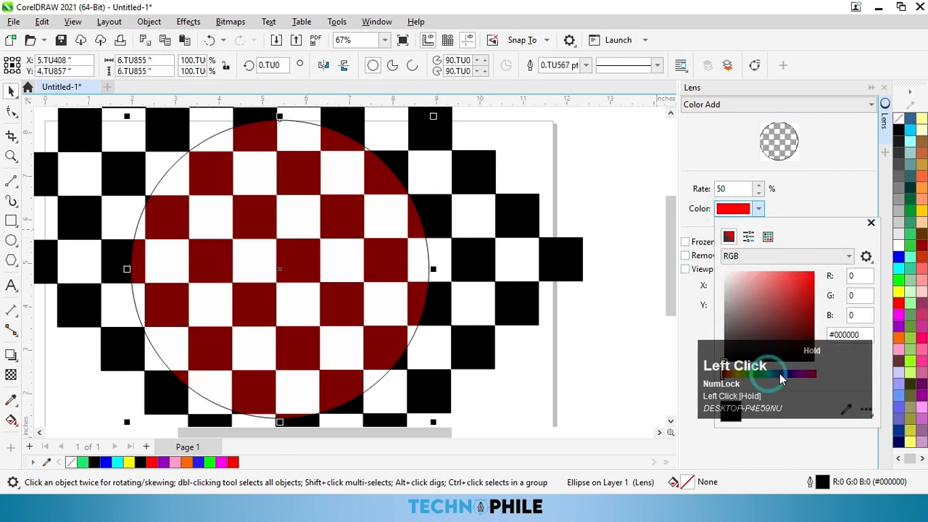
{"action": "left_click_drag", "start_coordinate": [842, 361], "coordinate": [642, 380]}
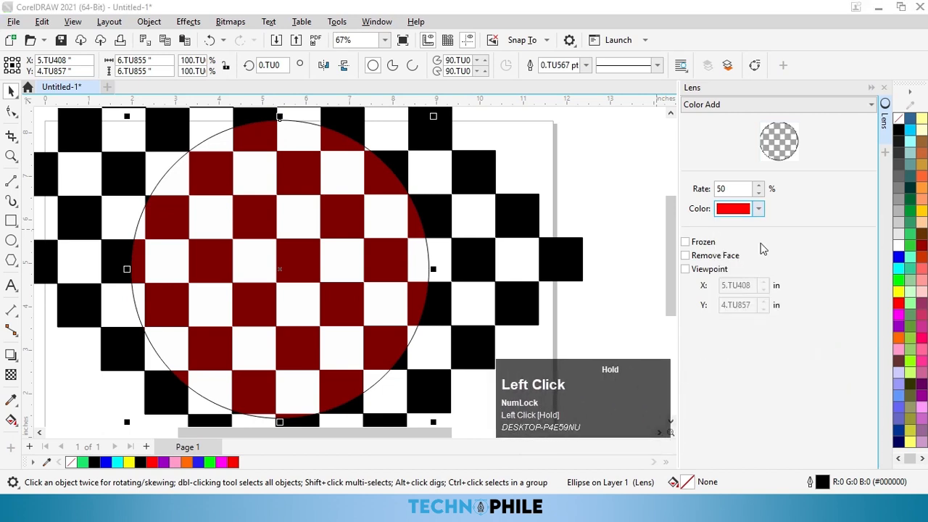
{"action": "left_click", "coordinate": [734, 210]}
{"action": "left_click", "coordinate": [784, 373]}
{"action": "left_click", "coordinate": [804, 276]}
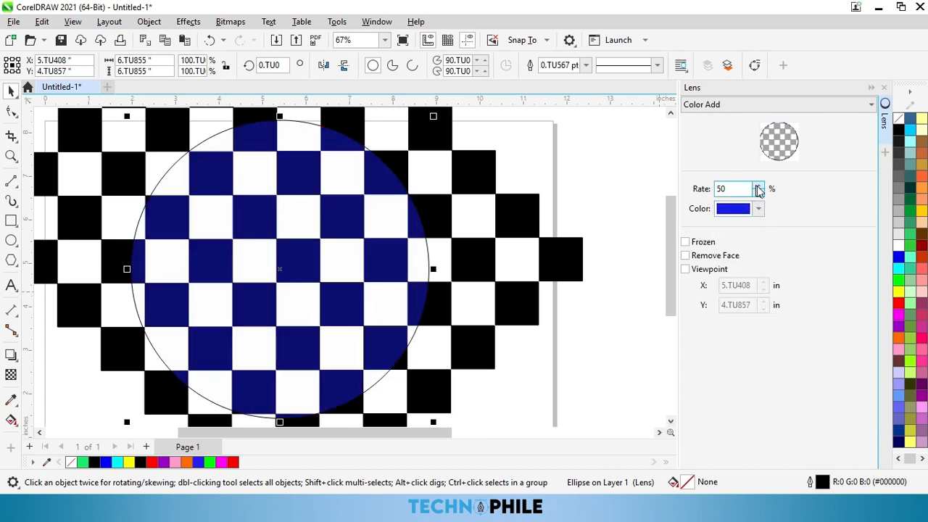
Try a higher rate for the Color Add lens and bring it back to 50%.
{"action": "left_click", "coordinate": [758, 189]}
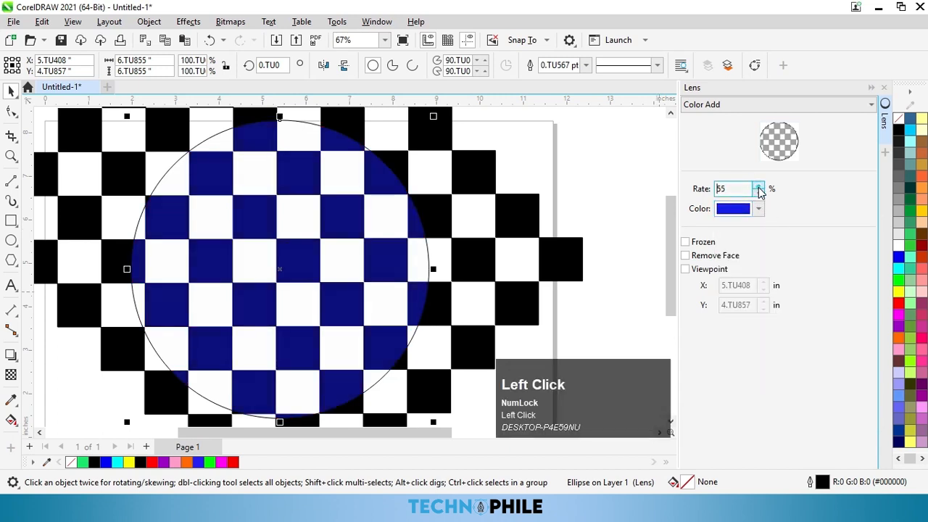
{"action": "left_click", "coordinate": [757, 188]}
{"action": "left_click", "coordinate": [758, 197]}
{"action": "left_click", "coordinate": [758, 197]}
Switch the circle's lens to Color Limit and set its color to yellow-green #CCF20E.
{"action": "left_click", "coordinate": [731, 105]}
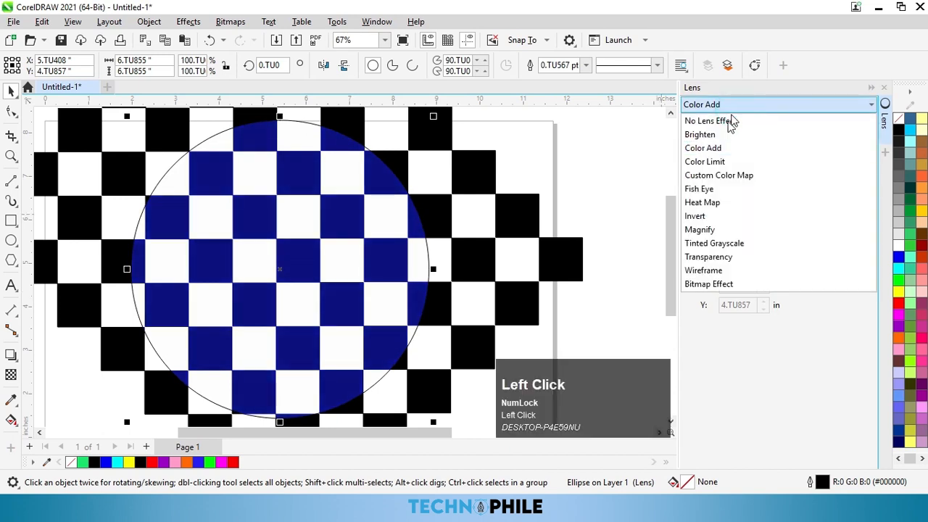
{"action": "left_click", "coordinate": [716, 163]}
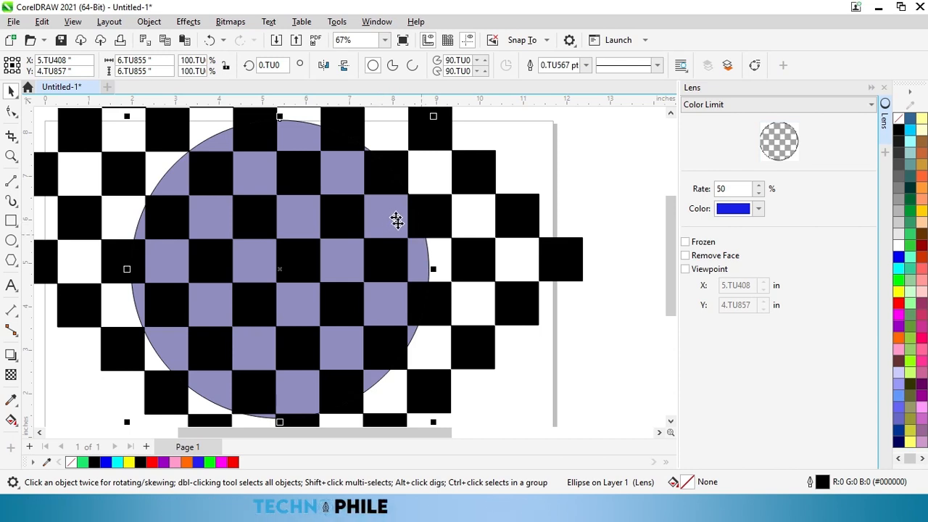
{"action": "left_click", "coordinate": [730, 209]}
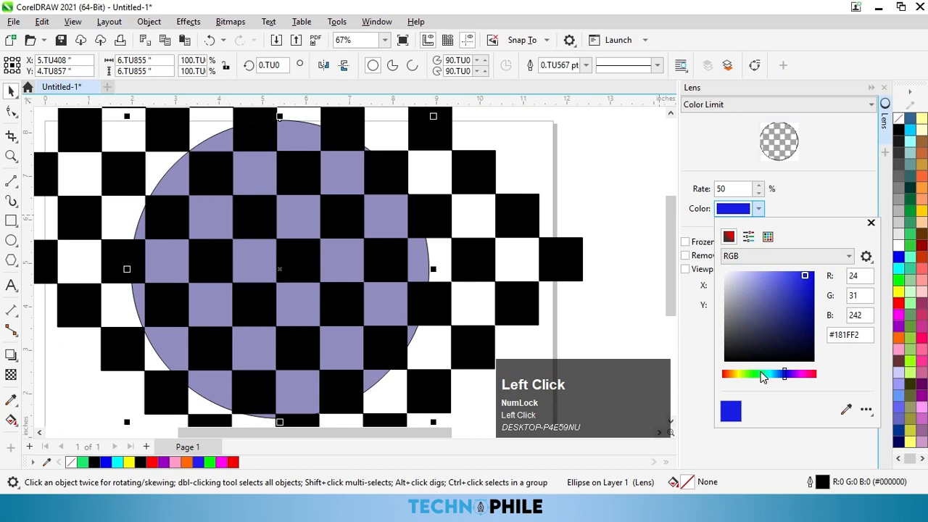
{"action": "left_click_drag", "start_coordinate": [762, 377], "coordinate": [741, 374]}
{"action": "left_click_drag", "start_coordinate": [796, 324], "coordinate": [808, 275]}
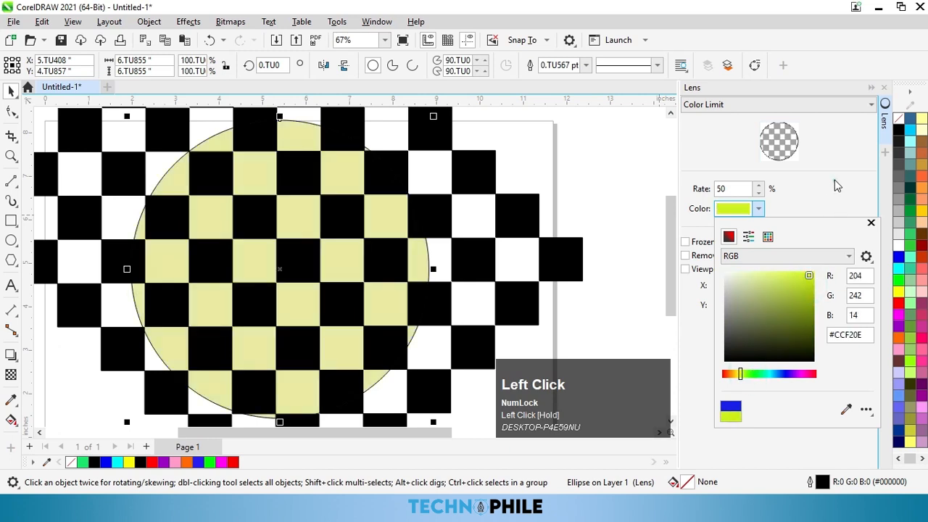
{"action": "left_click", "coordinate": [833, 190]}
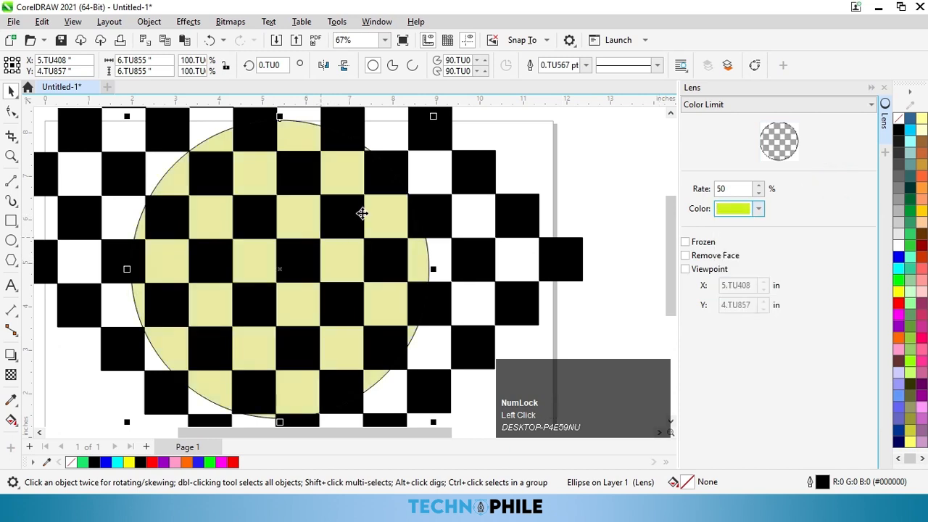
Freeze the Color Limit lens and move the circle off the checkerboard to the empty area at its lower left.
{"action": "scroll", "coordinate": [362, 191], "scroll_direction": "down", "scroll_amount": 2}
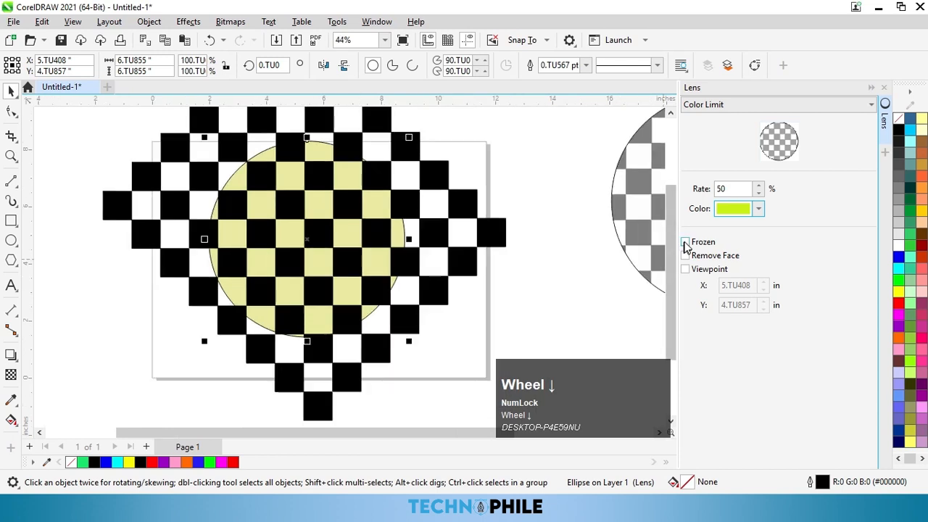
{"action": "left_click", "coordinate": [685, 242]}
{"action": "scroll", "coordinate": [333, 225], "scroll_direction": "down", "scroll_amount": 2}
{"action": "left_click", "coordinate": [218, 309]}
{"action": "left_click_drag", "start_coordinate": [299, 249], "coordinate": [146, 348]}
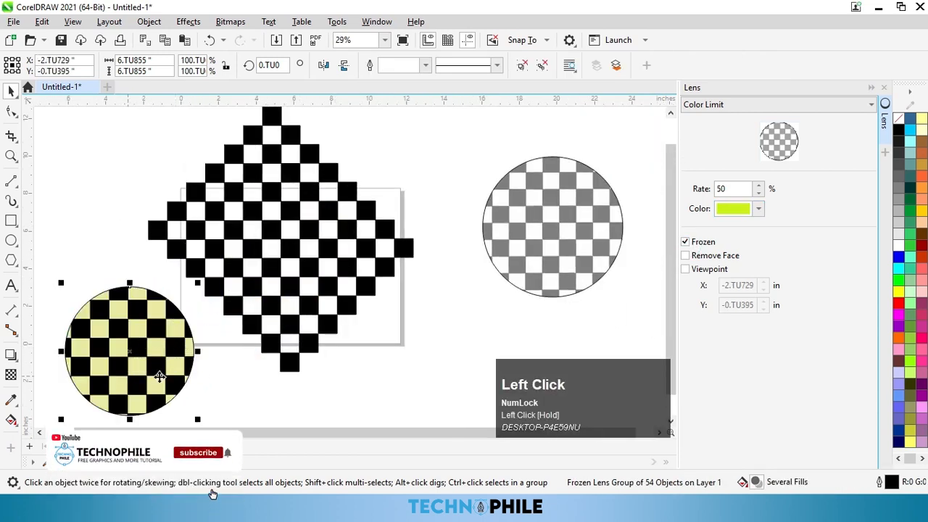
{"action": "left_click_drag", "start_coordinate": [154, 378], "coordinate": [107, 419]}
Draw a new circle about 6.4 inches across over the middle of the checkerboard and remove its fill.
{"action": "left_click", "coordinate": [11, 239]}
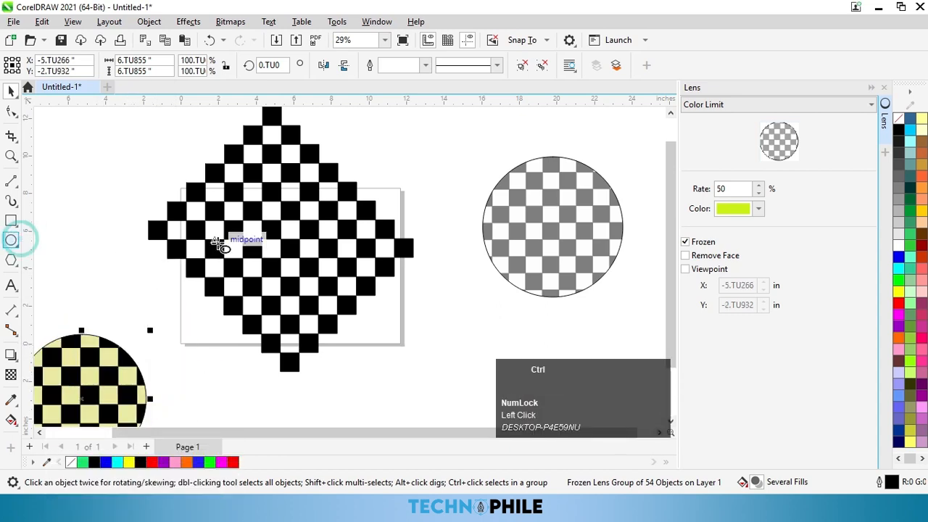
{"action": "mouse_move", "coordinate": [225, 173]}
{"action": "left_mouse_down"}
{"action": "mouse_move", "coordinate": [310, 272]}
{"action": "mouse_move", "coordinate": [313, 293]}
{"action": "left_mouse_up"}
{"action": "scroll", "coordinate": [288, 178], "scroll_direction": "up", "scroll_amount": 1}
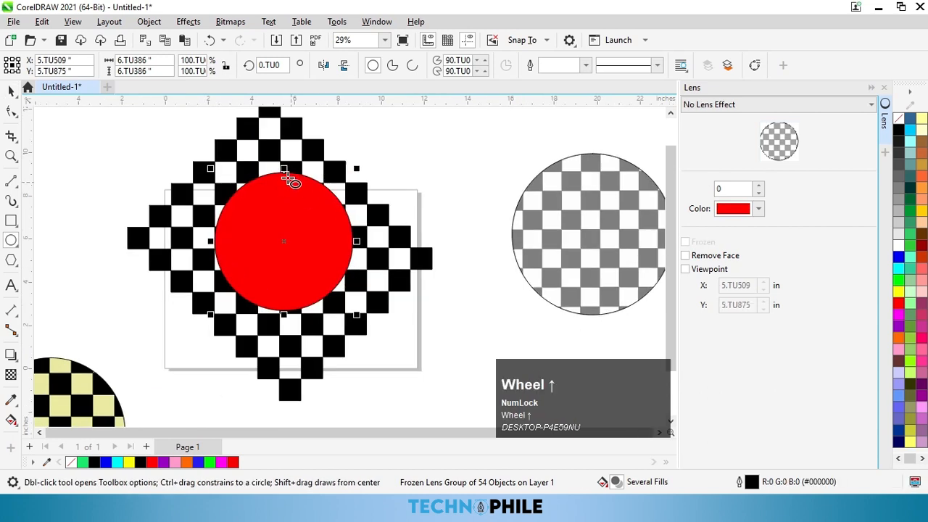
{"action": "scroll", "coordinate": [291, 181], "scroll_direction": "up", "scroll_amount": 2}
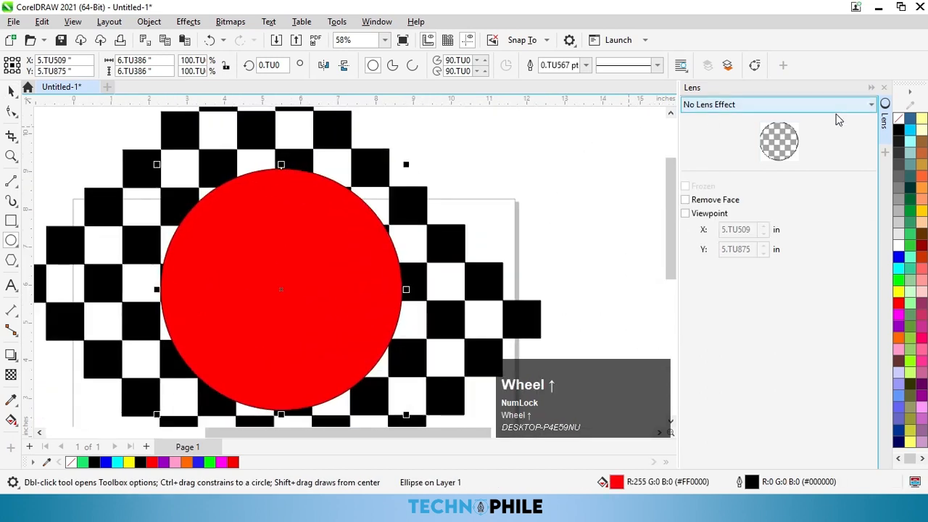
{"action": "left_click", "coordinate": [898, 118]}
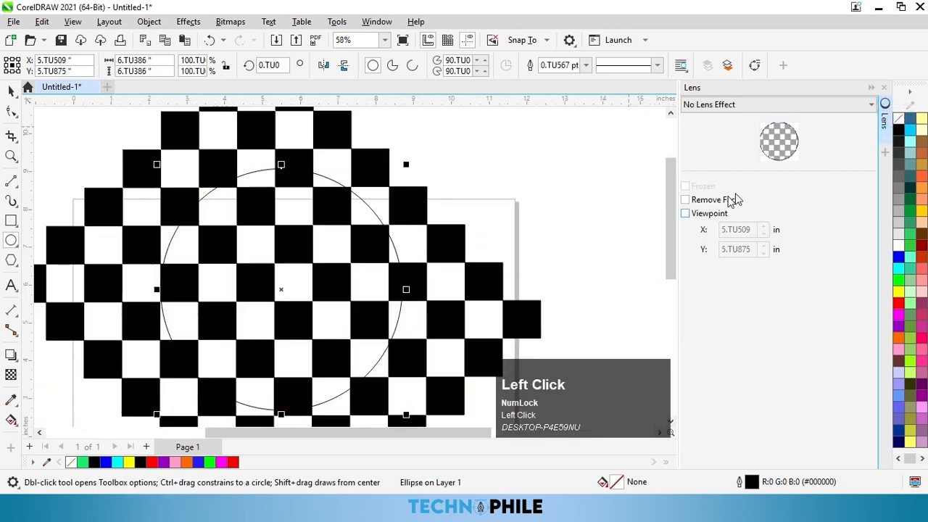
Apply the Custom Color Map lens to the new circle, mapping from yellow-green #C7ED09 to red #F50000.
{"action": "left_click", "coordinate": [710, 106]}
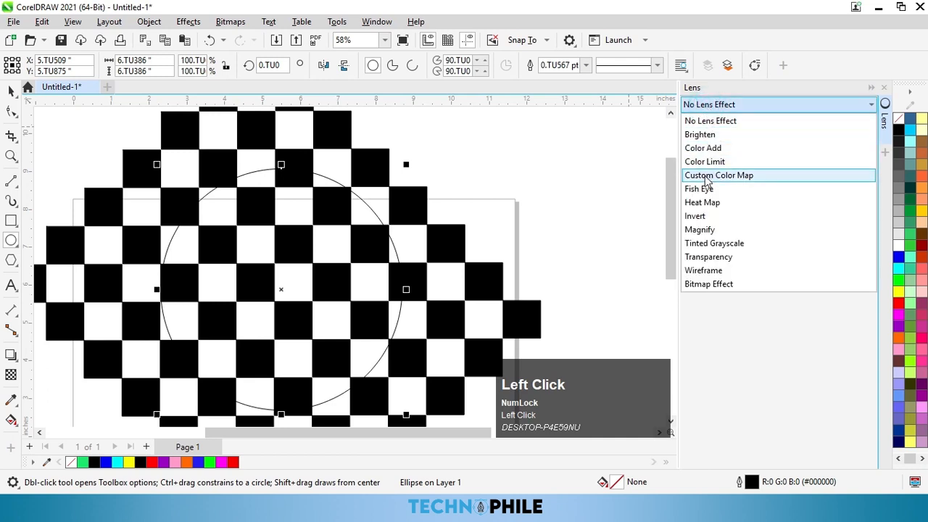
{"action": "left_click", "coordinate": [704, 176]}
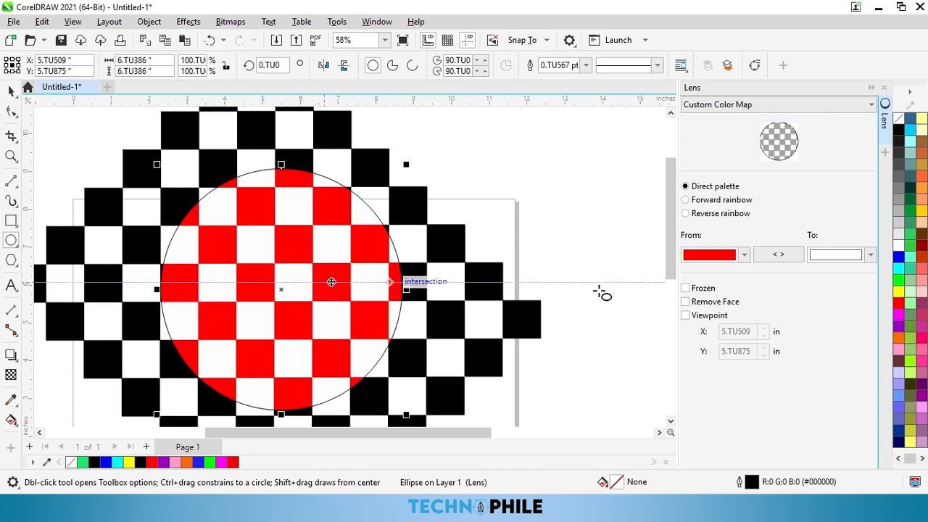
{"action": "left_click", "coordinate": [690, 258]}
{"action": "left_click_drag", "start_coordinate": [778, 332], "coordinate": [764, 326]}
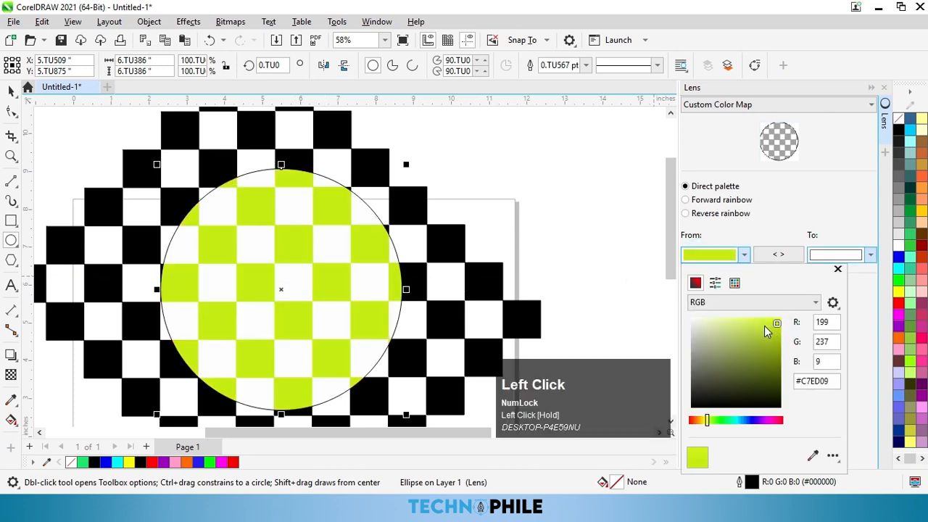
{"action": "left_click", "coordinate": [831, 258]}
{"action": "left_click", "coordinate": [830, 256]}
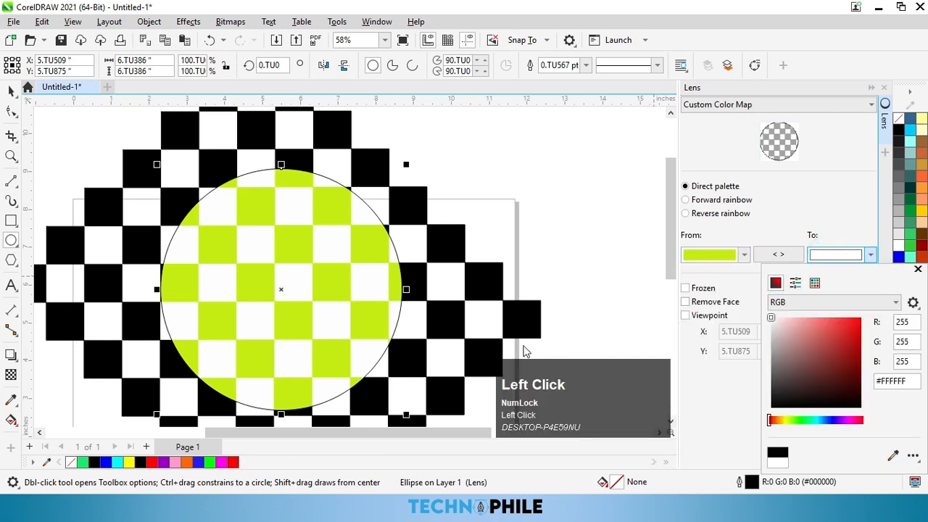
{"action": "left_click", "coordinate": [857, 323]}
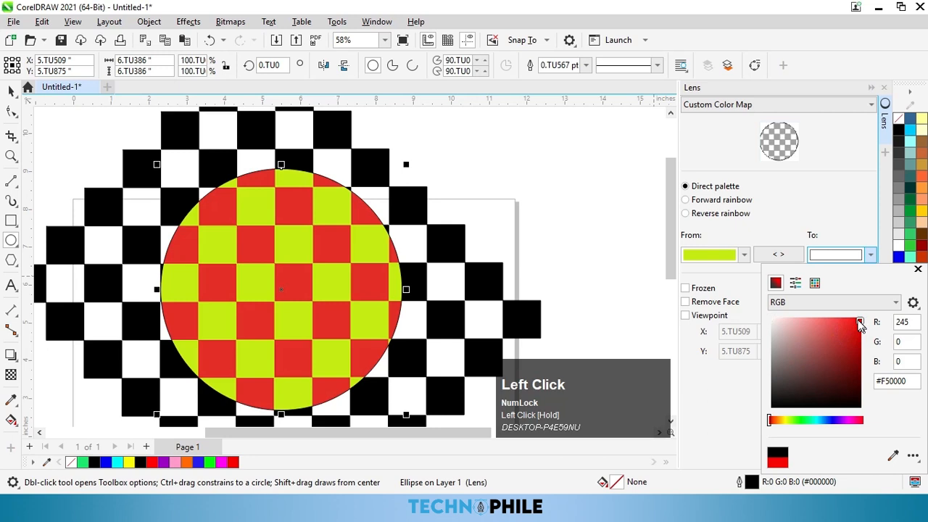
{"action": "left_click", "coordinate": [824, 200]}
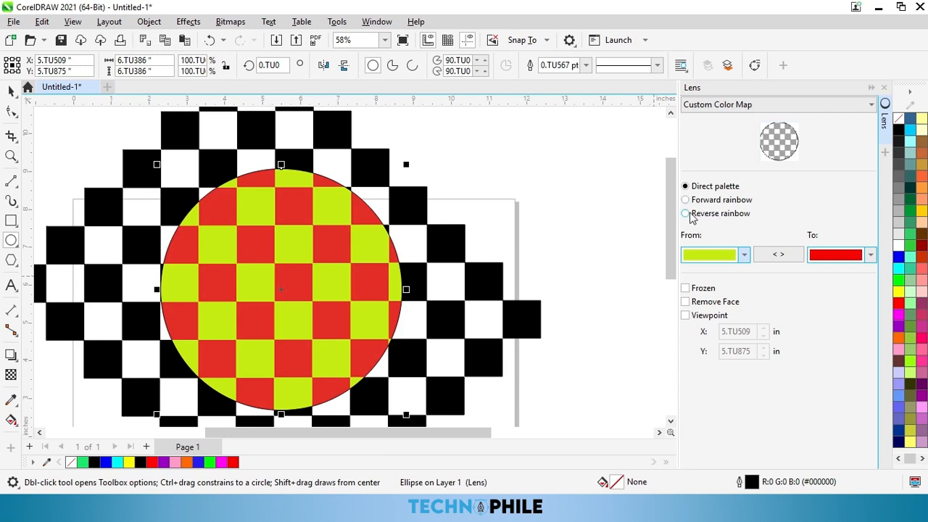
Delete the two frozen lens circles beside the checkerboard, the gray one and the pale yellow one.
{"action": "scroll", "coordinate": [497, 253], "scroll_direction": "down", "scroll_amount": 3}
{"action": "scroll", "coordinate": [426, 246], "scroll_direction": "up", "scroll_amount": 1}
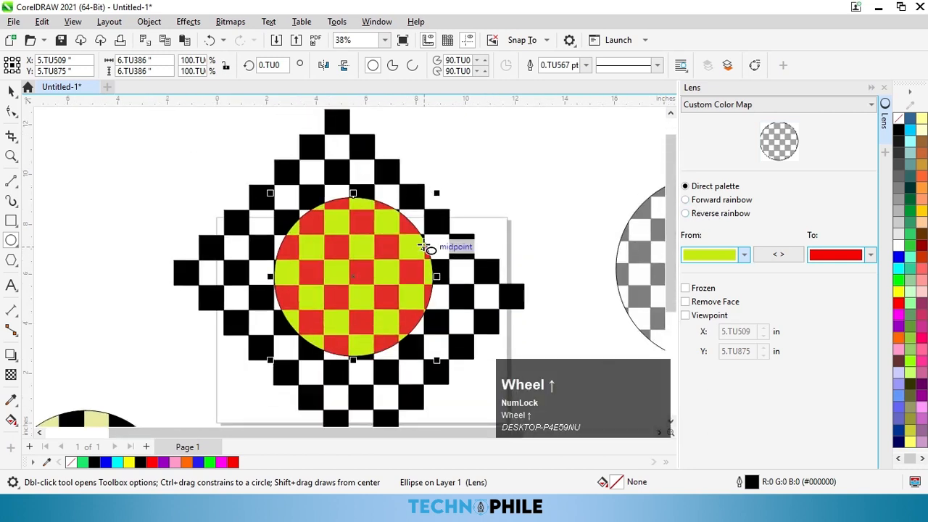
{"action": "scroll", "coordinate": [369, 255], "scroll_direction": "down", "scroll_amount": 3}
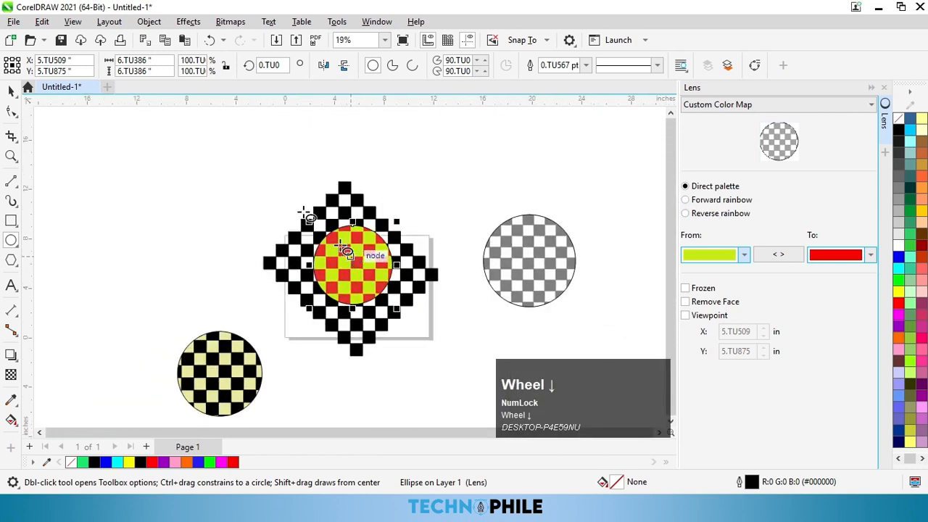
{"action": "left_click", "coordinate": [16, 97]}
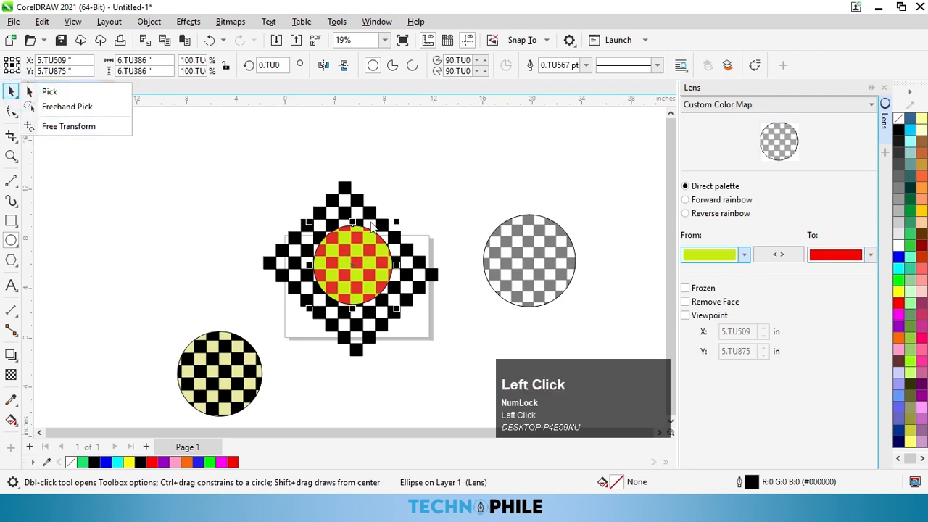
{"action": "left_click", "coordinate": [533, 256]}
{"action": "key", "text": "Delete"}
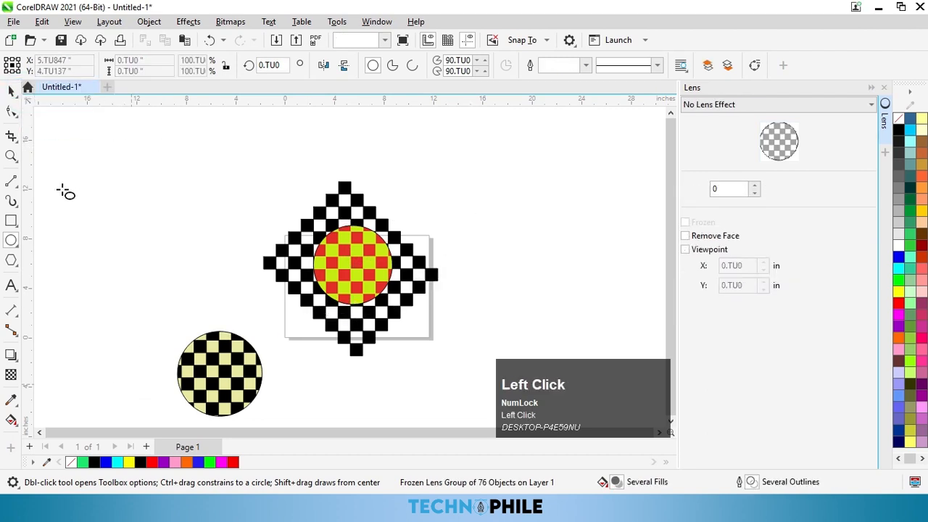
{"action": "left_click", "coordinate": [230, 356]}
{"action": "key", "text": "Delete"}
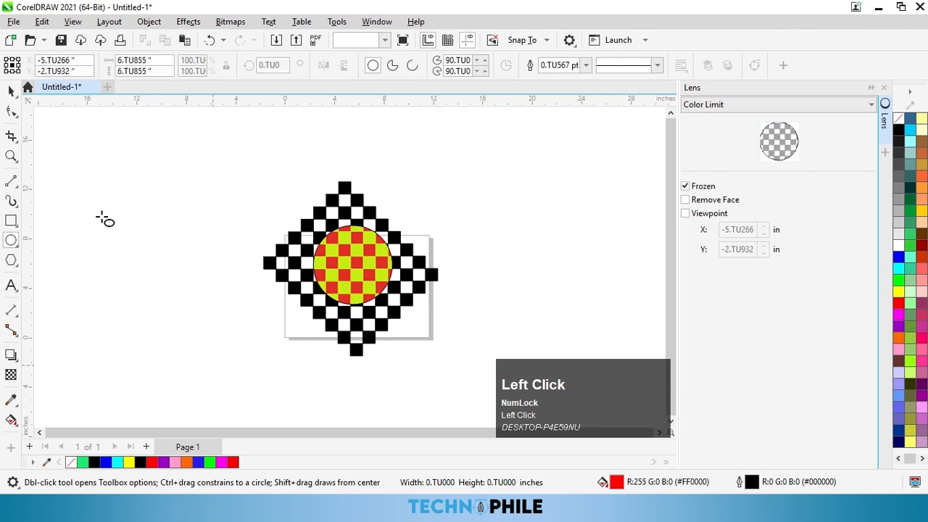
{"action": "scroll", "coordinate": [207, 230], "scroll_direction": "up", "scroll_amount": 1}
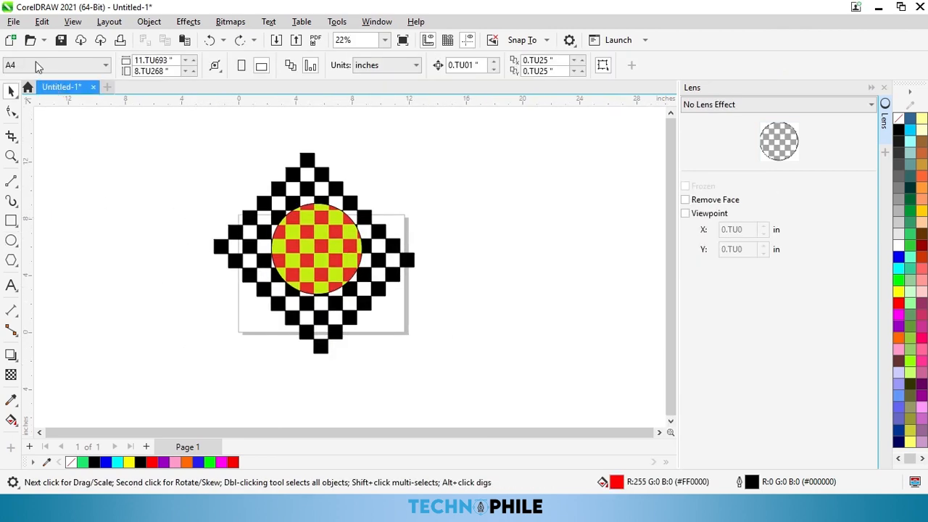
{"action": "left_click", "coordinate": [13, 21]}
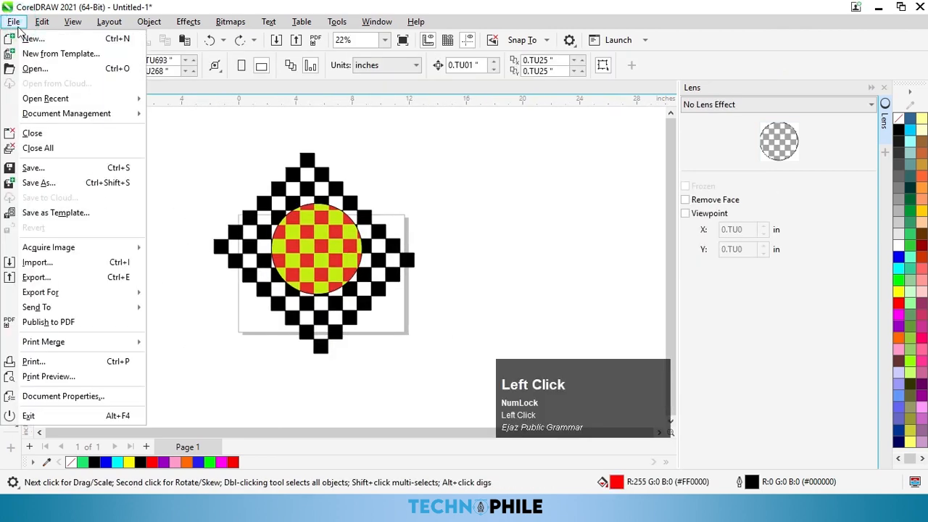
{"action": "left_click", "coordinate": [45, 265]}
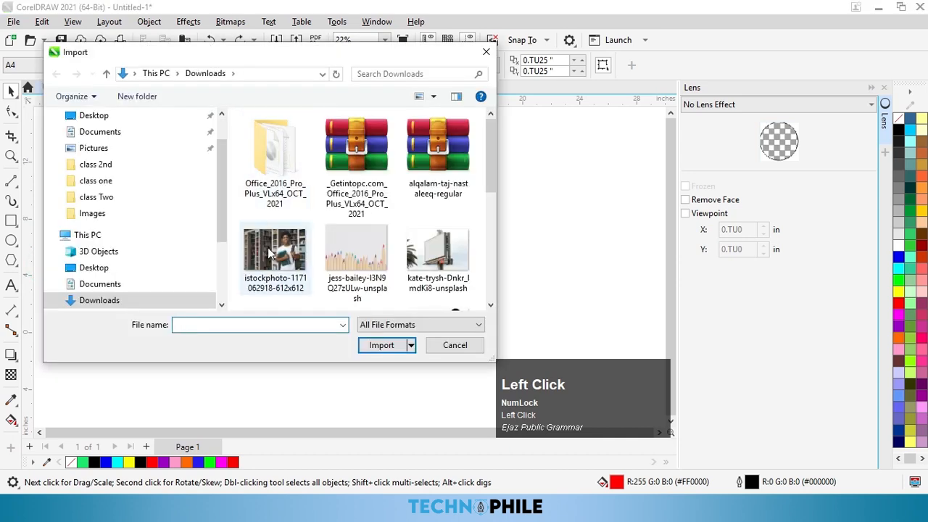
{"action": "left_click", "coordinate": [267, 248]}
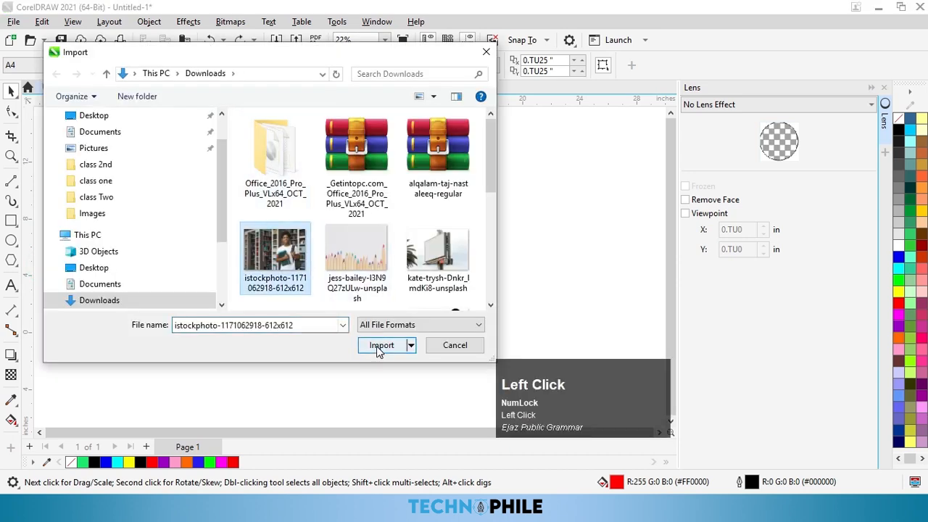
{"action": "left_click", "coordinate": [376, 346]}
{"action": "left_click_drag", "start_coordinate": [123, 258], "coordinate": [316, 387]}
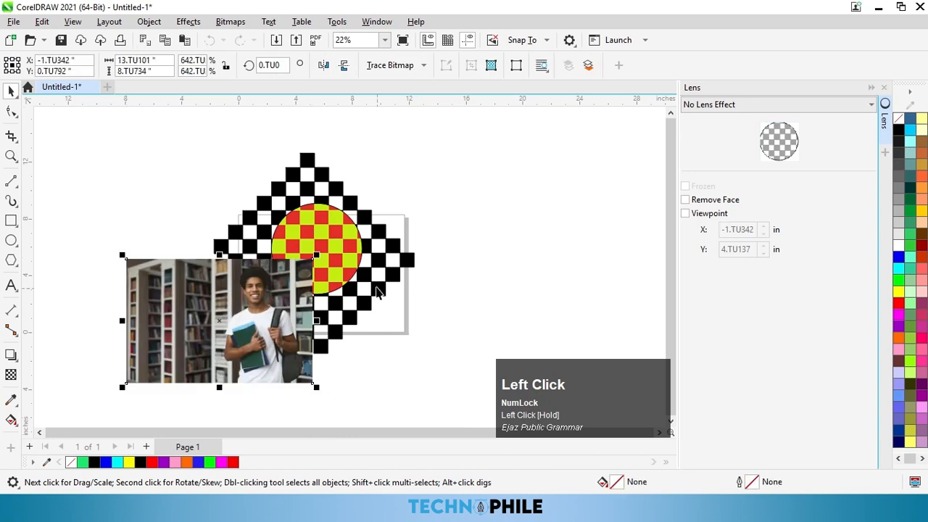
{"action": "scroll", "coordinate": [376, 288], "scroll_direction": "down", "scroll_amount": 1}
{"action": "left_click_drag", "start_coordinate": [274, 305], "coordinate": [189, 261]}
{"action": "scroll", "coordinate": [198, 260], "scroll_direction": "up", "scroll_amount": 2}
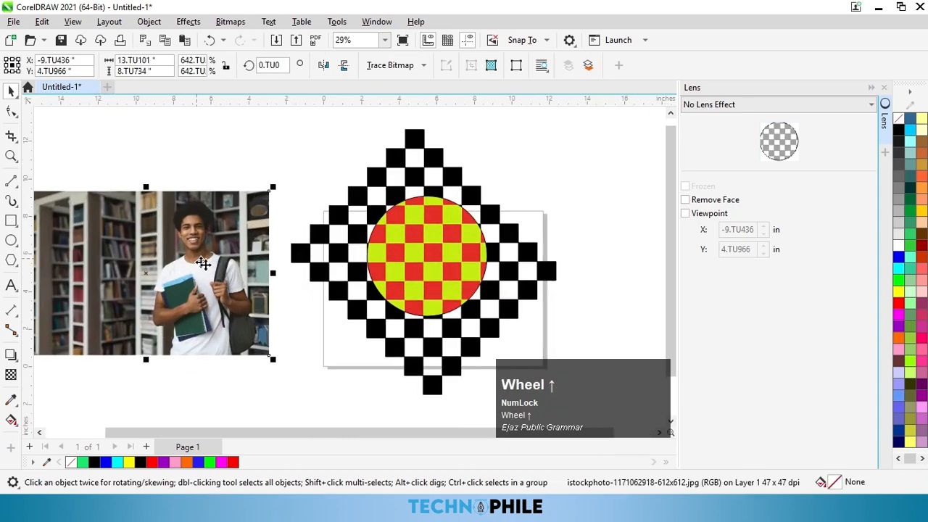
Draw a rectangle about 6.4 by 5.6 inches over the upper part of the imported photo.
{"action": "left_click", "coordinate": [11, 220]}
{"action": "left_click_drag", "start_coordinate": [129, 203], "coordinate": [249, 308]}
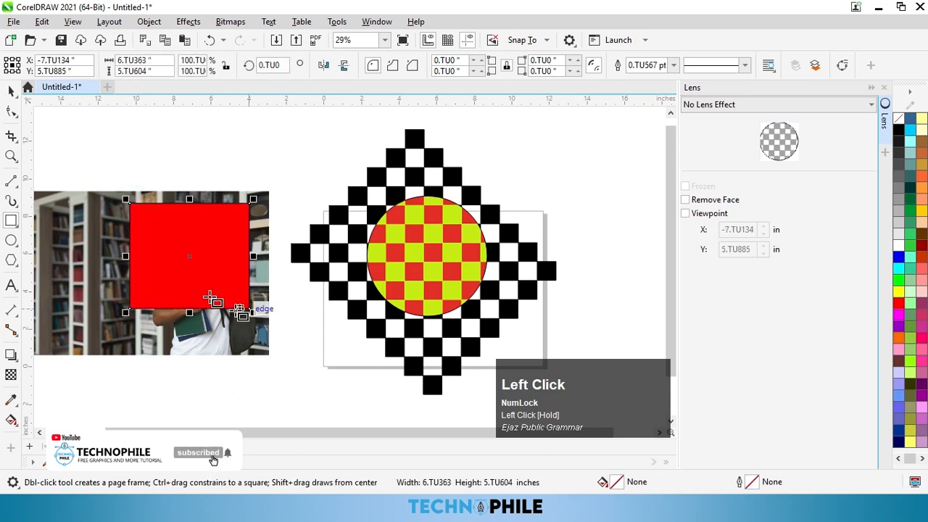
Remove the rectangle's fill and apply a Custom Color Map lens to it with yellow-green as the starting color.
{"action": "left_click", "coordinate": [898, 118]}
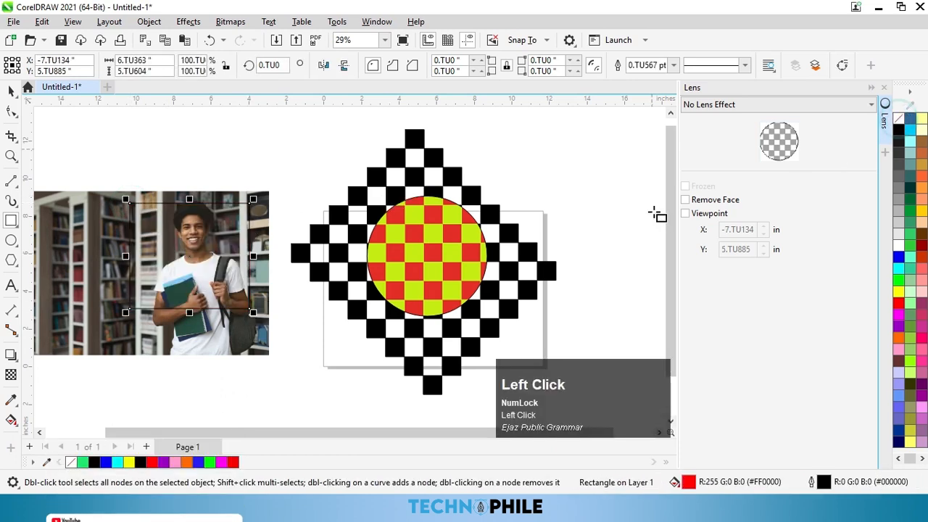
{"action": "left_click", "coordinate": [734, 106]}
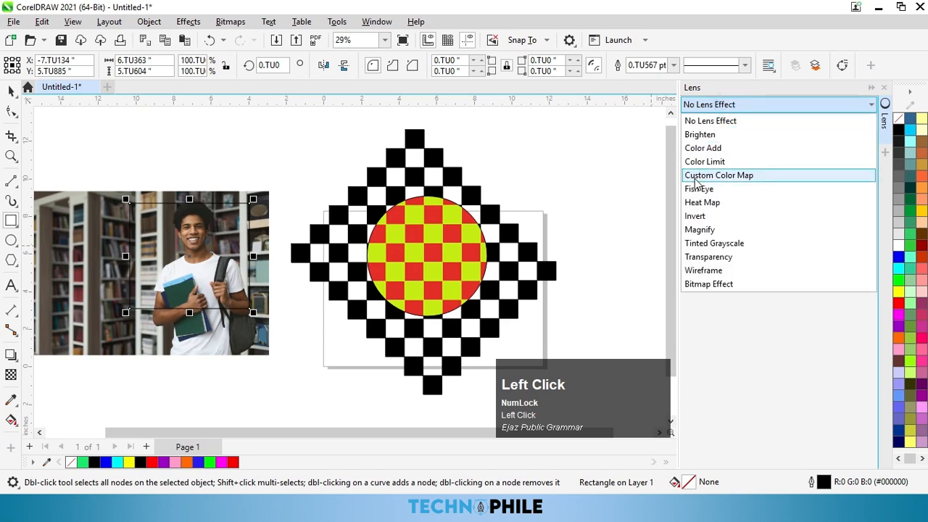
{"action": "left_click", "coordinate": [718, 177]}
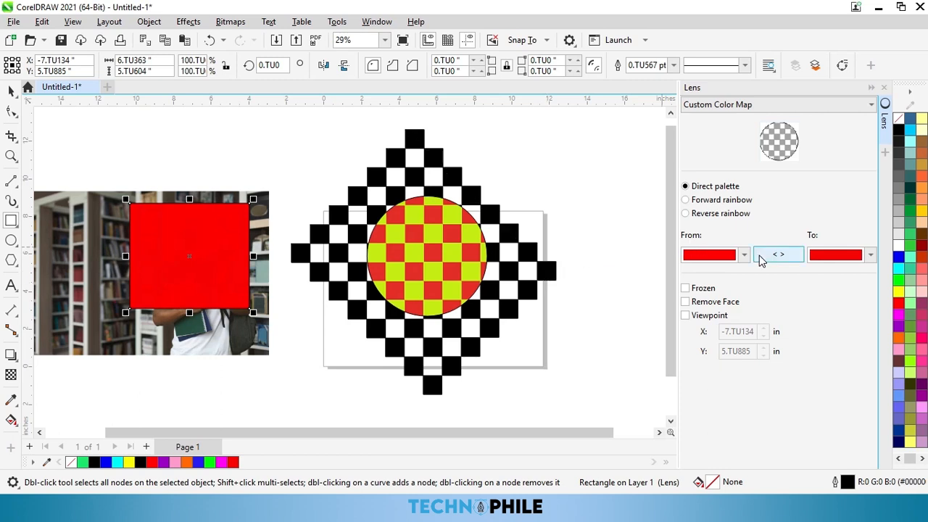
{"action": "left_click", "coordinate": [696, 256]}
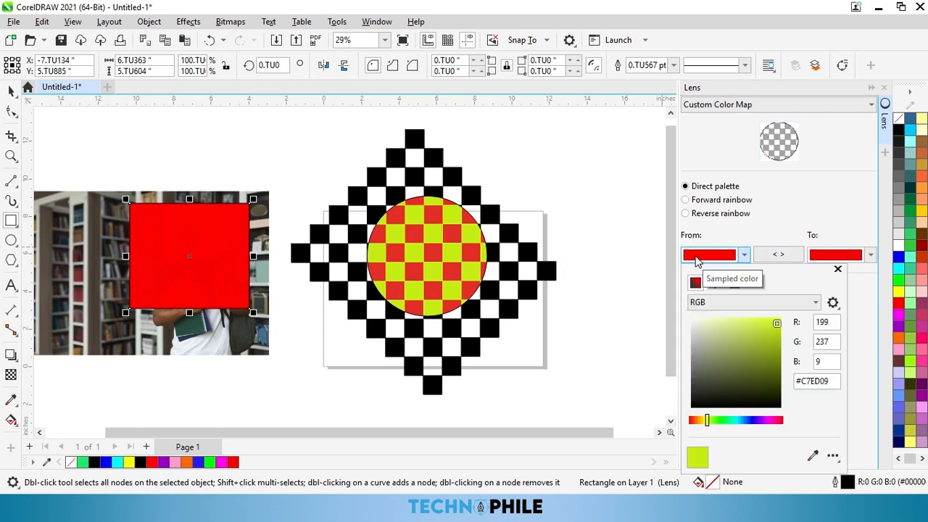
{"action": "left_click_drag", "start_coordinate": [773, 329], "coordinate": [779, 320]}
{"action": "left_click", "coordinate": [839, 254]}
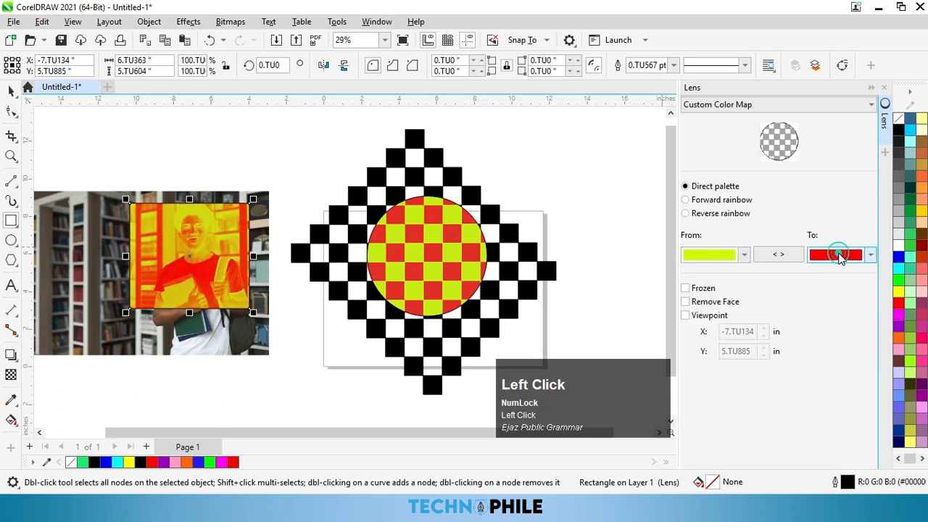
Set the end color of the rectangle's Custom Color Map lens to cyan #0DD0DE.
{"action": "left_click", "coordinate": [837, 256]}
{"action": "mouse_move", "coordinate": [834, 338]}
{"action": "left_mouse_down"}
{"action": "mouse_move", "coordinate": [828, 369]}
{"action": "mouse_move", "coordinate": [841, 359]}
{"action": "left_mouse_up"}
{"action": "left_click_drag", "start_coordinate": [822, 419], "coordinate": [817, 420]}
{"action": "left_click_drag", "start_coordinate": [845, 357], "coordinate": [855, 329]}
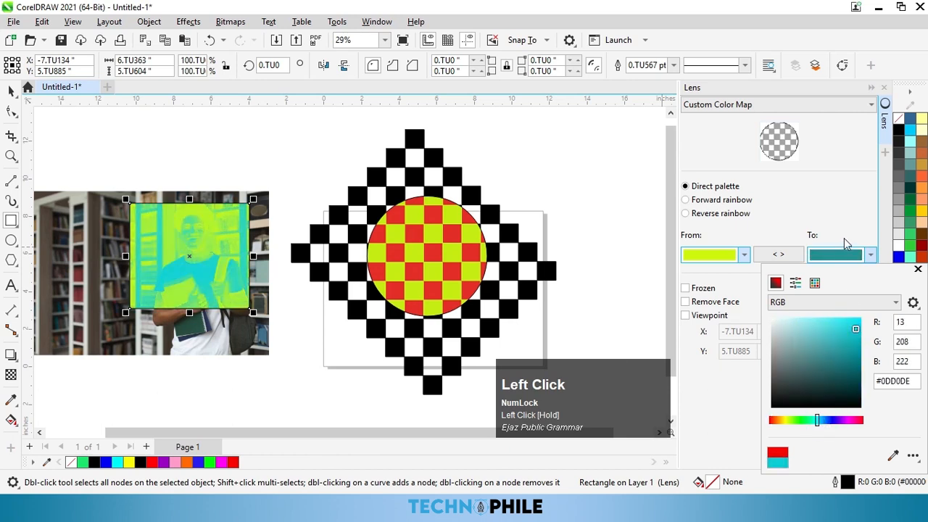
{"action": "left_click", "coordinate": [844, 204]}
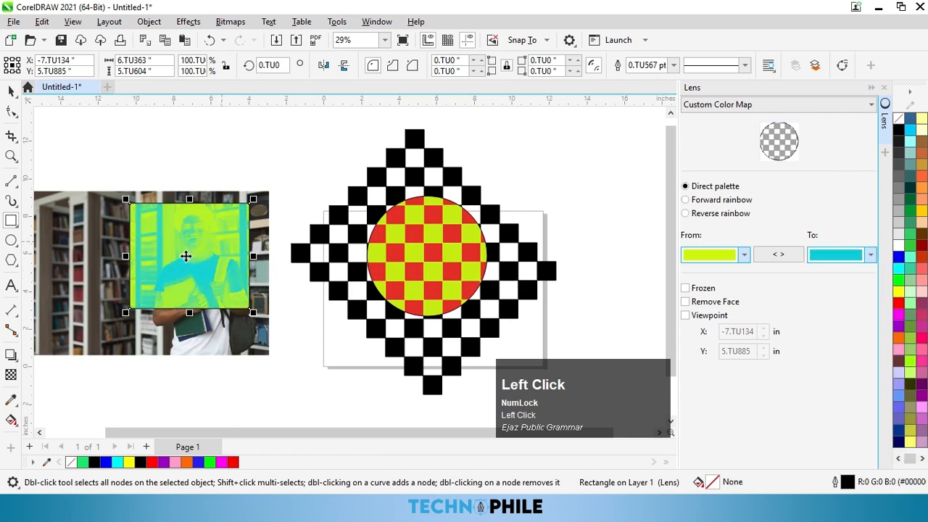
Switch the rectangle's color mapping to Forward rainbow and then to Reverse rainbow.
{"action": "scroll", "coordinate": [186, 255], "scroll_direction": "up", "scroll_amount": 3}
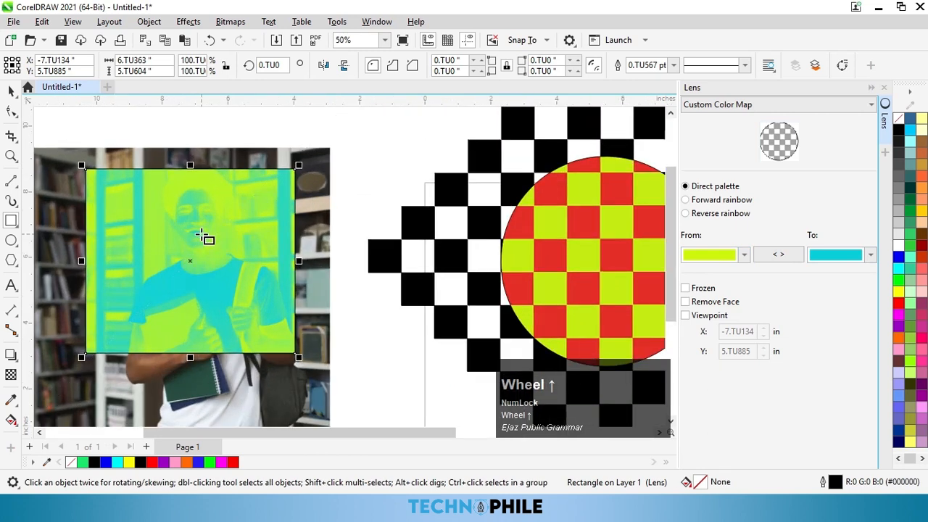
{"action": "left_click", "coordinate": [686, 200]}
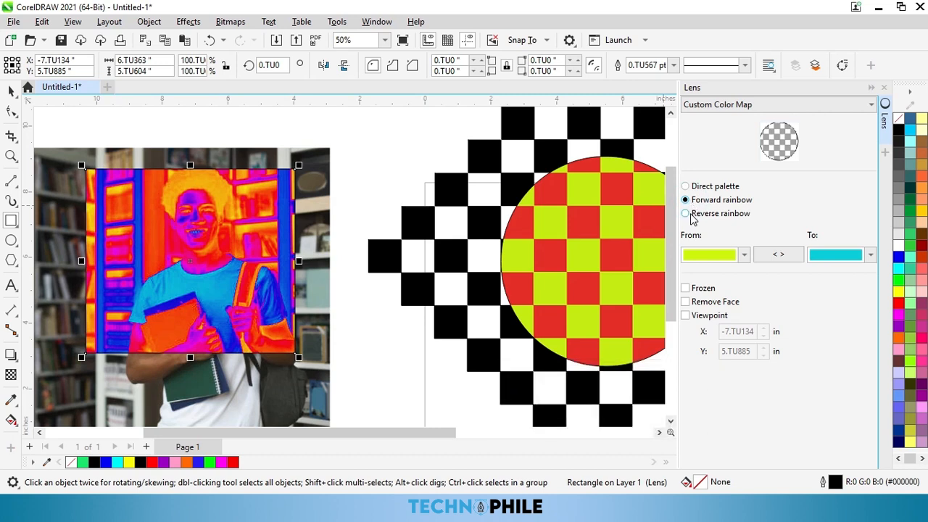
{"action": "left_click", "coordinate": [691, 215]}
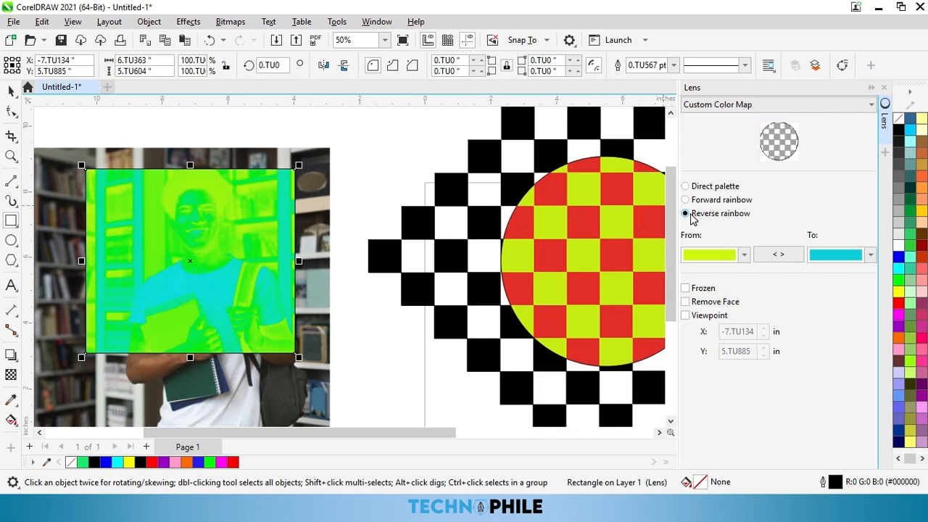
{"action": "scroll", "coordinate": [359, 240], "scroll_direction": "down", "scroll_amount": 3}
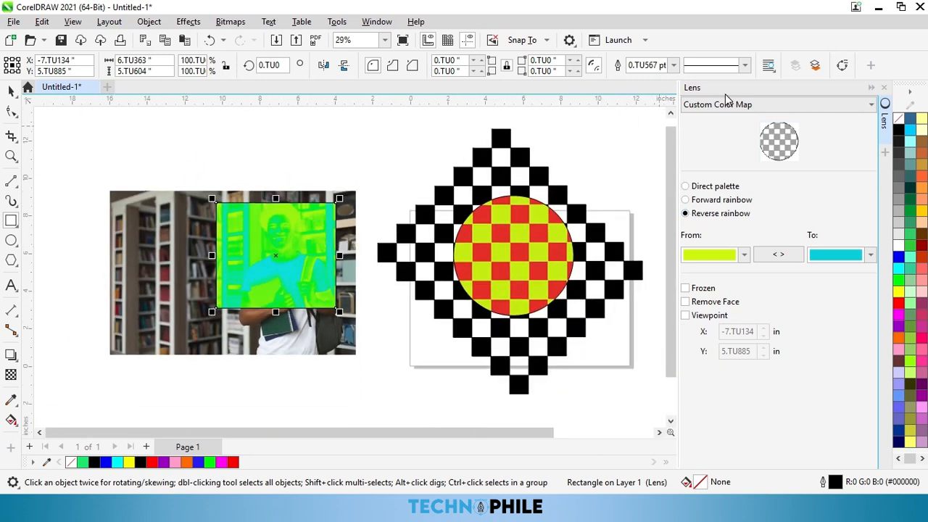
Change the rectangle's lens over the photo to Heat Map.
{"action": "left_click", "coordinate": [724, 103]}
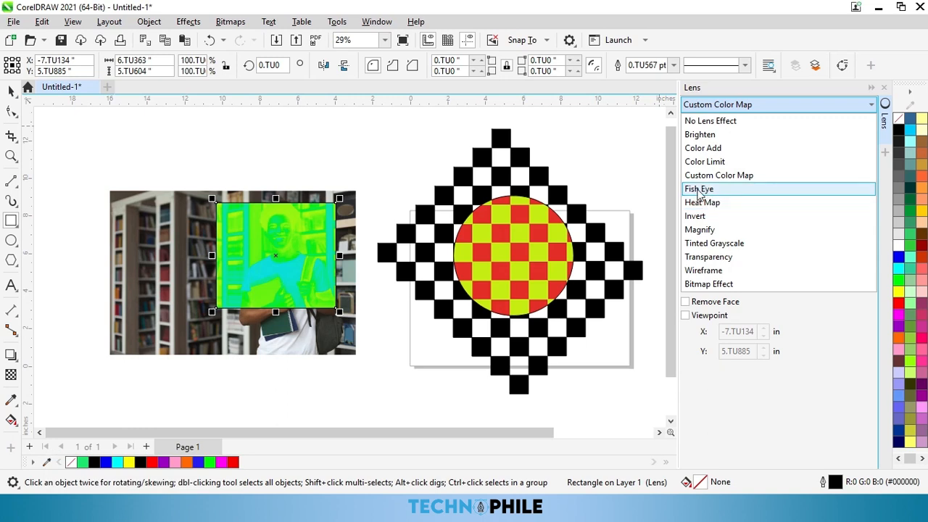
{"action": "left_click", "coordinate": [700, 202]}
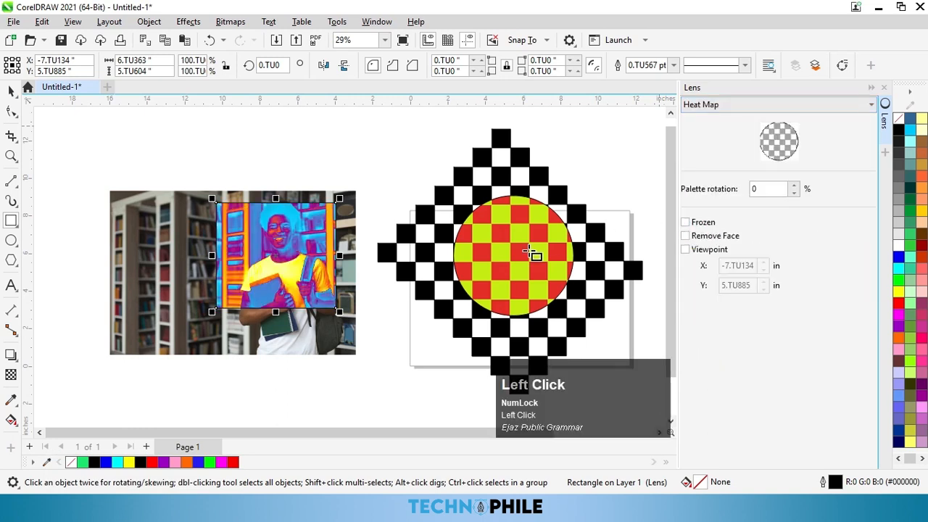
{"action": "scroll", "coordinate": [304, 255], "scroll_direction": "up", "scroll_amount": 3}
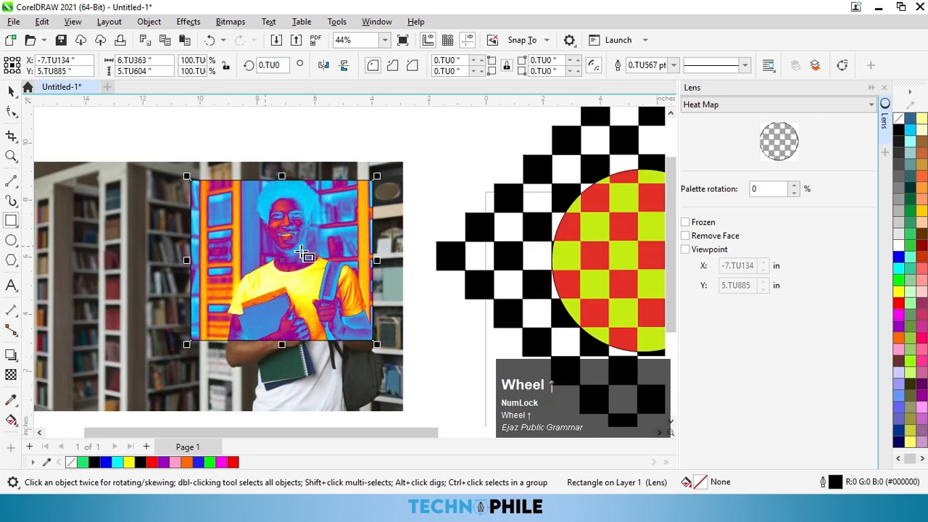
{"action": "scroll", "coordinate": [304, 255], "scroll_direction": "up", "scroll_amount": 1}
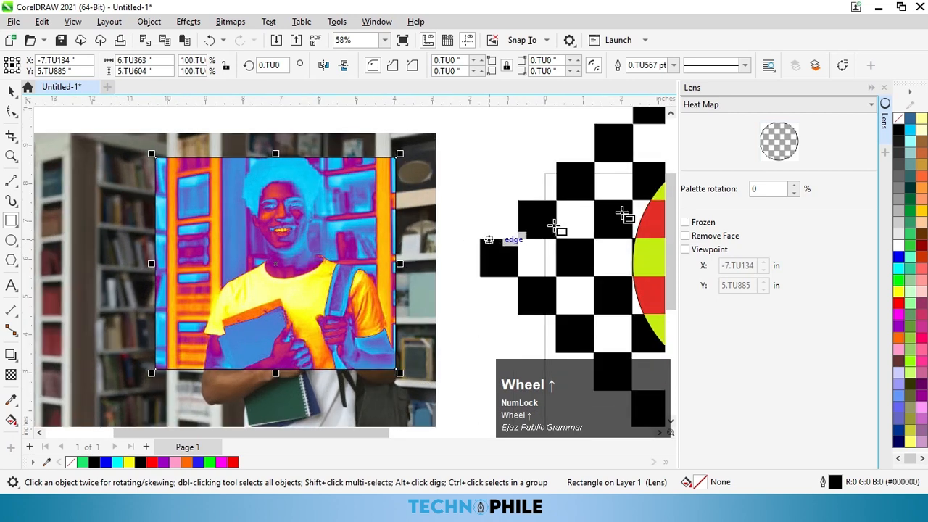
{"action": "left_click", "coordinate": [667, 292]}
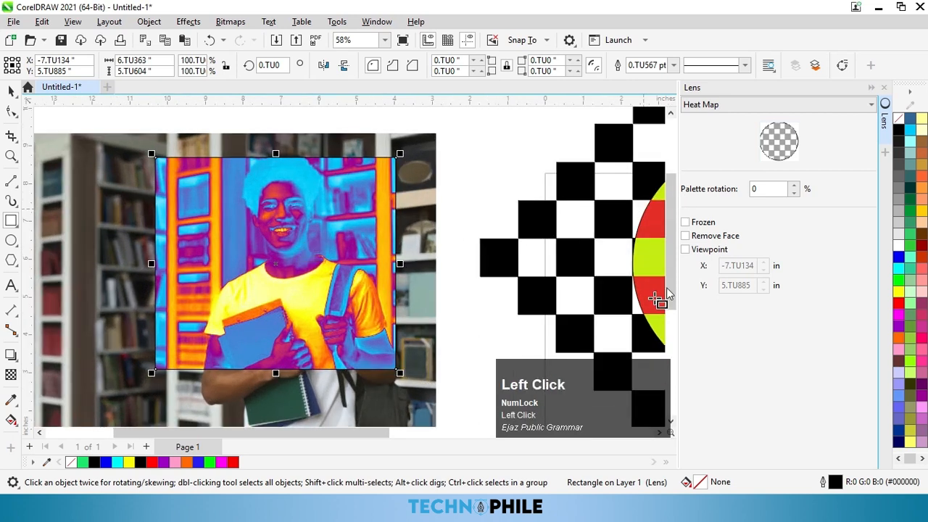
Try Heat Map palette rotations up to 55% on the rectangle and settle on 15%.
{"action": "left_click", "coordinate": [795, 186]}
{"action": "left_click", "coordinate": [795, 186]}
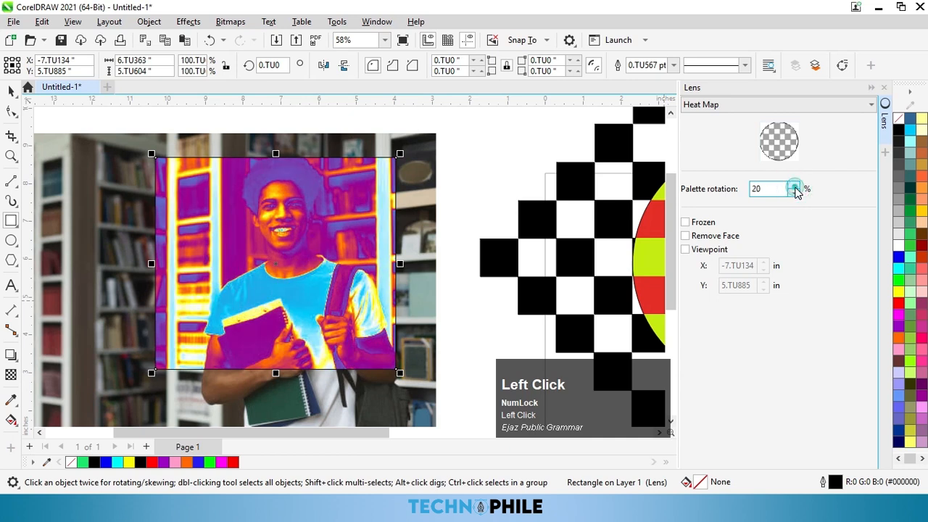
{"action": "left_click", "coordinate": [795, 186]}
{"action": "left_click", "coordinate": [795, 187]}
{"action": "left_click", "coordinate": [795, 186]}
{"action": "left_click", "coordinate": [795, 187]}
{"action": "left_click", "coordinate": [795, 187]}
{"action": "left_click", "coordinate": [795, 186]}
{"action": "left_click", "coordinate": [795, 186]}
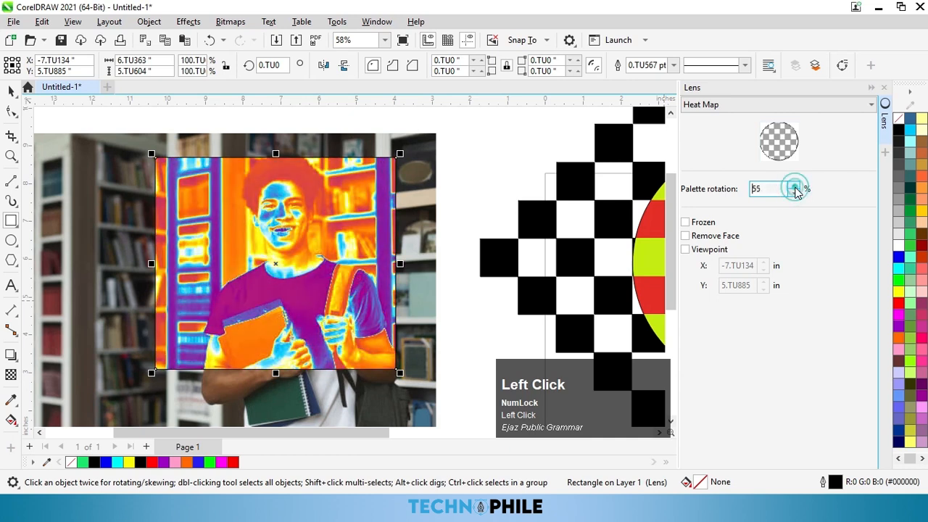
{"action": "left_click", "coordinate": [795, 193]}
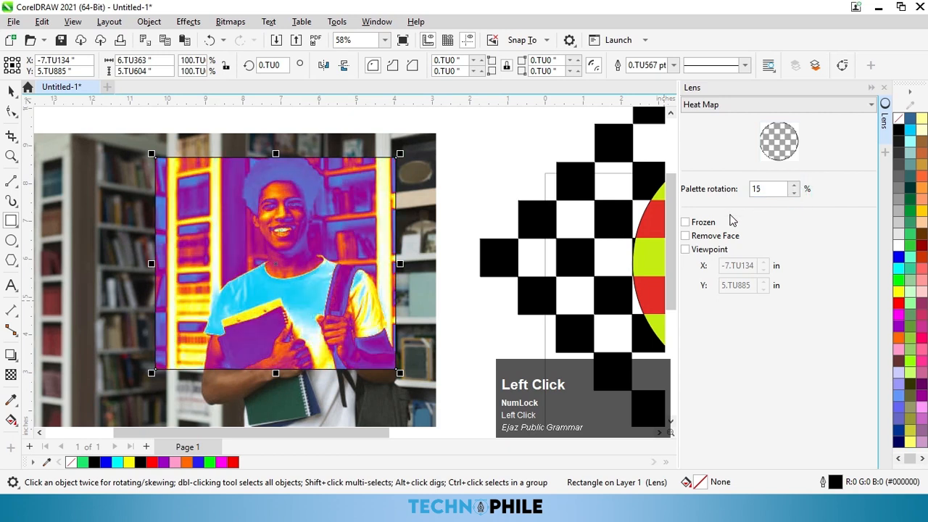
Freeze the Heat Map lens and move the frozen rectangle to the empty area left of the photo.
{"action": "scroll", "coordinate": [484, 271], "scroll_direction": "down", "scroll_amount": 1}
{"action": "scroll", "coordinate": [484, 271], "scroll_direction": "down", "scroll_amount": 1}
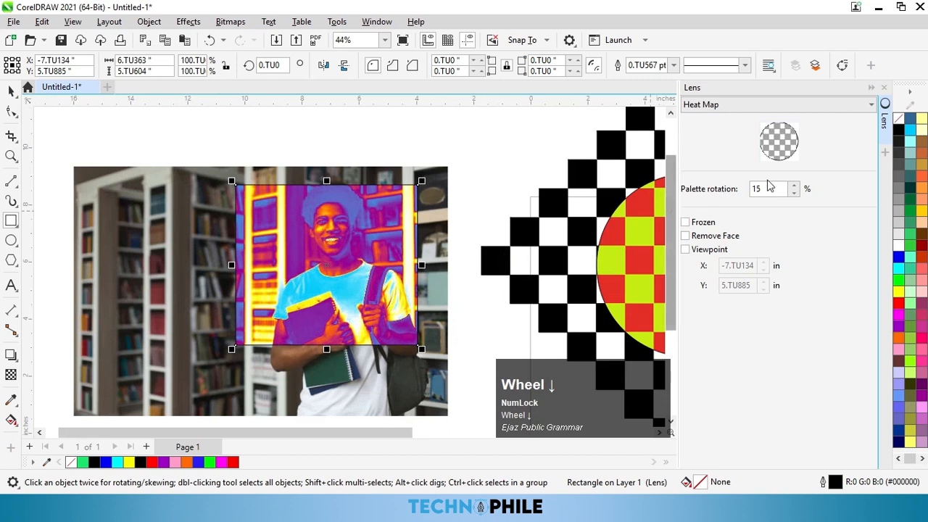
{"action": "left_click", "coordinate": [685, 222]}
{"action": "scroll", "coordinate": [580, 236], "scroll_direction": "down", "scroll_amount": 3}
{"action": "left_click", "coordinate": [11, 91]}
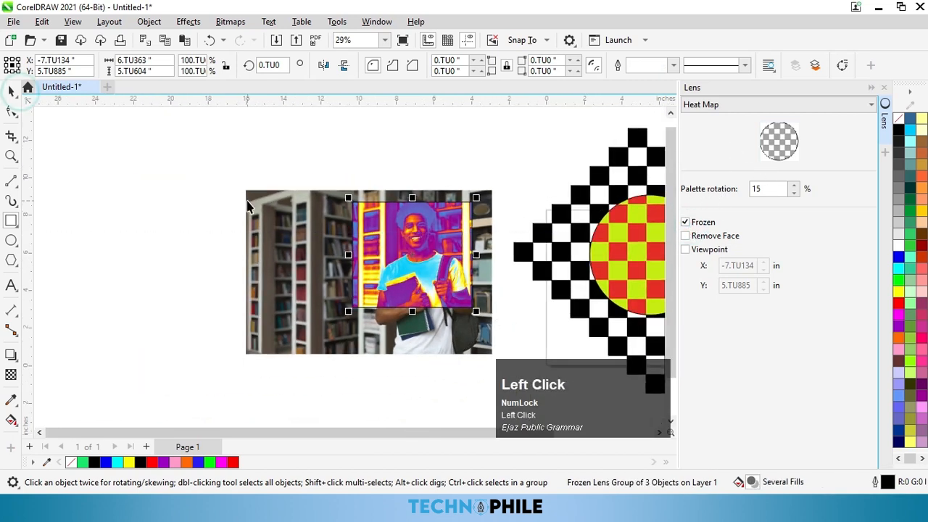
{"action": "left_click_drag", "start_coordinate": [408, 244], "coordinate": [86, 259]}
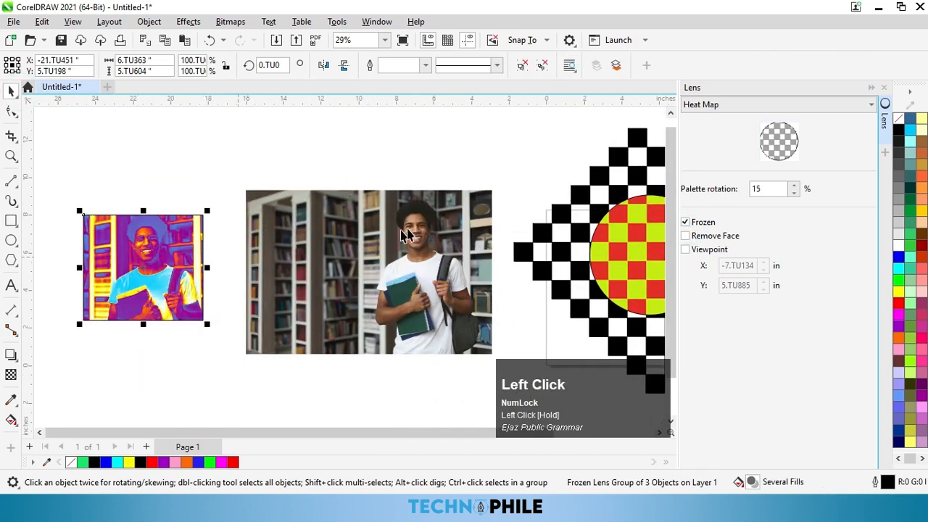
Draw a circle about 4.35 inches in diameter over the man's head in the photo.
{"action": "scroll", "coordinate": [435, 237], "scroll_direction": "up", "scroll_amount": 2}
{"action": "left_click", "coordinate": [11, 240]}
{"action": "left_click_drag", "start_coordinate": [316, 174], "coordinate": [448, 307]}
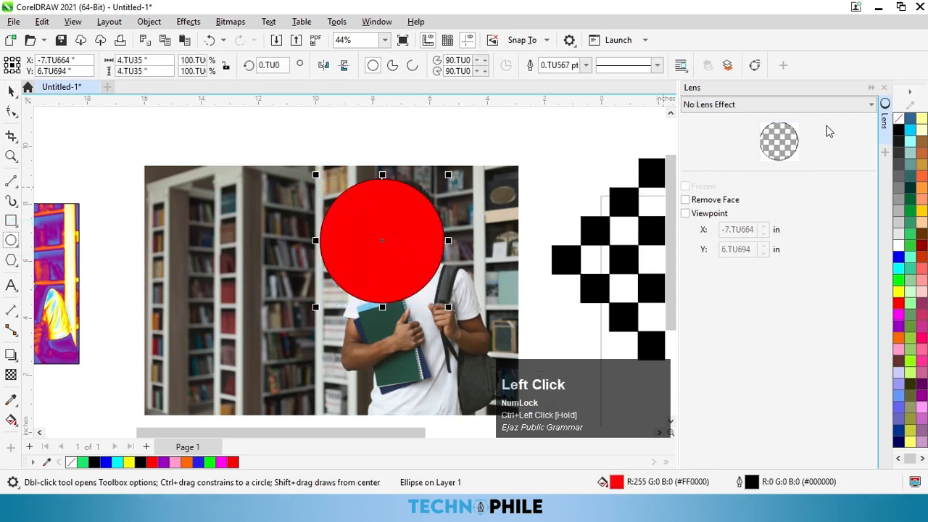
Make the circle unfilled and centered on the man's head, and apply the Invert lens to it.
{"action": "left_click", "coordinate": [898, 119]}
{"action": "left_click_drag", "start_coordinate": [391, 247], "coordinate": [412, 241]}
{"action": "left_click", "coordinate": [708, 106]}
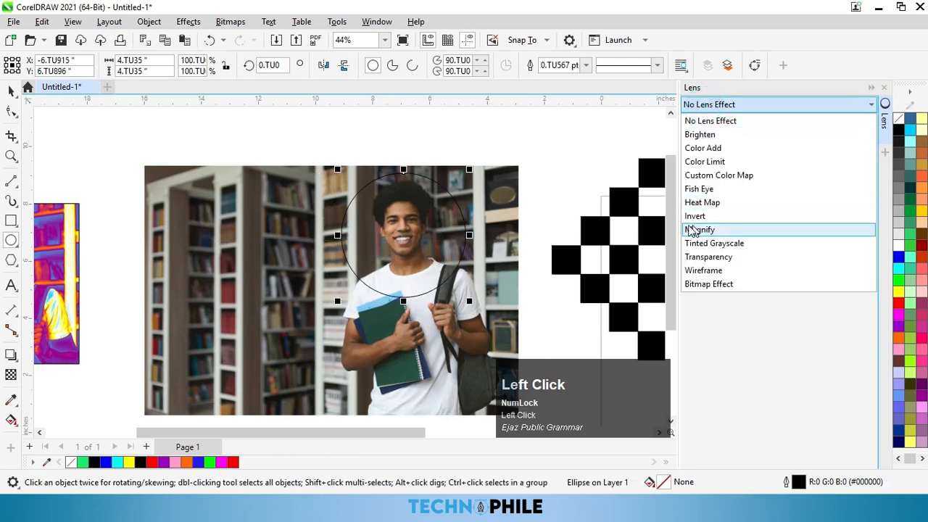
{"action": "left_click", "coordinate": [693, 217]}
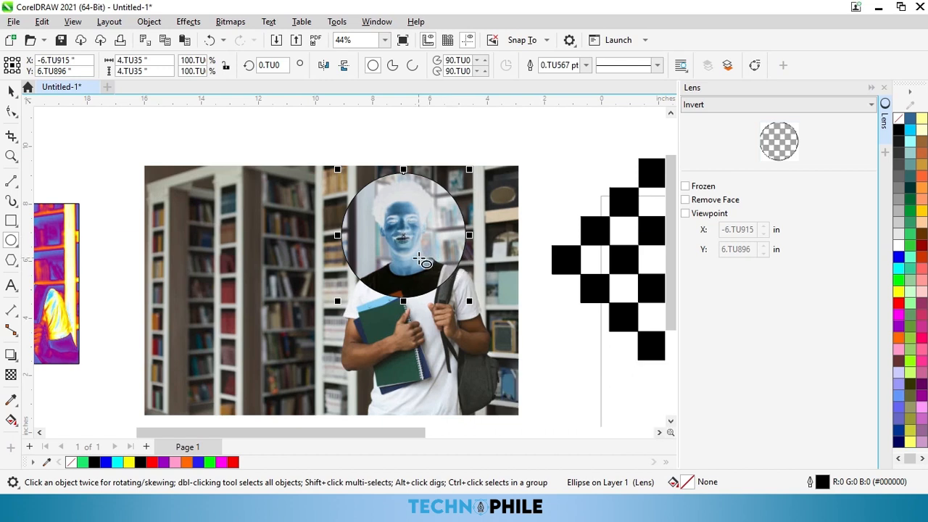
Change the circle's lens to Magnify and shift the circle slightly up and left over the man's face.
{"action": "left_click", "coordinate": [696, 103]}
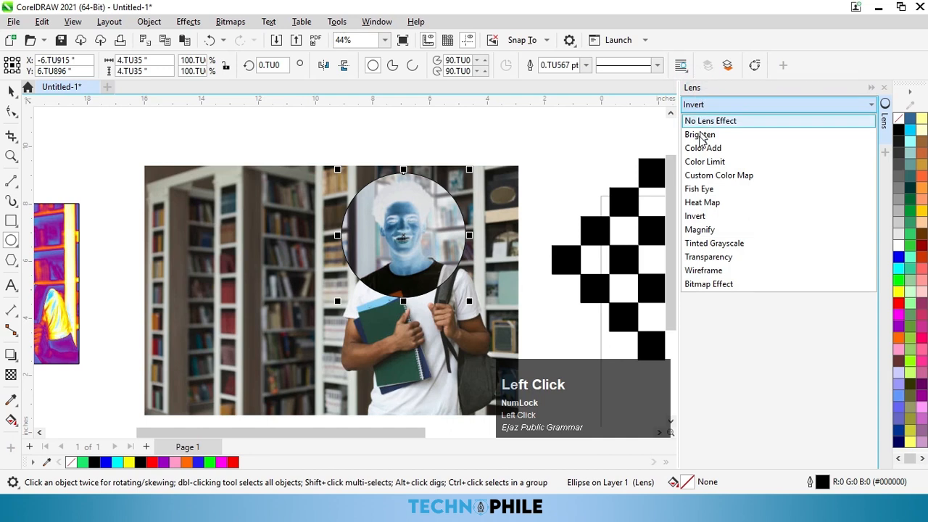
{"action": "left_click", "coordinate": [698, 231]}
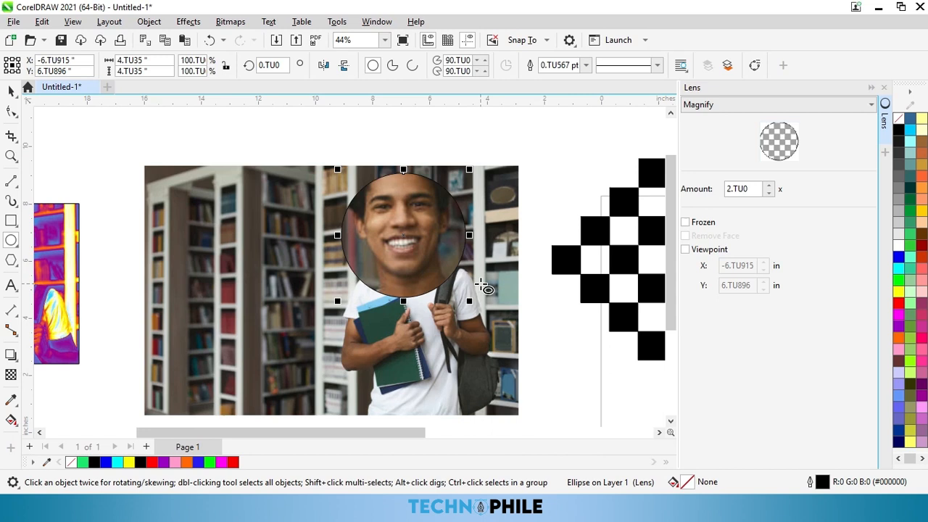
{"action": "key", "text": "space"}
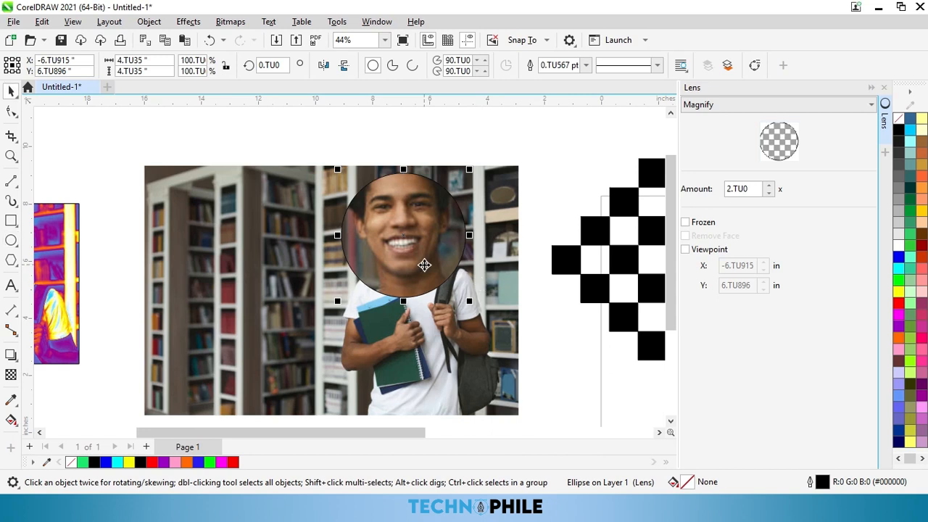
{"action": "mouse_move", "coordinate": [430, 249]}
{"action": "left_mouse_down"}
{"action": "mouse_move", "coordinate": [414, 293]}
{"action": "mouse_move", "coordinate": [419, 341]}
{"action": "mouse_move", "coordinate": [434, 360]}
{"action": "mouse_move", "coordinate": [450, 358]}
{"action": "mouse_move", "coordinate": [488, 310]}
{"action": "mouse_move", "coordinate": [473, 271]}
{"action": "mouse_move", "coordinate": [424, 246]}
{"action": "left_mouse_up"}
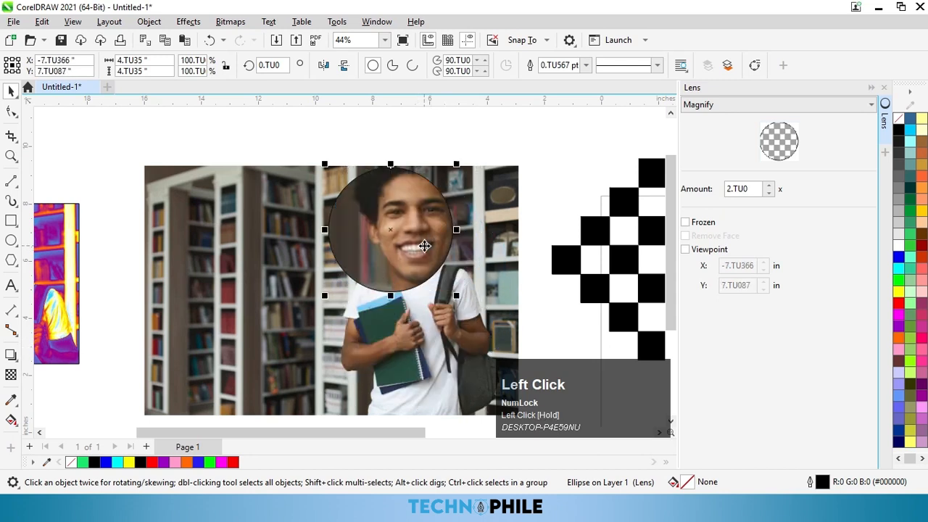
Raise the circle's magnification amount several increments and lower it again to compare the enlargement.
{"action": "left_click", "coordinate": [768, 186]}
{"action": "left_click", "coordinate": [767, 186]}
{"action": "left_click", "coordinate": [767, 185]}
{"action": "left_click", "coordinate": [766, 186]}
{"action": "left_click", "coordinate": [771, 192]}
{"action": "left_click", "coordinate": [771, 192]}
{"action": "left_click", "coordinate": [771, 192]}
{"action": "left_click", "coordinate": [771, 192]}
{"action": "left_click", "coordinate": [771, 192]}
Change the circle's lens to Tinted Grayscale and move the circle back over the center of the man's head.
{"action": "left_click", "coordinate": [712, 106]}
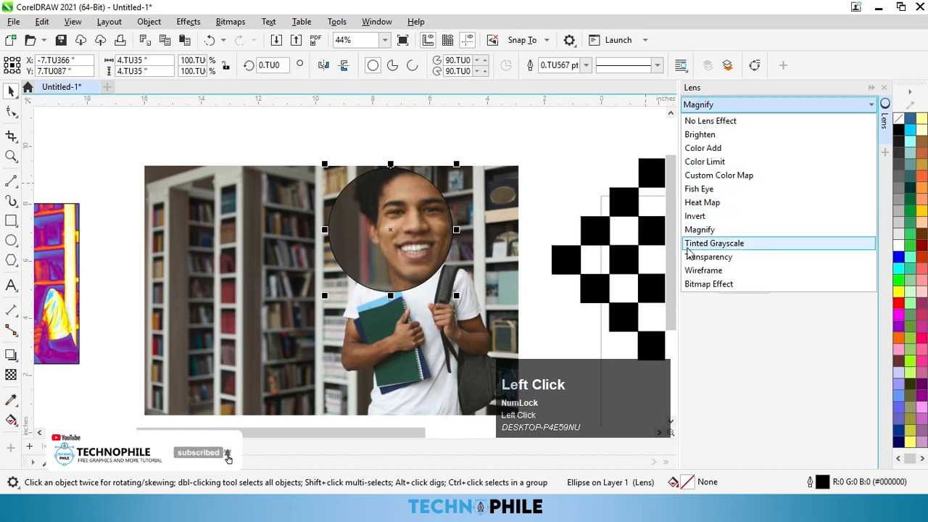
{"action": "left_click", "coordinate": [705, 245]}
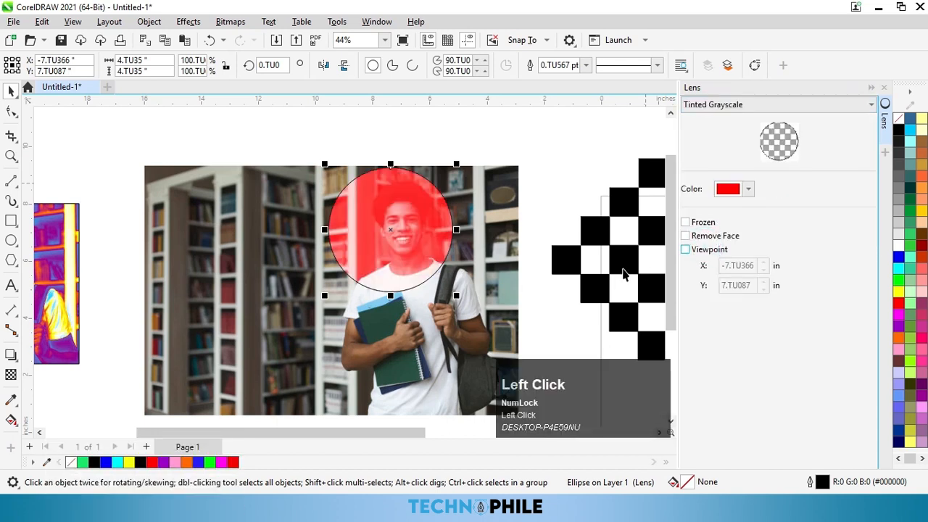
{"action": "left_click_drag", "start_coordinate": [423, 255], "coordinate": [437, 254]}
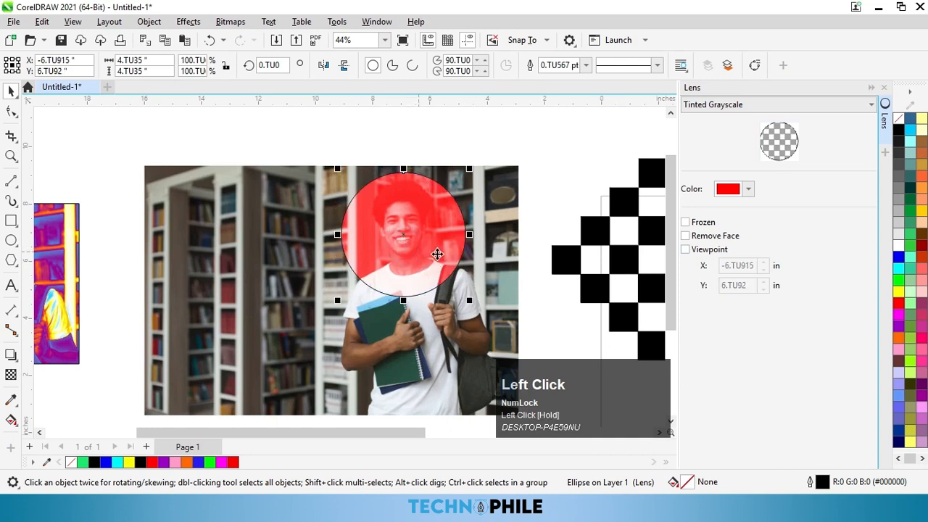
Set the tint color of the circle's Tinted Grayscale lens to yellow-green.
{"action": "left_click", "coordinate": [737, 195]}
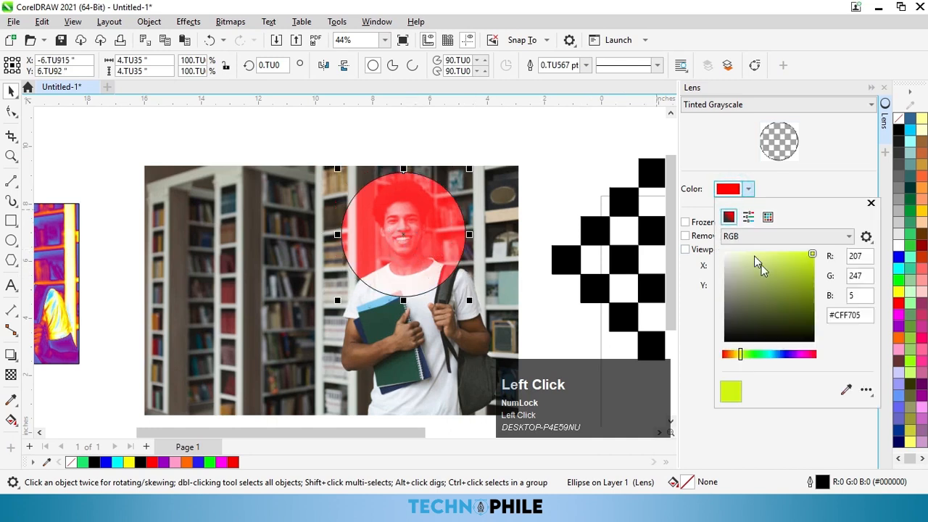
{"action": "left_click", "coordinate": [804, 261]}
{"action": "left_click", "coordinate": [804, 193]}
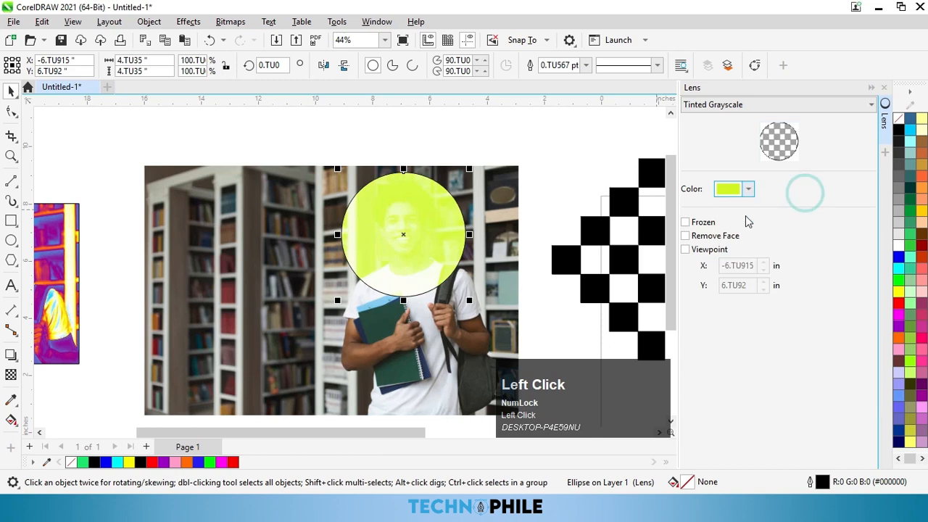
Change the lens of the circle over the man's head to Transparency and set its color to blue-violet #4011D9.
{"action": "left_click", "coordinate": [725, 107]}
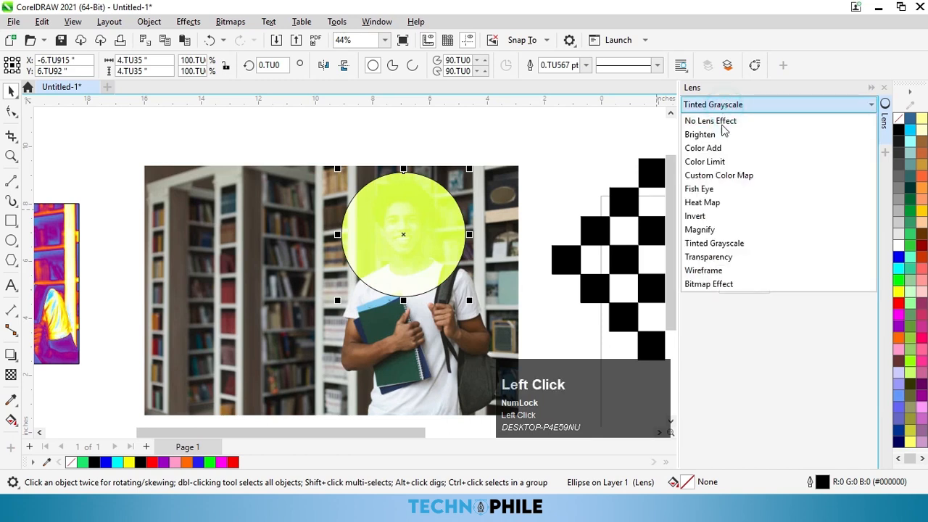
{"action": "left_click", "coordinate": [700, 259]}
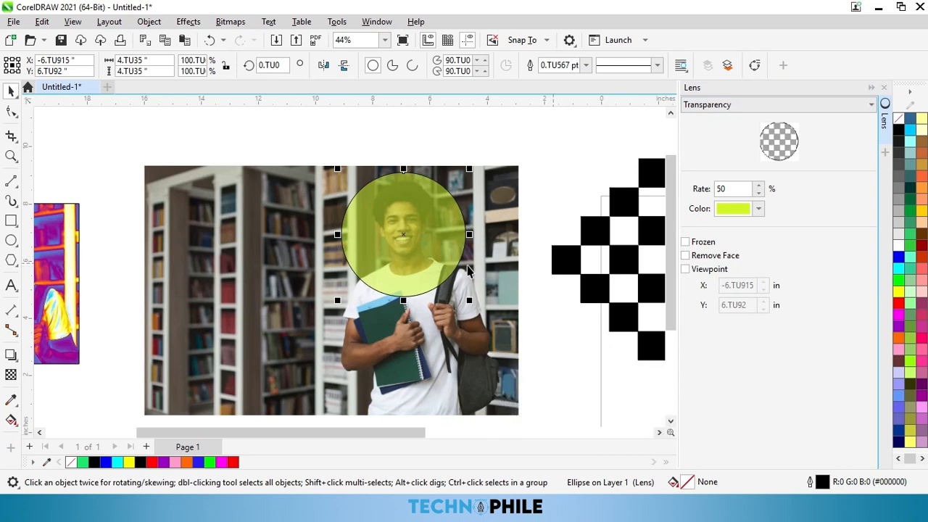
{"action": "left_click", "coordinate": [733, 210]}
{"action": "left_click", "coordinate": [774, 307]}
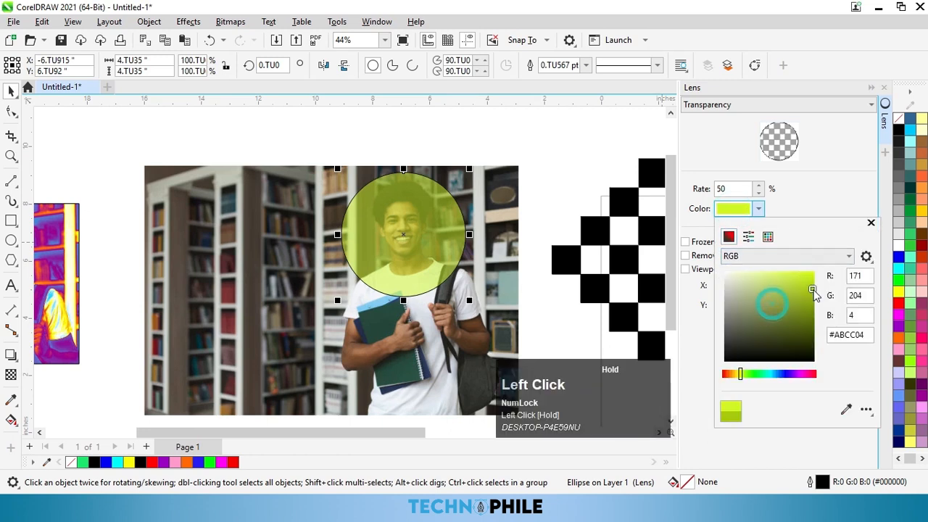
{"action": "left_click", "coordinate": [789, 374]}
{"action": "left_click_drag", "start_coordinate": [805, 304], "coordinate": [807, 285]}
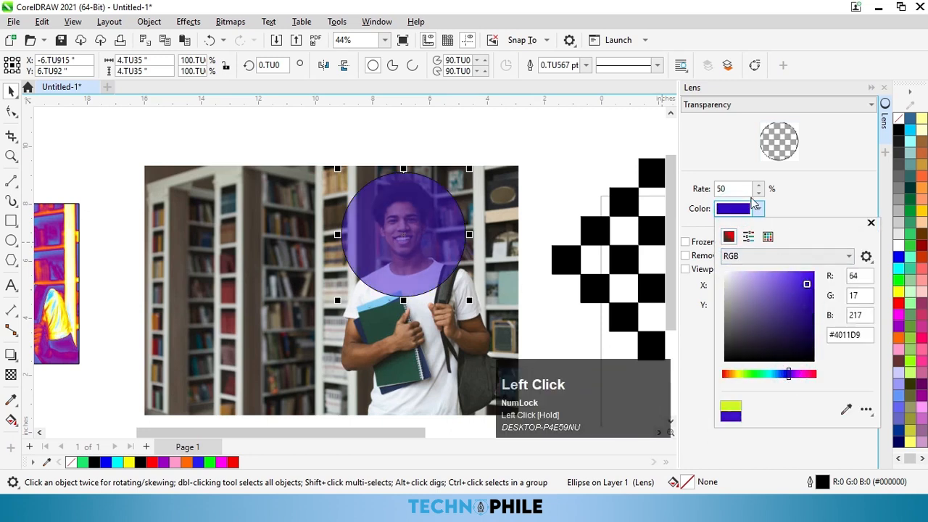
{"action": "left_click", "coordinate": [770, 168]}
Lower the circle's transparency rate to 35% and raise it to 60% to compare the tint strength.
{"action": "left_click", "coordinate": [759, 192]}
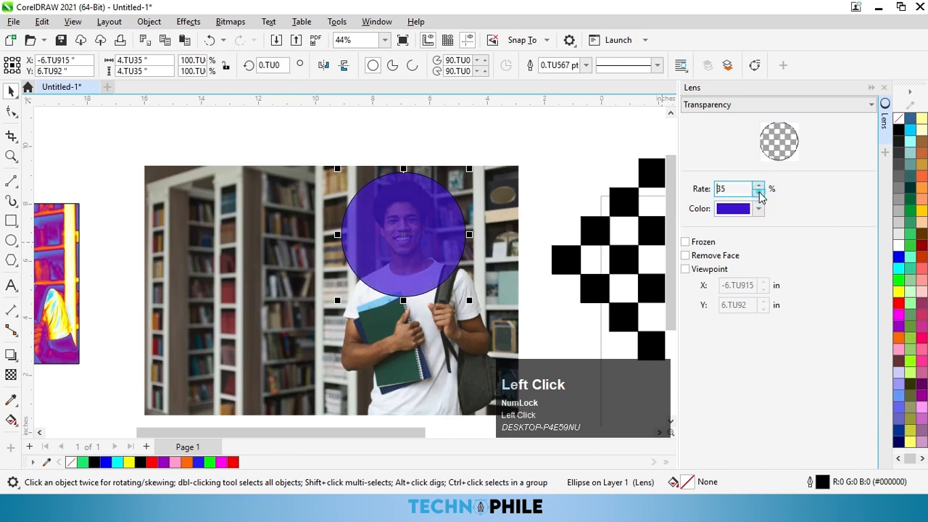
{"action": "left_click", "coordinate": [758, 185]}
Freeze the circle's Transparency lens and move the frozen circle off the photo, just below the heat-map picture.
{"action": "left_click", "coordinate": [685, 241]}
{"action": "scroll", "coordinate": [465, 287], "scroll_direction": "down", "scroll_amount": 1}
{"action": "left_click", "coordinate": [431, 259]}
{"action": "left_click_drag", "start_coordinate": [428, 272], "coordinate": [171, 403]}
{"action": "scroll", "coordinate": [430, 252], "scroll_direction": "up", "scroll_amount": 3}
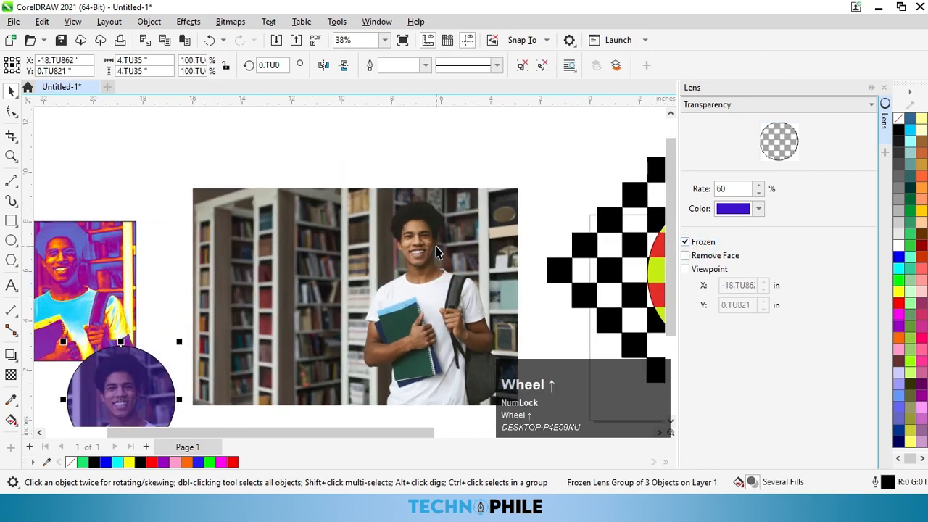
Undo the move and the freezing of the circle's Transparency lens.
{"action": "key", "text": "ctrl+z"}
{"action": "key", "text": "ctrl+z"}
{"action": "key", "text": "ctrl+z"}
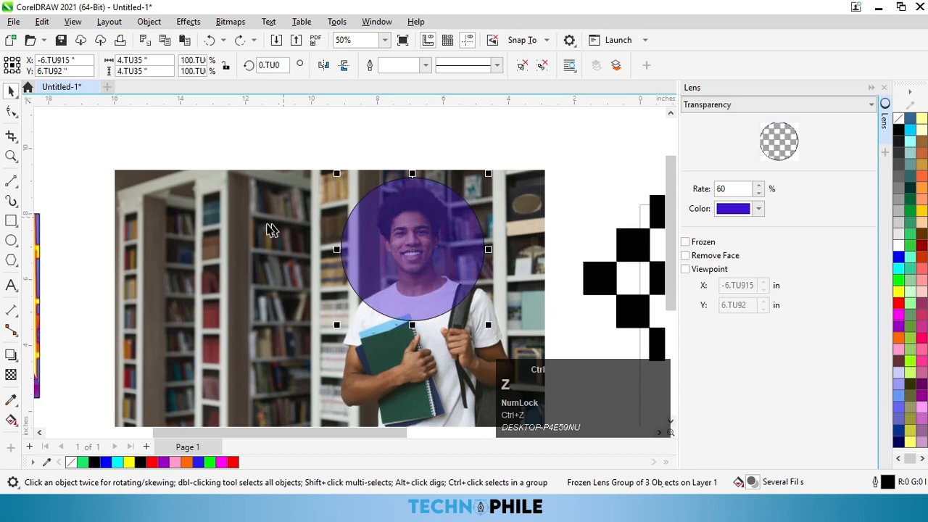
Change the lens of the large circle over the checkerboard from Custom Color Map to Wireframe.
{"action": "scroll", "coordinate": [265, 227], "scroll_direction": "down", "scroll_amount": 1}
{"action": "left_click", "coordinate": [720, 106]}
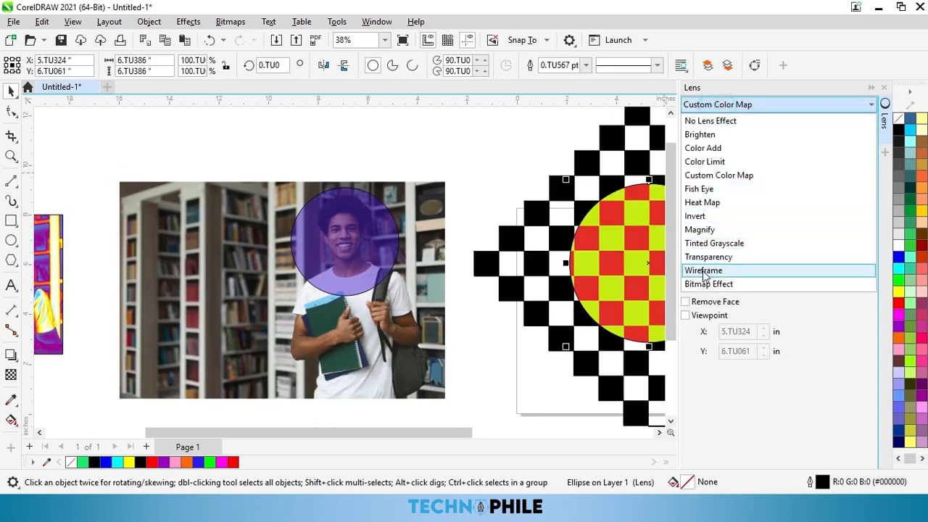
{"action": "scroll", "coordinate": [344, 261], "scroll_direction": "down", "scroll_amount": 1}
{"action": "left_click", "coordinate": [341, 254]}
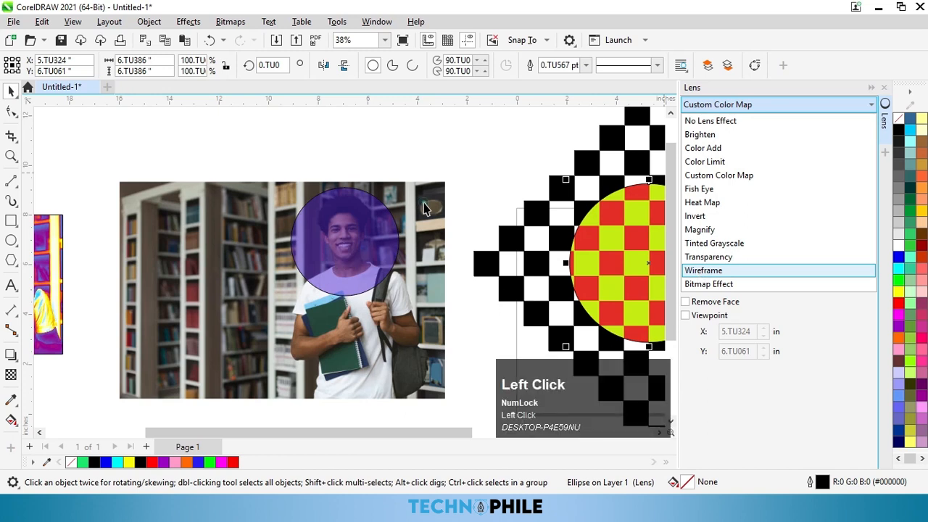
{"action": "scroll", "coordinate": [341, 254], "scroll_direction": "down", "scroll_amount": 3}
{"action": "scroll", "coordinate": [512, 252], "scroll_direction": "up", "scroll_amount": 4}
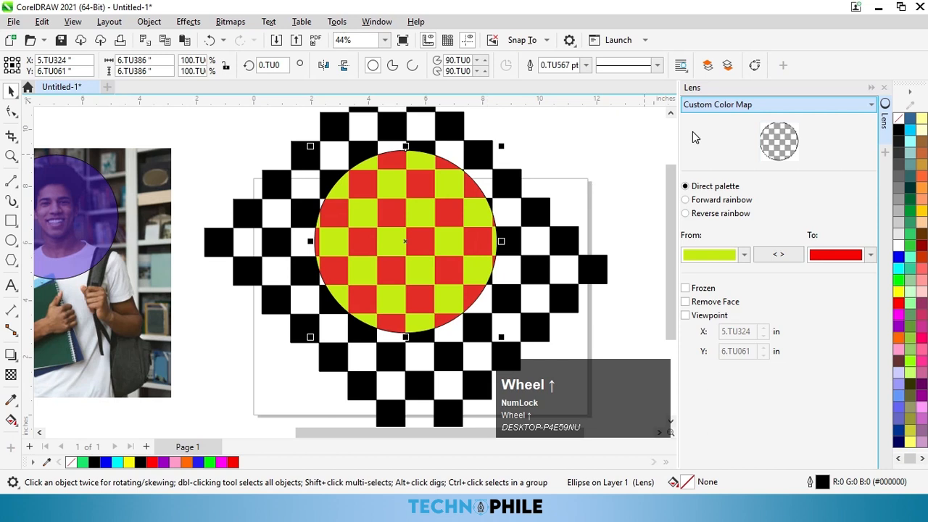
{"action": "left_click", "coordinate": [724, 105]}
{"action": "left_click", "coordinate": [715, 271]}
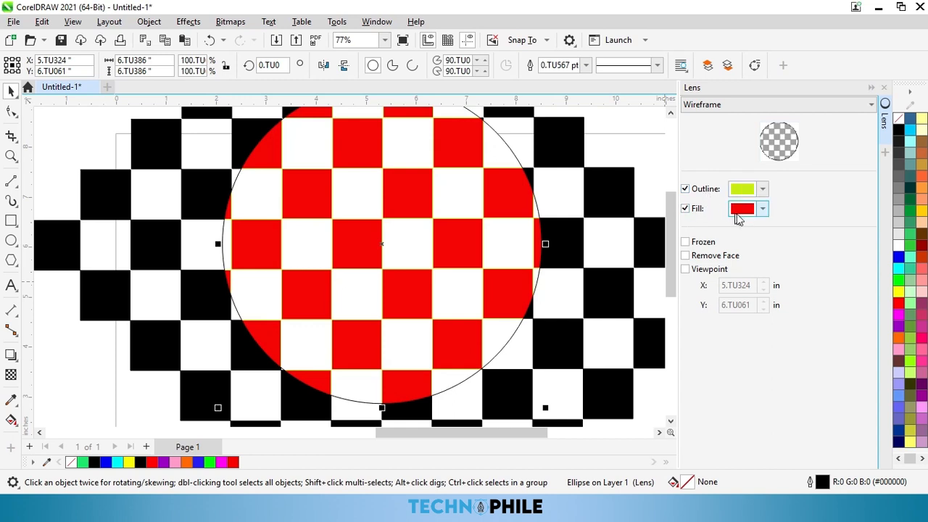
Set the Wireframe lens's outline color to yellow and inspect the outlines of the squares up close.
{"action": "left_click", "coordinate": [741, 210]}
{"action": "left_click", "coordinate": [744, 192]}
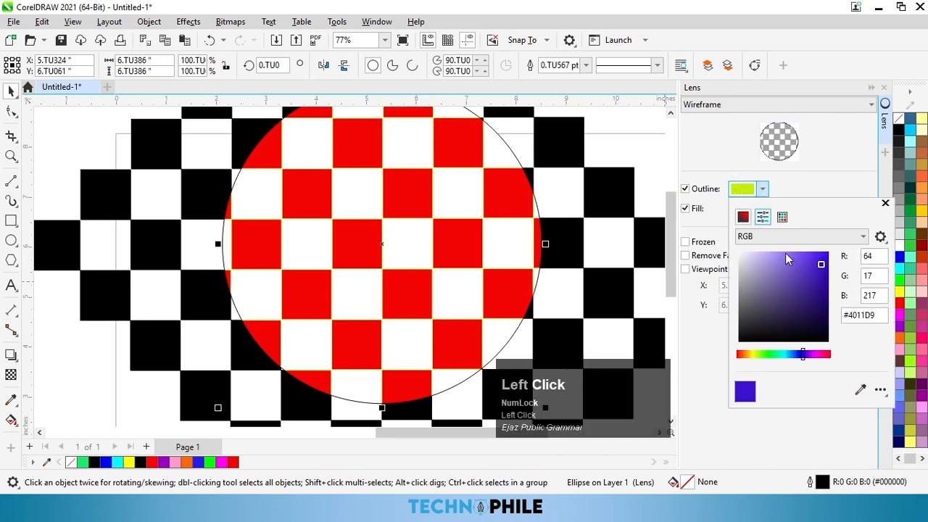
{"action": "left_click", "coordinate": [754, 358]}
{"action": "left_click_drag", "start_coordinate": [819, 294], "coordinate": [830, 240]}
{"action": "left_click", "coordinate": [824, 180]}
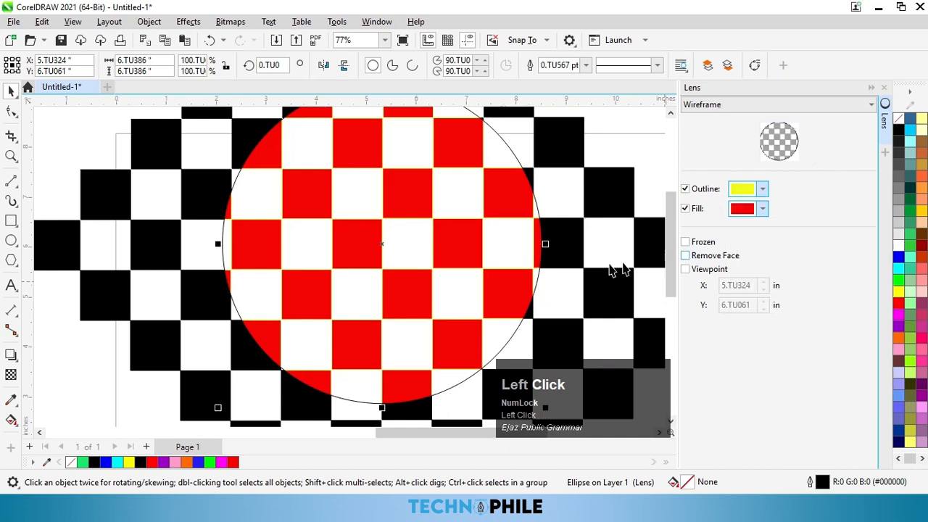
{"action": "scroll", "coordinate": [465, 243], "scroll_direction": "up", "scroll_amount": 6}
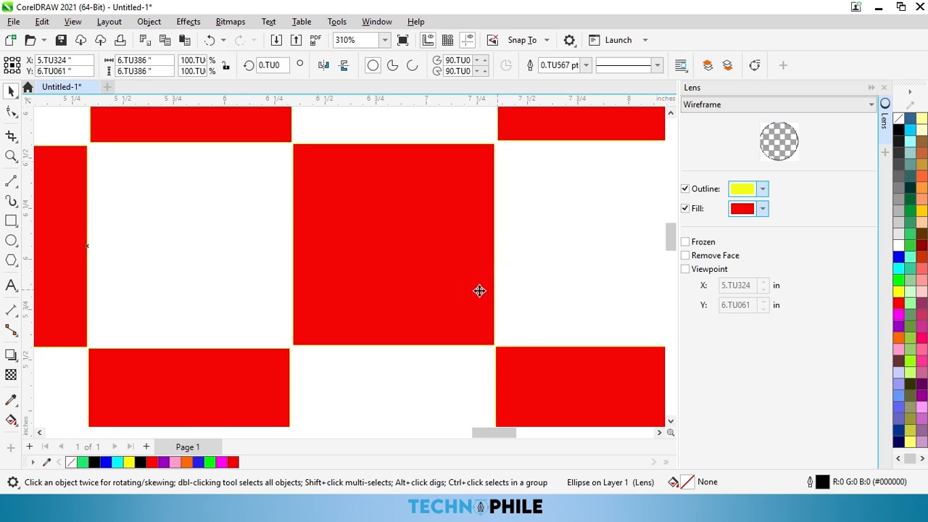
{"action": "scroll", "coordinate": [435, 268], "scroll_direction": "down", "scroll_amount": 6}
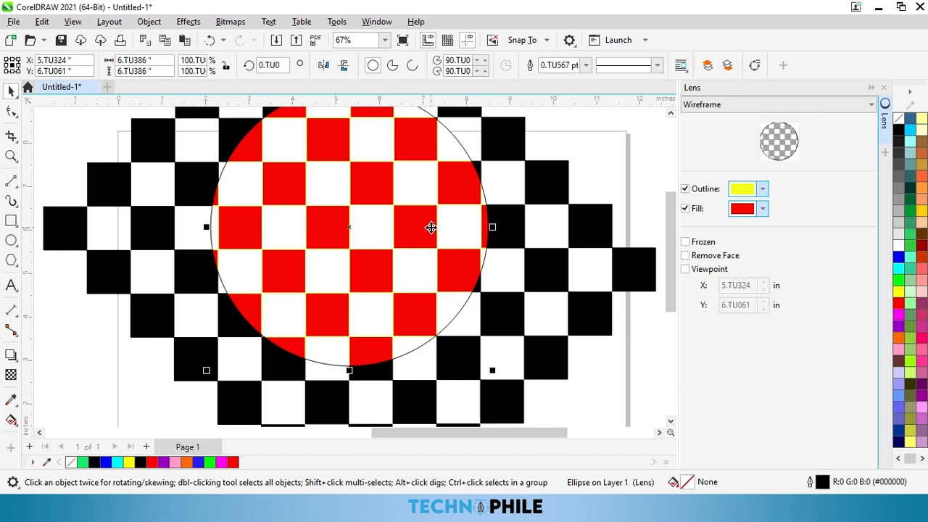
Change the lens of the circle over the man's head to Bitmap Effect.
{"action": "scroll", "coordinate": [426, 269], "scroll_direction": "down", "scroll_amount": 1}
{"action": "left_click", "coordinate": [725, 104]}
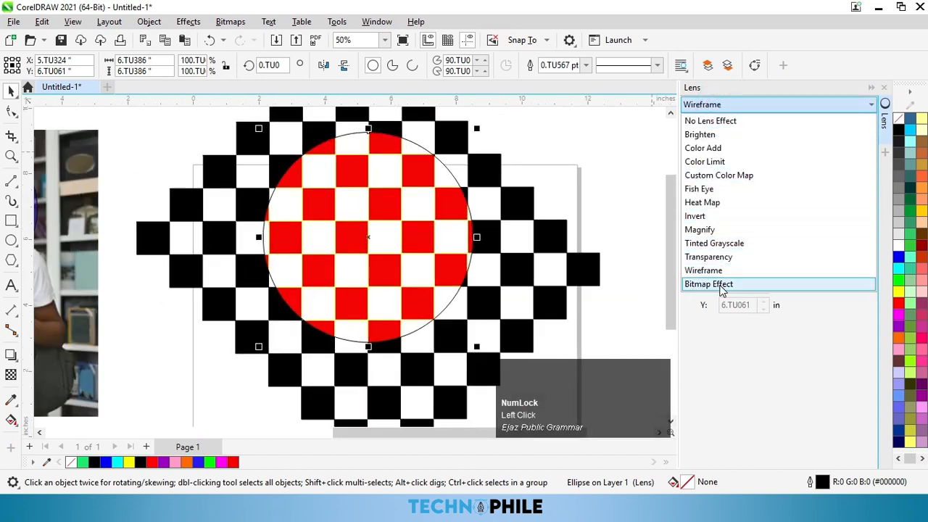
{"action": "scroll", "coordinate": [608, 261], "scroll_direction": "down", "scroll_amount": 1}
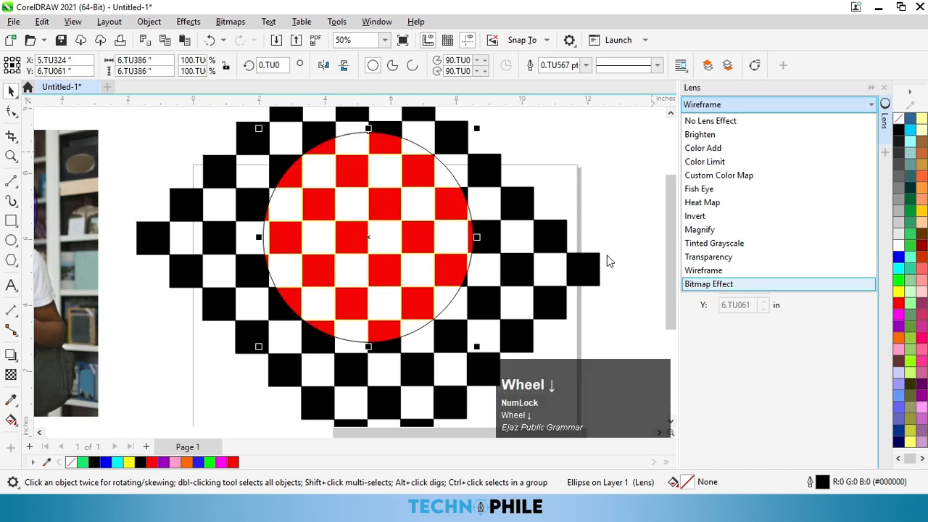
{"action": "scroll", "coordinate": [487, 300], "scroll_direction": "down", "scroll_amount": 3}
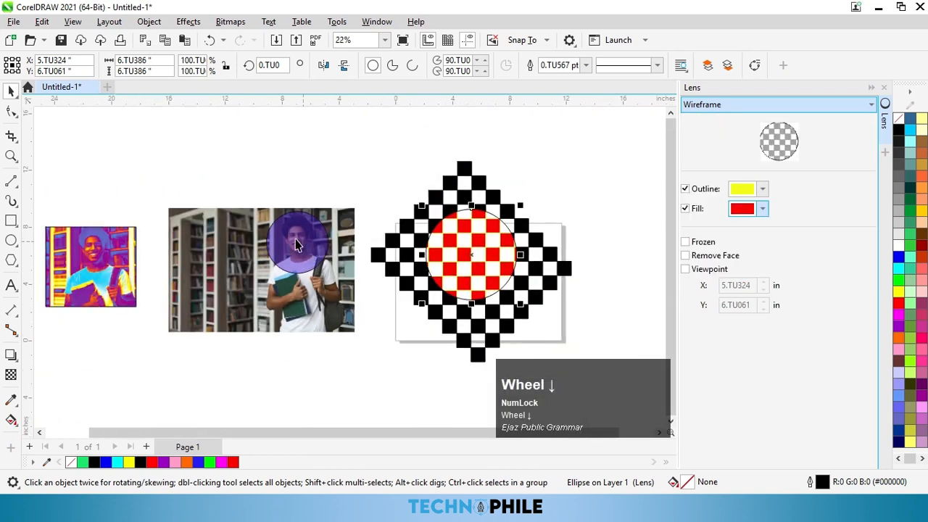
{"action": "scroll", "coordinate": [294, 245], "scroll_direction": "up", "scroll_amount": 4}
{"action": "left_click", "coordinate": [523, 241]}
{"action": "left_click", "coordinate": [363, 279]}
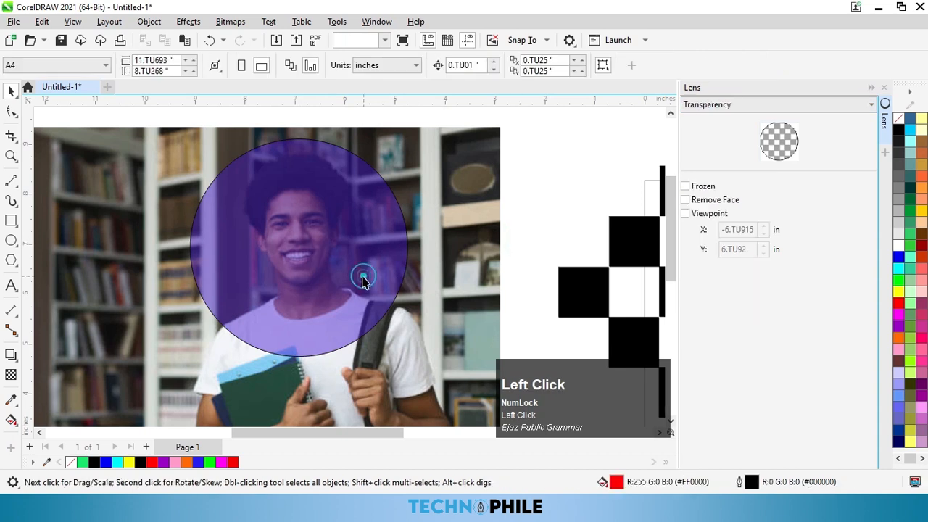
{"action": "left_click", "coordinate": [716, 105]}
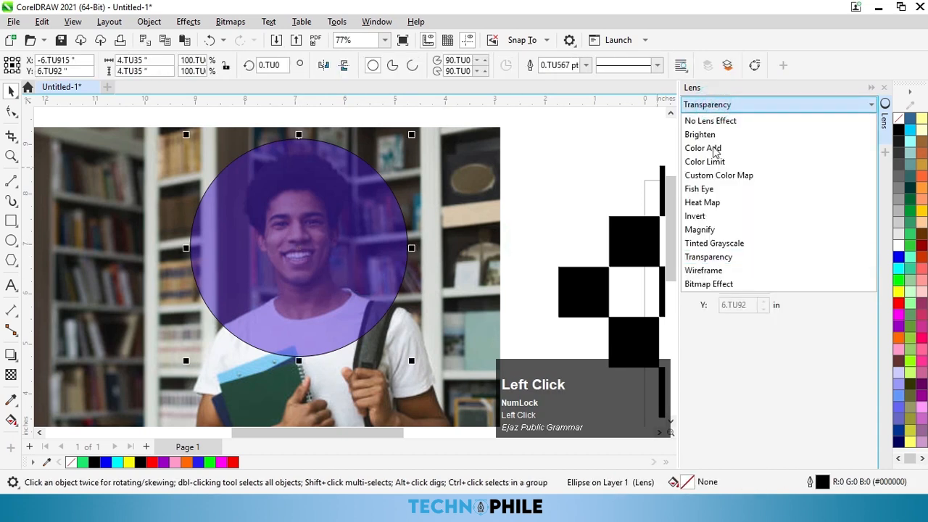
{"action": "left_click", "coordinate": [703, 284]}
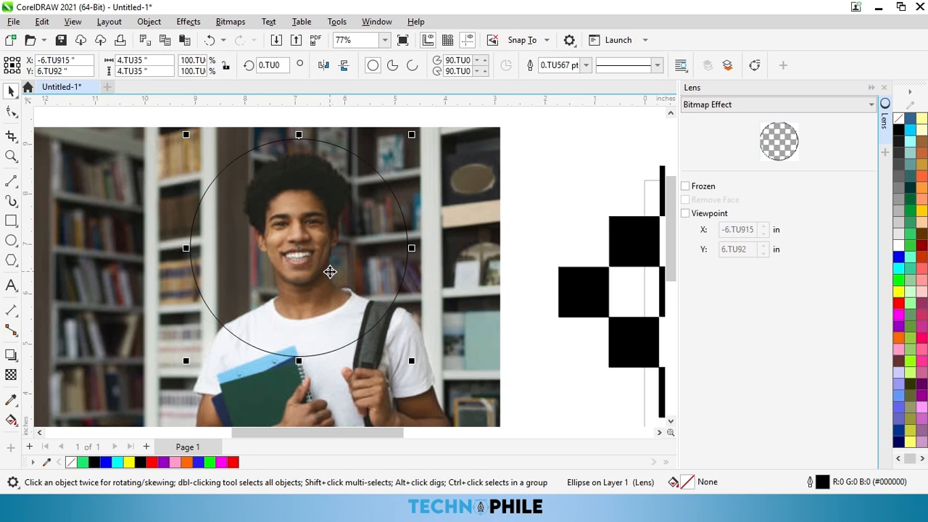
Apply a Ripple distortion with period 6 and amplitude 3 to the circle's Bitmap Effect lens, and undo it.
{"action": "left_click", "coordinate": [188, 21]}
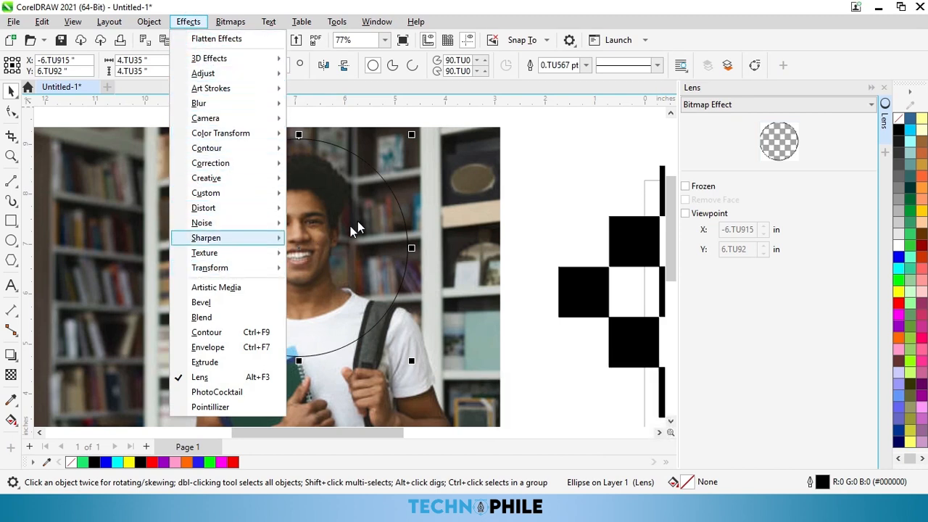
{"action": "mouse_move", "coordinate": [261, 237]}
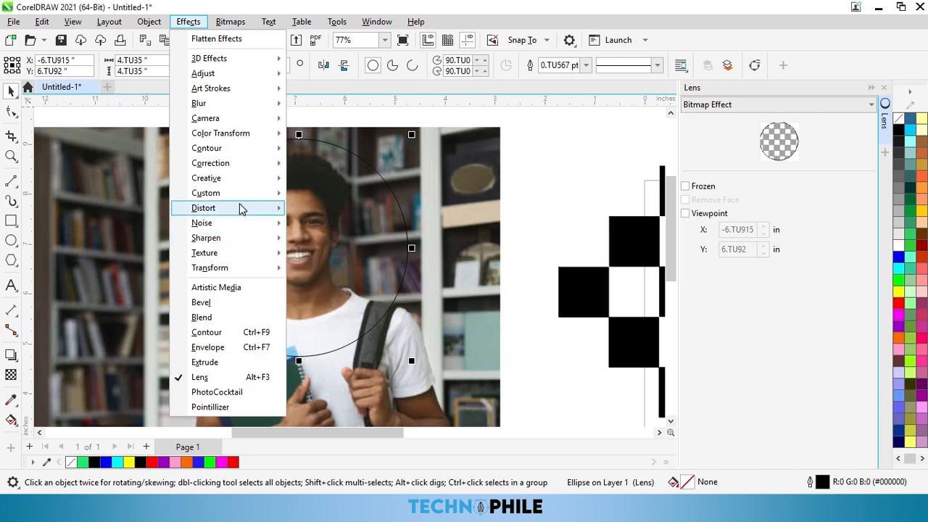
{"action": "mouse_move", "coordinate": [254, 208]}
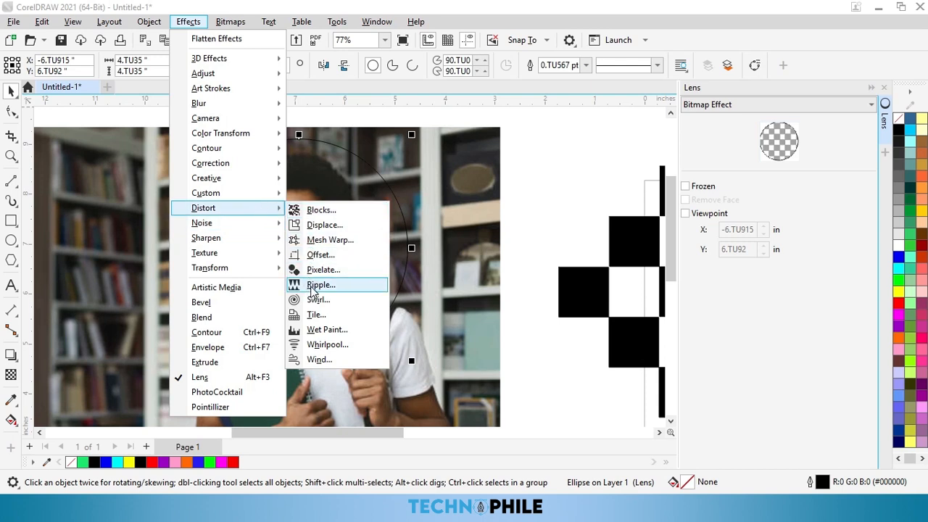
{"action": "left_click", "coordinate": [319, 285]}
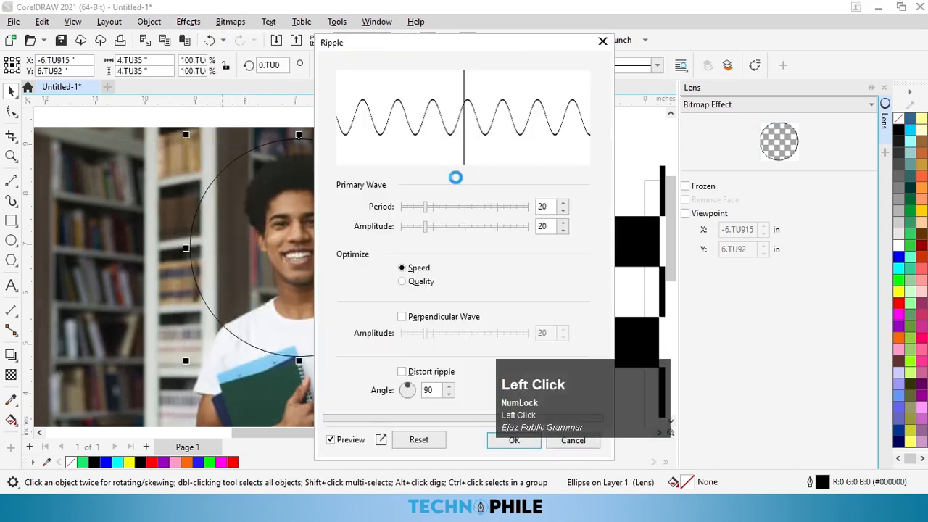
{"action": "left_click_drag", "start_coordinate": [452, 50], "coordinate": [512, 52]}
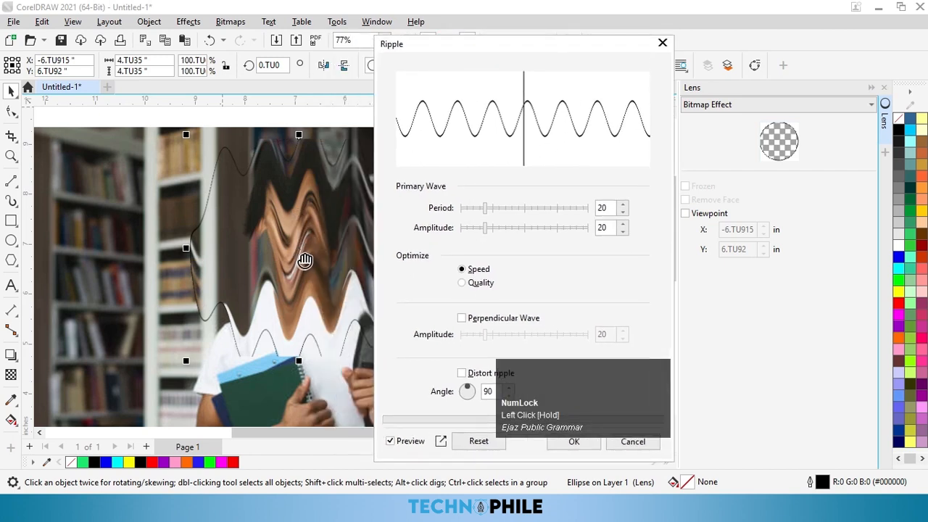
{"action": "left_click", "coordinate": [467, 208]}
{"action": "left_click", "coordinate": [465, 228]}
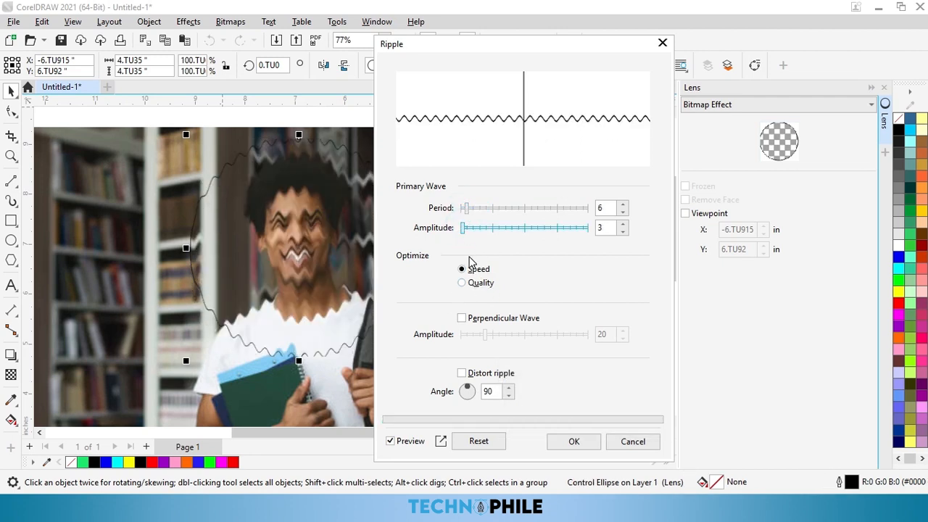
{"action": "left_click", "coordinate": [573, 442]}
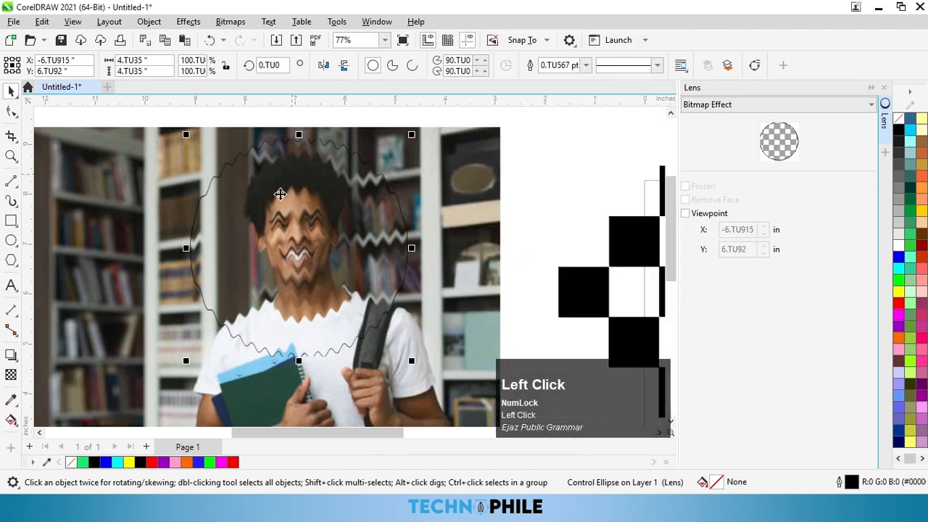
{"action": "key", "text": "ctrl+z"}
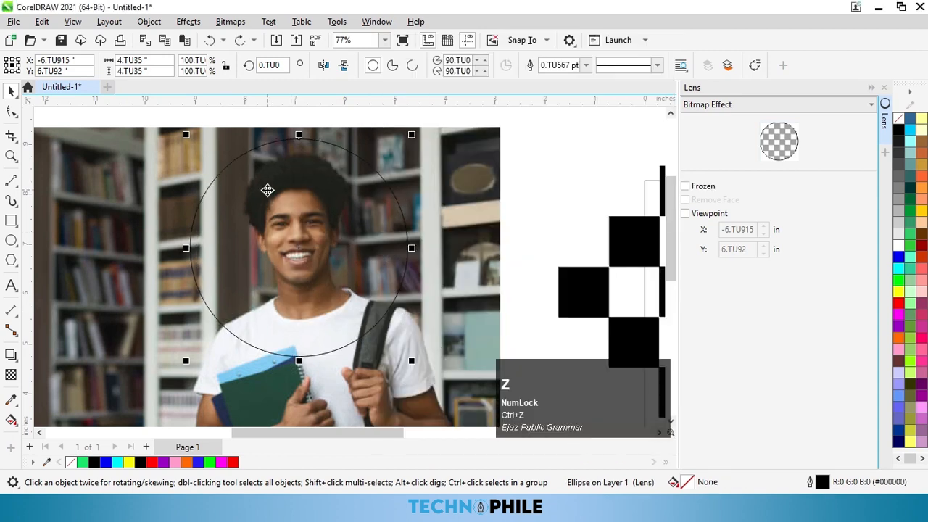
Try a Mesh Warp with 6 gridlines on the circle's lens, pulling the nodes beside the man's face outward.
{"action": "left_click", "coordinate": [187, 21]}
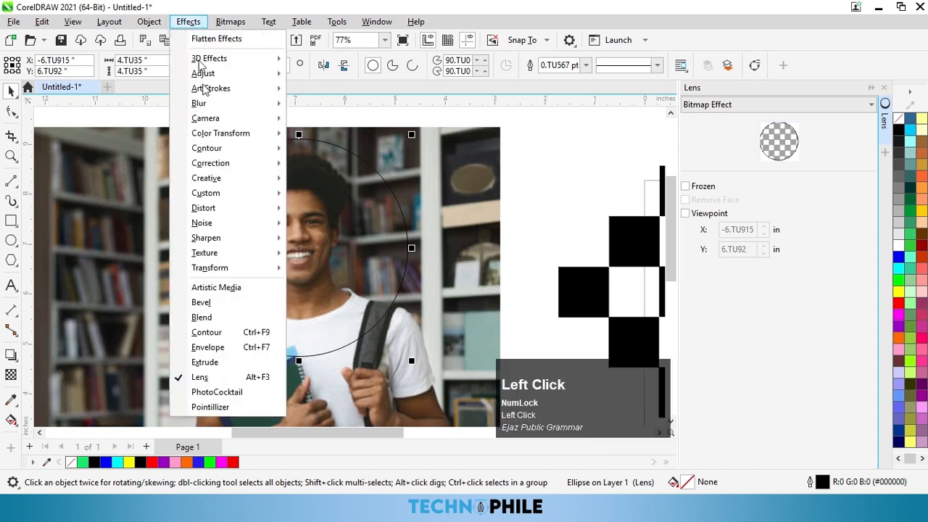
{"action": "mouse_move", "coordinate": [267, 210]}
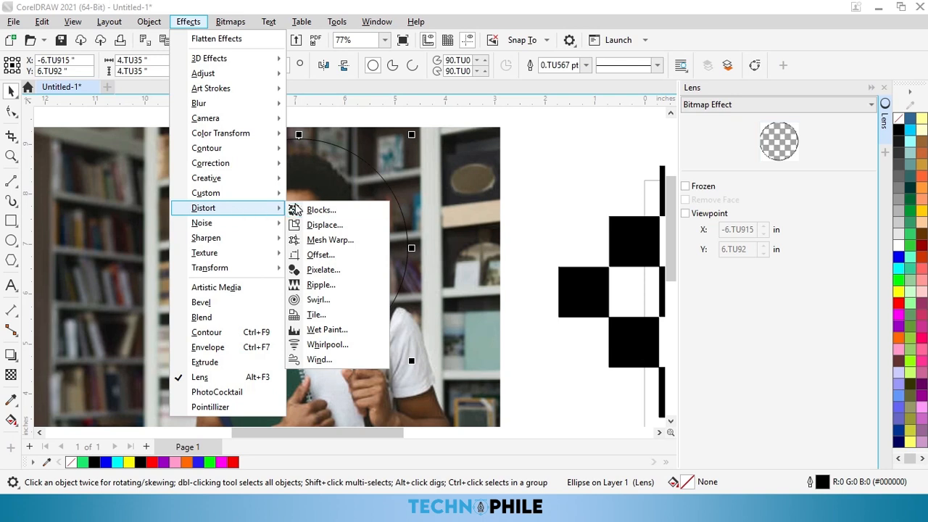
{"action": "left_click", "coordinate": [319, 243]}
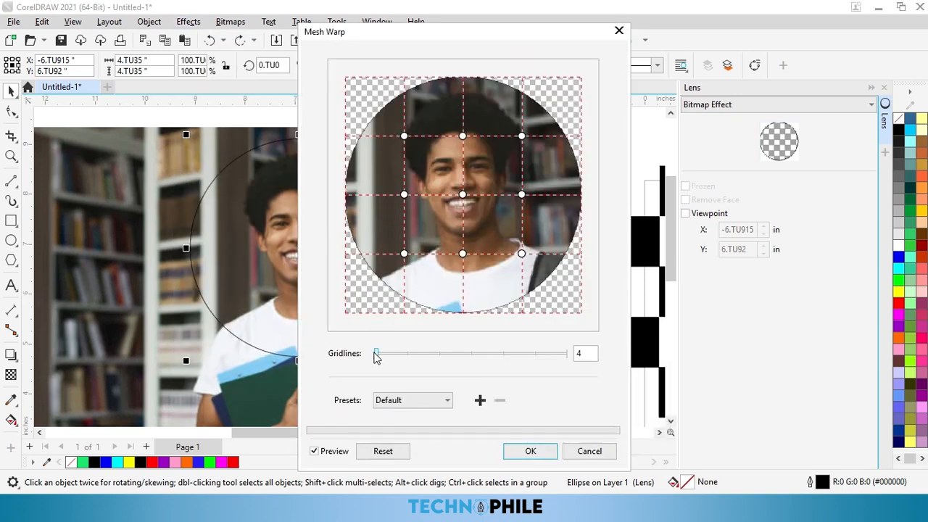
{"action": "left_click_drag", "start_coordinate": [389, 360], "coordinate": [429, 357]}
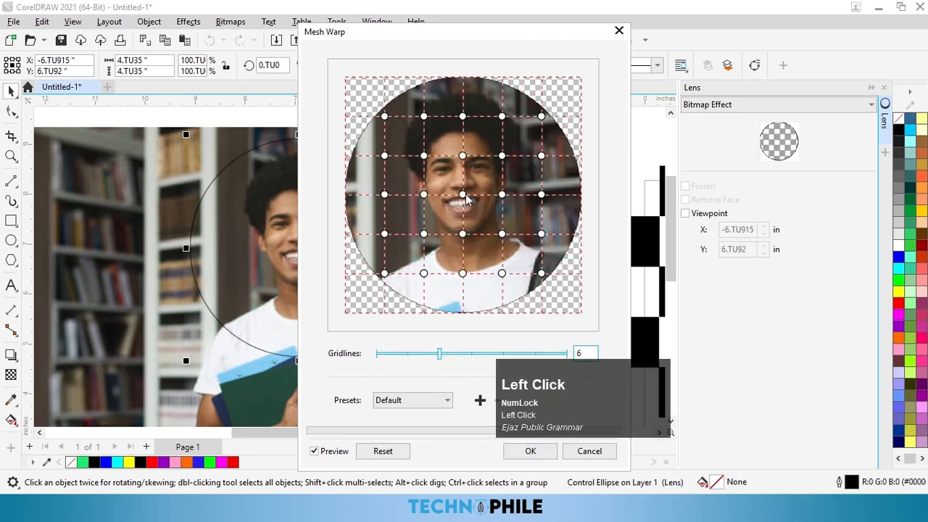
{"action": "left_click_drag", "start_coordinate": [423, 195], "coordinate": [410, 194]}
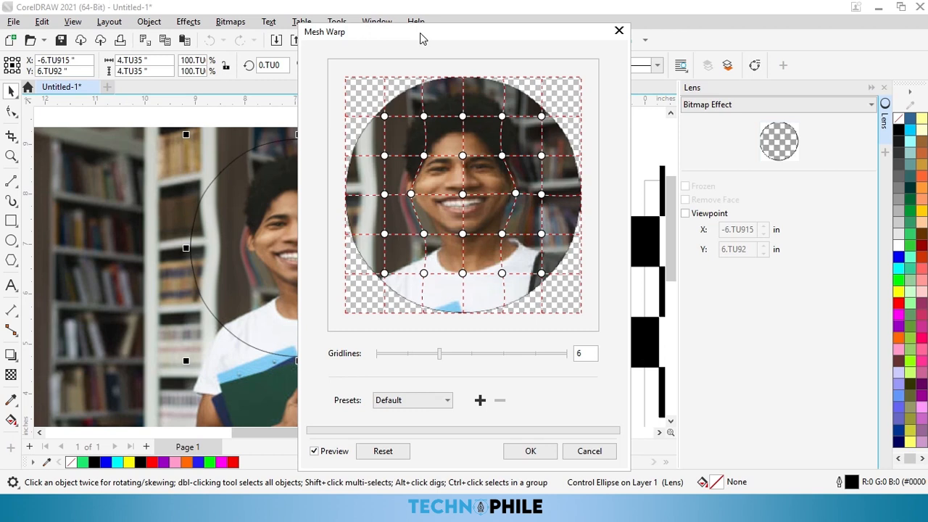
{"action": "left_click_drag", "start_coordinate": [420, 33], "coordinate": [339, 34]}
{"action": "left_click", "coordinate": [514, 448]}
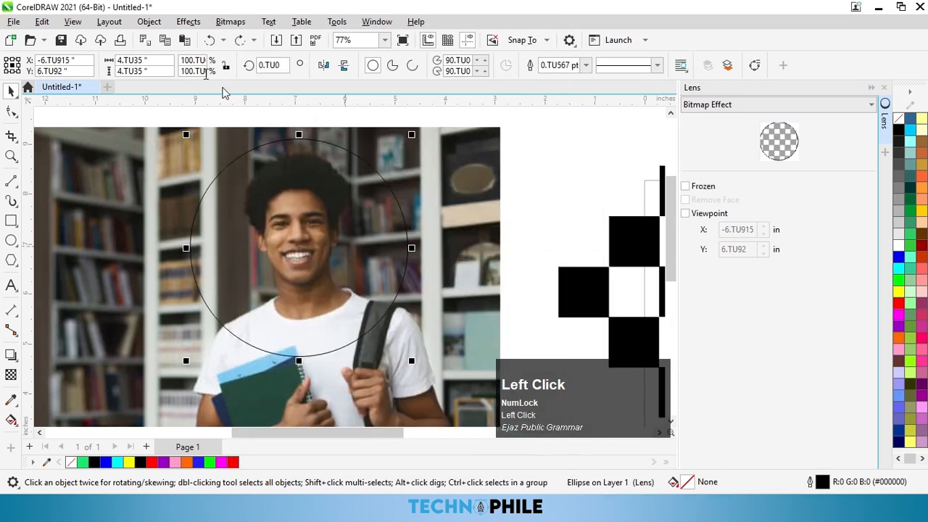
{"action": "left_click", "coordinate": [186, 22]}
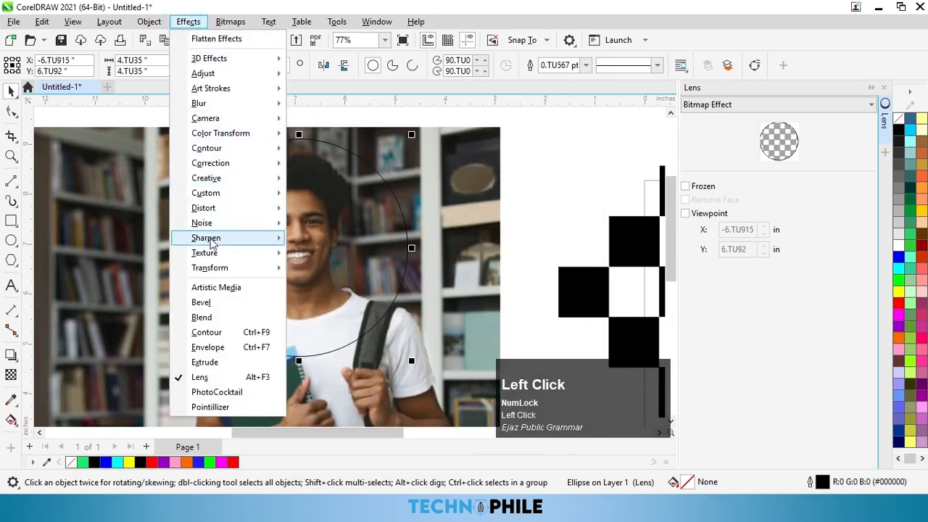
{"action": "mouse_move", "coordinate": [250, 229]}
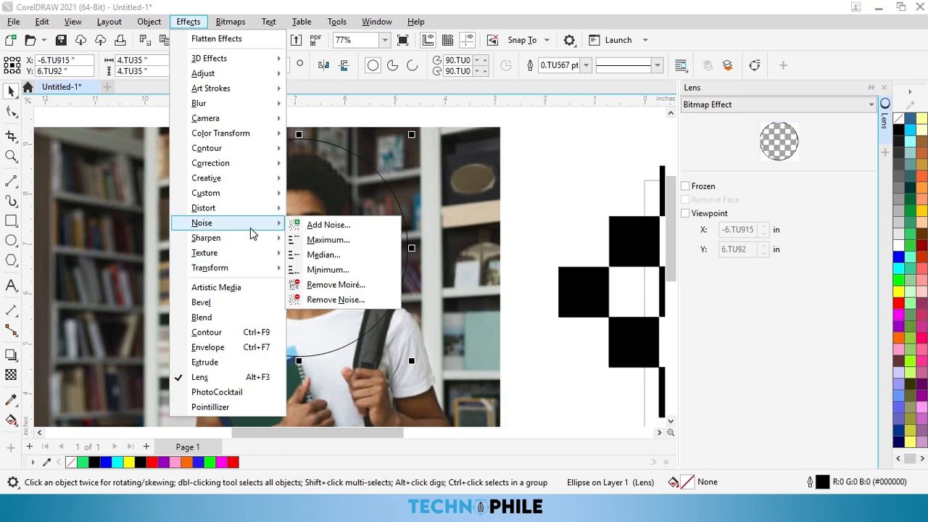
Delete the photo of the man together with the lens circle over it.
{"action": "scroll", "coordinate": [331, 197], "scroll_direction": "down", "scroll_amount": 5}
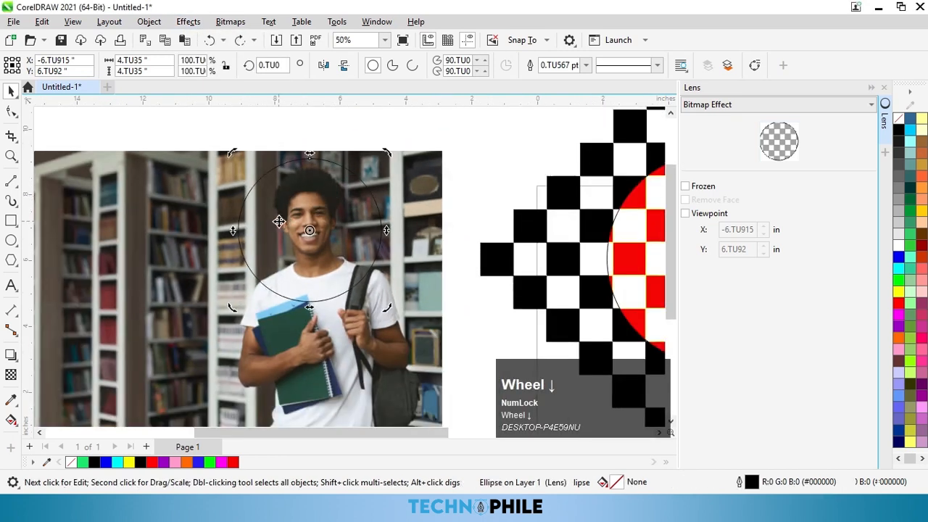
{"action": "scroll", "coordinate": [279, 221], "scroll_direction": "down", "scroll_amount": 2}
{"action": "left_click_drag", "start_coordinate": [162, 166], "coordinate": [353, 337]}
{"action": "key", "text": "Delete"}
{"action": "left_click", "coordinate": [138, 250]}
{"action": "key", "text": "Delete"}
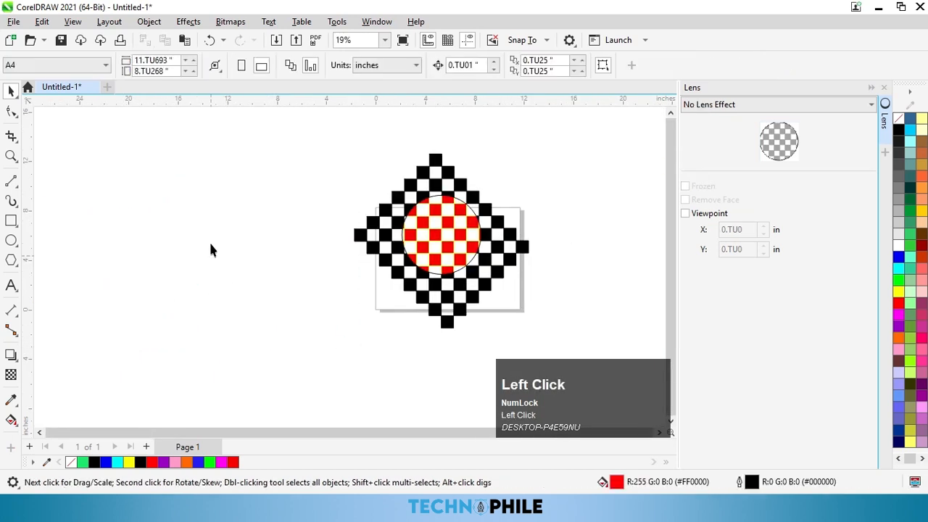
Change the lens of the circle over the checkerboard from Wireframe to Fish Eye.
{"action": "scroll", "coordinate": [210, 240], "scroll_direction": "down", "scroll_amount": 1}
{"action": "scroll", "coordinate": [384, 221], "scroll_direction": "up", "scroll_amount": 1}
{"action": "left_click", "coordinate": [373, 246]}
{"action": "scroll", "coordinate": [387, 225], "scroll_direction": "up", "scroll_amount": 3}
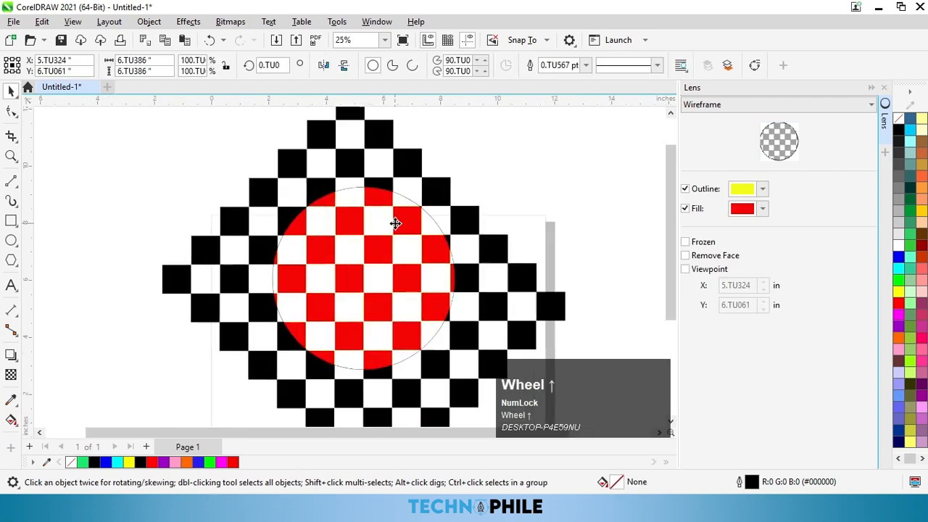
{"action": "left_click", "coordinate": [714, 105]}
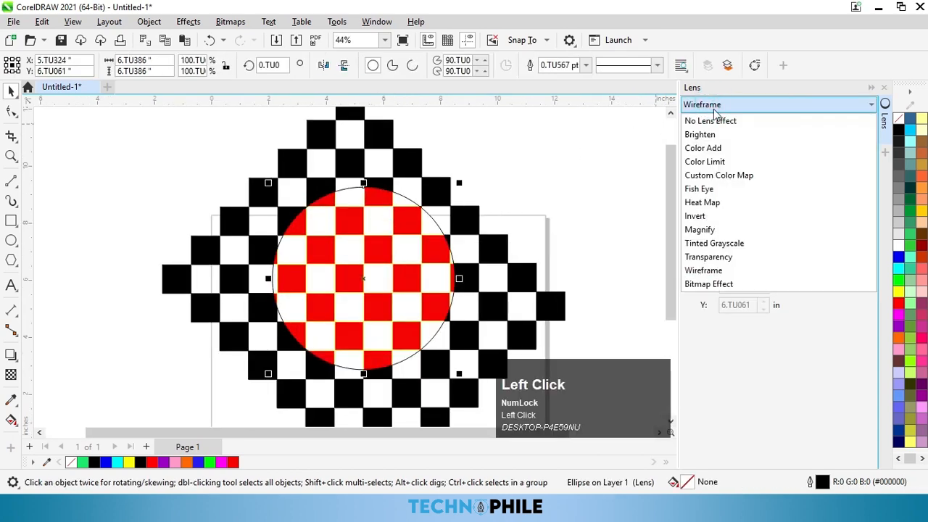
{"action": "left_click", "coordinate": [700, 189]}
{"action": "scroll", "coordinate": [457, 267], "scroll_direction": "down", "scroll_amount": 1}
{"action": "scroll", "coordinate": [463, 275], "scroll_direction": "up", "scroll_amount": 1}
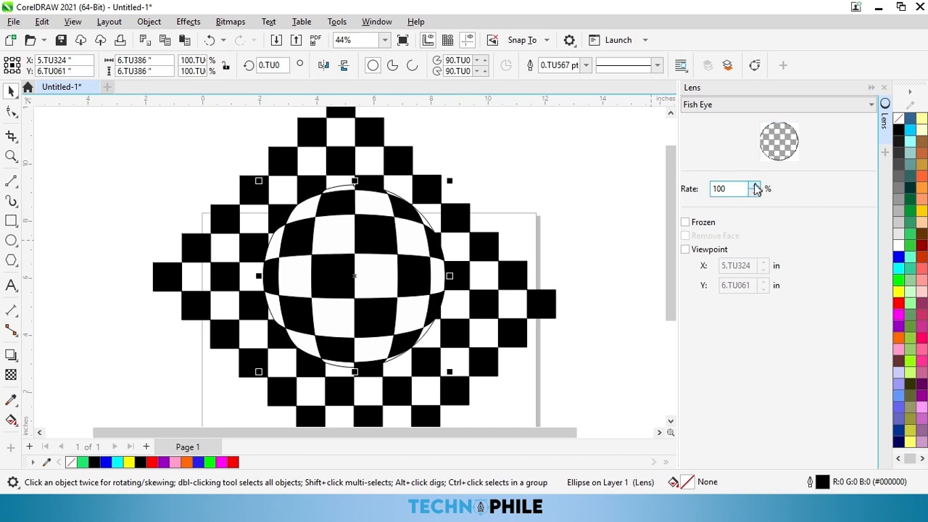
Set the Fish Eye lens rate to 110% and freeze the lens.
{"action": "left_click", "coordinate": [754, 186]}
{"action": "left_click", "coordinate": [754, 185]}
{"action": "left_click", "coordinate": [754, 193]}
{"action": "left_click", "coordinate": [755, 192]}
{"action": "left_click", "coordinate": [755, 192]}
{"action": "left_click", "coordinate": [689, 223]}
Move the frozen sphere off the checkerboard to the empty area on its left and ungroup it.
{"action": "left_click_drag", "start_coordinate": [430, 265], "coordinate": [181, 208]}
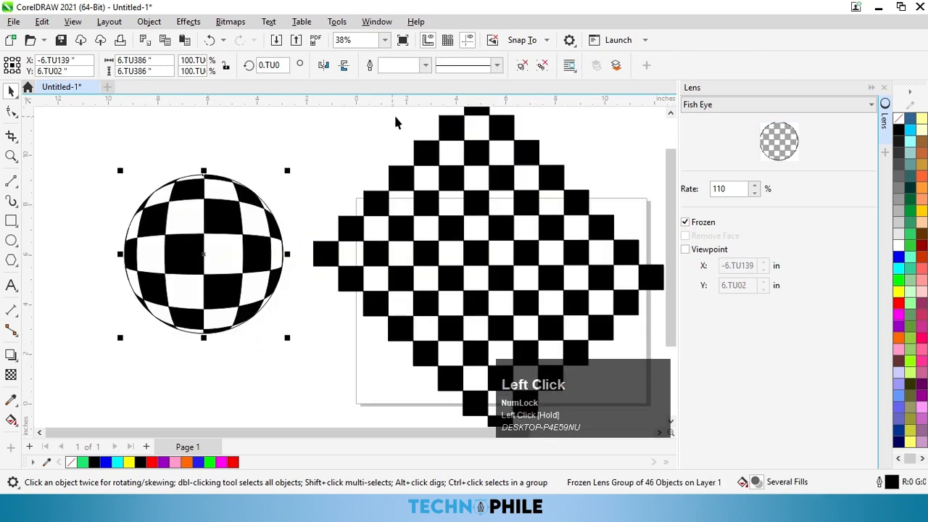
{"action": "left_click", "coordinate": [521, 65]}
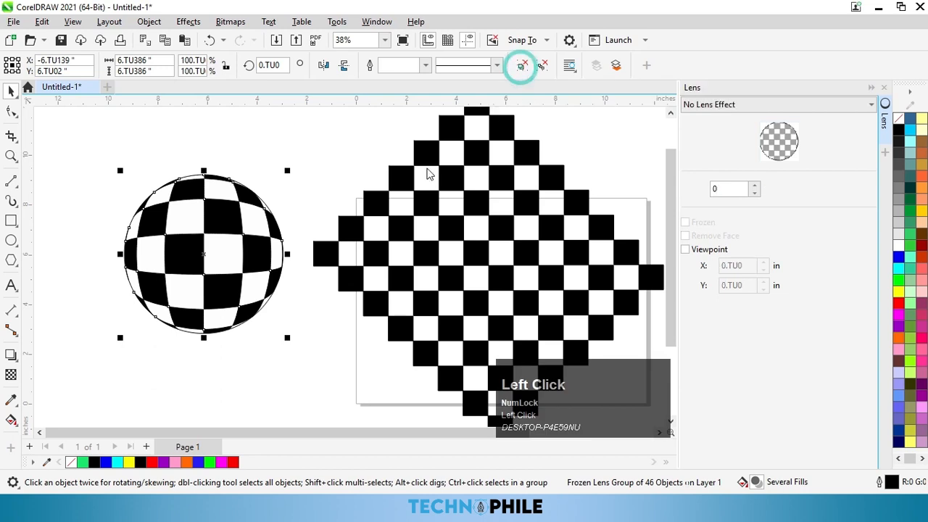
Fill the sphere's outer circle with cyan and send it behind the curved black squares.
{"action": "left_click", "coordinate": [263, 341]}
{"action": "left_click_drag", "start_coordinate": [267, 304], "coordinate": [323, 345]}
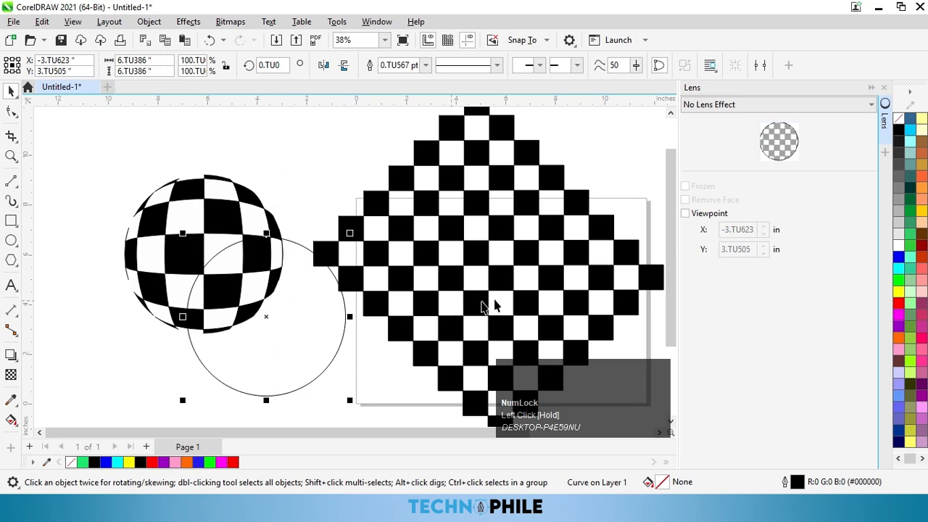
{"action": "key", "text": "ctrl+z"}
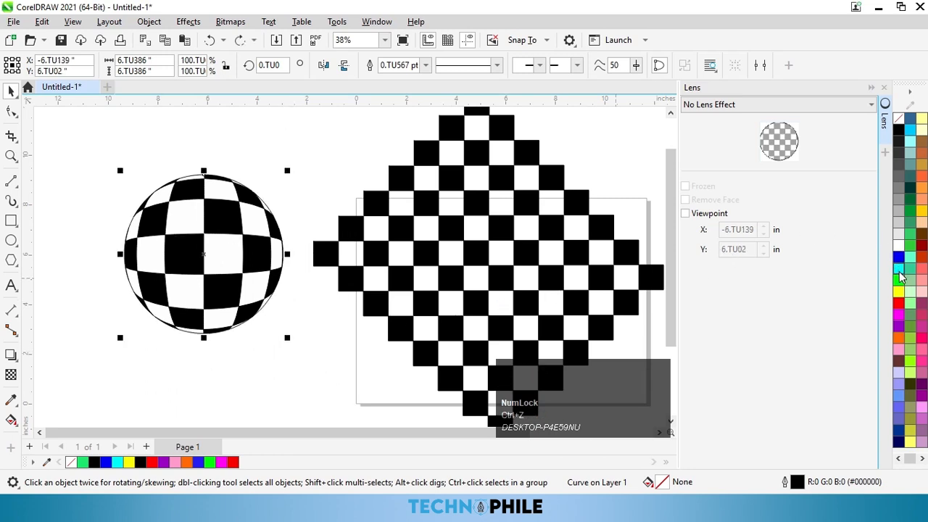
{"action": "left_click", "coordinate": [898, 271]}
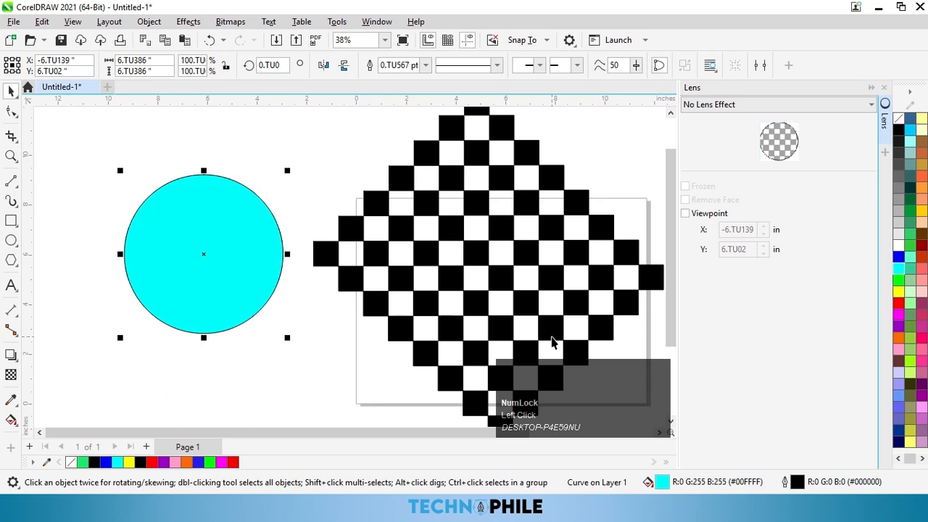
{"action": "key", "text": "ctrl+Page_Down"}
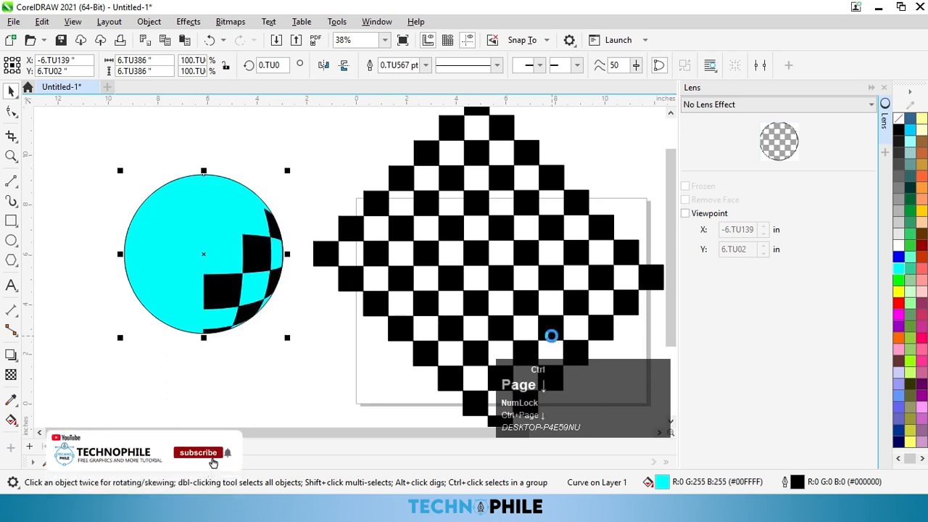
Select all pieces of the cyan and black sphere and move them farther left, away from the checkerboard.
{"action": "scroll", "coordinate": [290, 313], "scroll_direction": "down", "scroll_amount": 1}
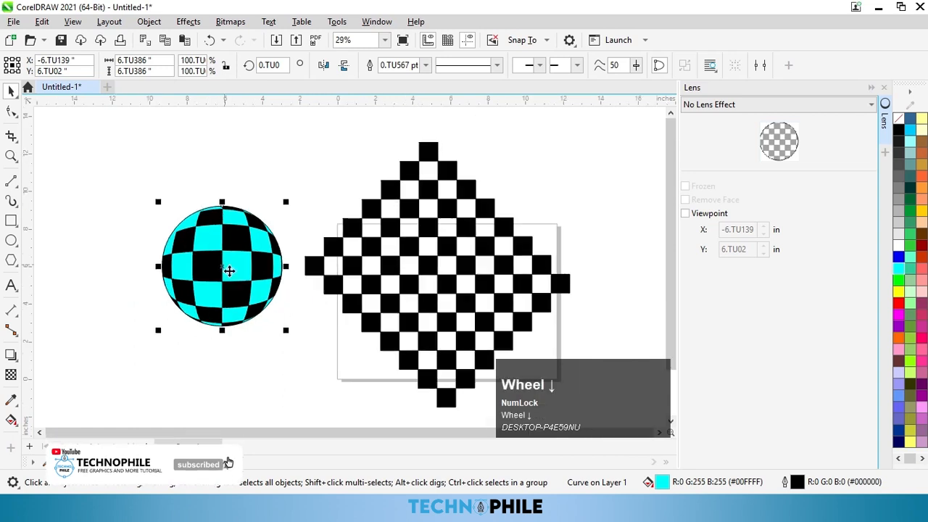
{"action": "scroll", "coordinate": [244, 265], "scroll_direction": "down", "scroll_amount": 1}
{"action": "left_click_drag", "start_coordinate": [140, 182], "coordinate": [287, 328]}
{"action": "left_click_drag", "start_coordinate": [254, 285], "coordinate": [164, 288]}
{"action": "left_click", "coordinate": [243, 329]}
Delete all the squares of the flat checkerboard on the page.
{"action": "scroll", "coordinate": [247, 221], "scroll_direction": "down", "scroll_amount": 1}
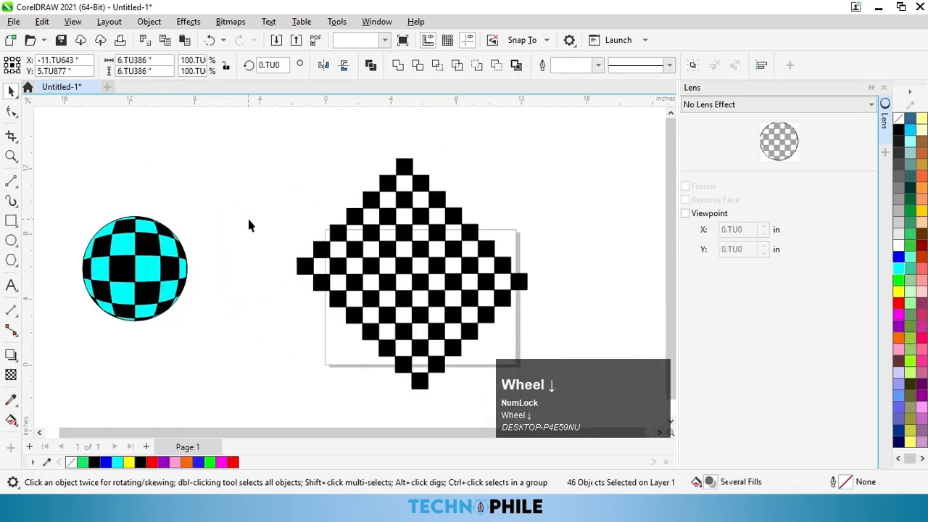
{"action": "left_click_drag", "start_coordinate": [259, 142], "coordinate": [519, 402]}
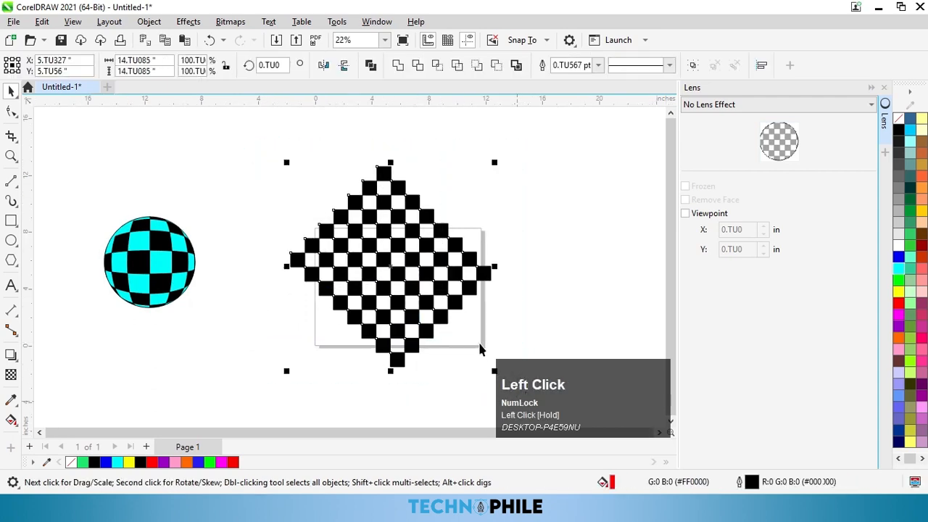
{"action": "key", "text": "Delete"}
Draw a red circle about 0.38 in across in the page's upper-left corner and place a copy just to its right.
{"action": "scroll", "coordinate": [448, 263], "scroll_direction": "up", "scroll_amount": 2}
{"action": "scroll", "coordinate": [449, 317], "scroll_direction": "up", "scroll_amount": 1}
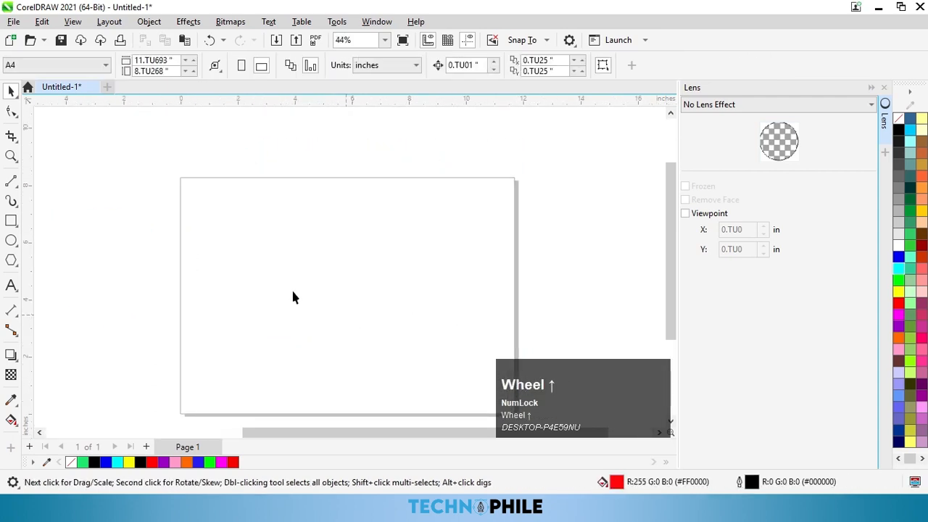
{"action": "left_click", "coordinate": [10, 241]}
{"action": "mouse_move", "coordinate": [187, 189]}
{"action": "left_mouse_down"}
{"action": "mouse_move", "coordinate": [198, 201]}
{"action": "mouse_move", "coordinate": [213, 195]}
{"action": "left_mouse_up"}
{"action": "key", "text": "space"}
{"action": "right_click", "coordinate": [213, 195]}
Repeat the circle's duplication at the same spacing until a row of 18 circles spans the page width.
{"action": "key", "text": "ctrl+d"}
{"action": "key", "text": "ctrl+d"}
{"action": "key", "text": "ctrl+d"}
{"action": "key", "text": "ctrl+d"}
{"action": "key", "text": "ctrl+d"}
{"action": "key", "text": "ctrl+d"}
{"action": "key", "text": "ctrl+d"}
{"action": "key", "text": "ctrl+d"}
{"action": "key", "text": "ctrl+d"}
{"action": "key", "text": "ctrl+d"}
{"action": "key", "text": "ctrl+d"}
{"action": "key", "text": "ctrl+d"}
{"action": "key", "text": "ctrl+d"}
{"action": "key", "text": "ctrl+d"}
{"action": "key", "text": "ctrl+d"}
{"action": "key", "text": "ctrl+d"}
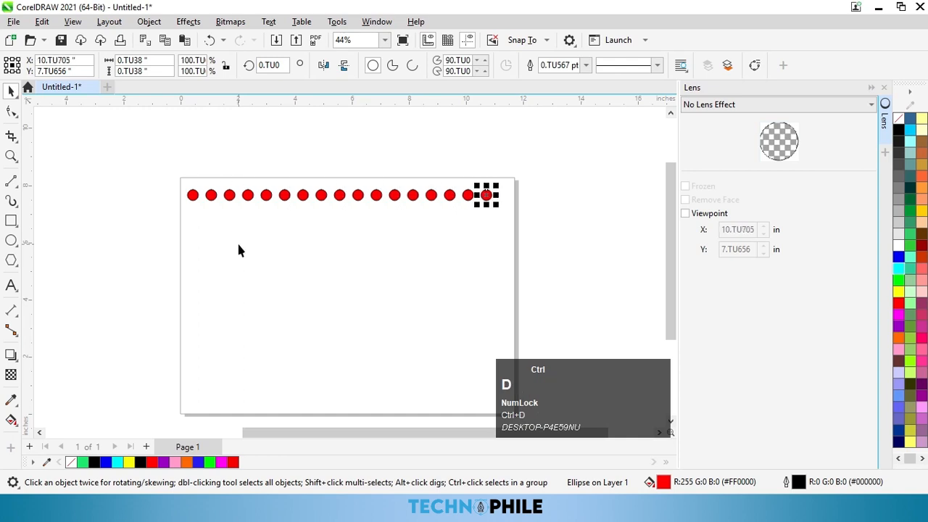
Copy the whole row of red circles just below itself and repeat it down the page to make 16 rows.
{"action": "left_click", "coordinate": [191, 208]}
{"action": "left_click_drag", "start_coordinate": [297, 205], "coordinate": [469, 232]}
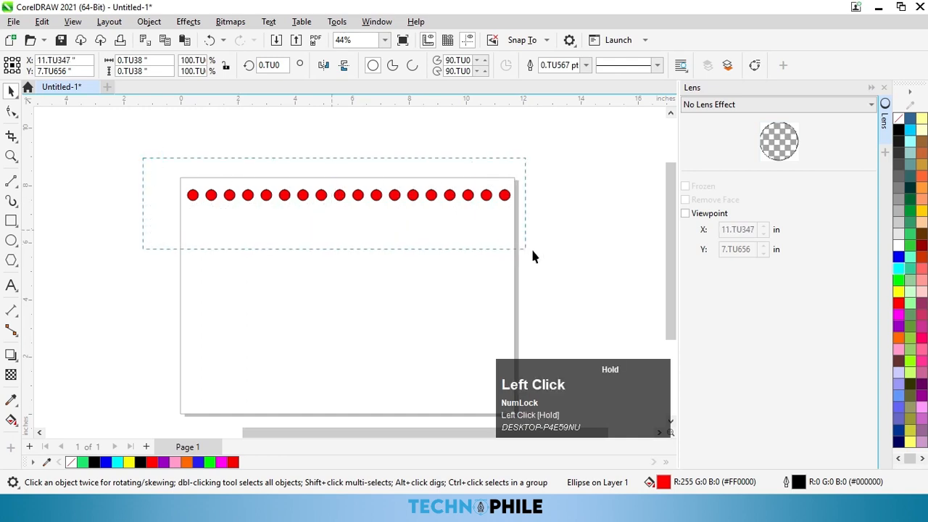
{"action": "mouse_move", "coordinate": [352, 197]}
{"action": "left_mouse_down"}
{"action": "mouse_move", "coordinate": [355, 221]}
{"action": "mouse_move", "coordinate": [351, 206]}
{"action": "left_mouse_up"}
{"action": "right_click", "coordinate": [351, 207]}
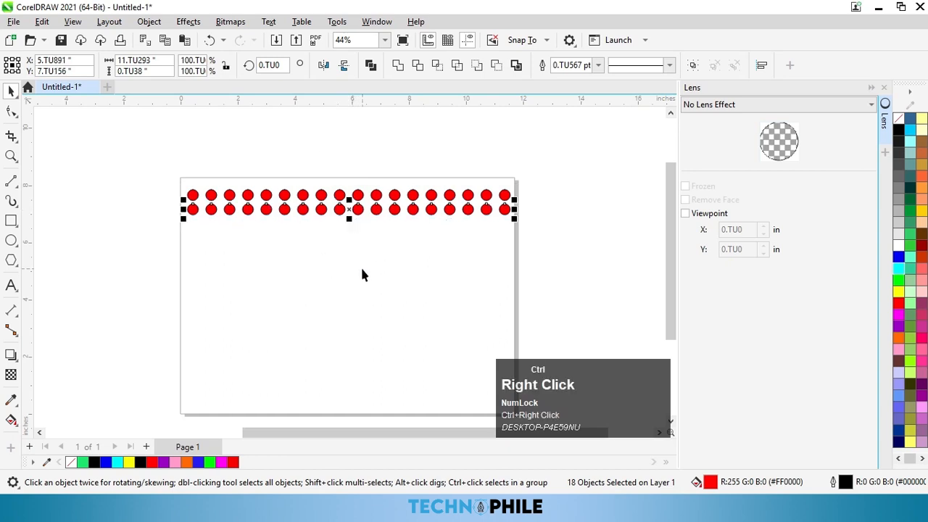
{"action": "key", "text": "ctrl+d"}
{"action": "key", "text": "ctrl+d"}
{"action": "key", "text": "ctrl+d"}
{"action": "key", "text": "ctrl+d"}
{"action": "key", "text": "ctrl+d"}
{"action": "key", "text": "ctrl+d"}
{"action": "key", "text": "ctrl+d"}
{"action": "key", "text": "ctrl+d"}
{"action": "key", "text": "ctrl+d"}
{"action": "key", "text": "ctrl+d"}
{"action": "key", "text": "ctrl+d"}
{"action": "key", "text": "ctrl+d"}
{"action": "key", "text": "ctrl+d"}
{"action": "key", "text": "ctrl+d"}
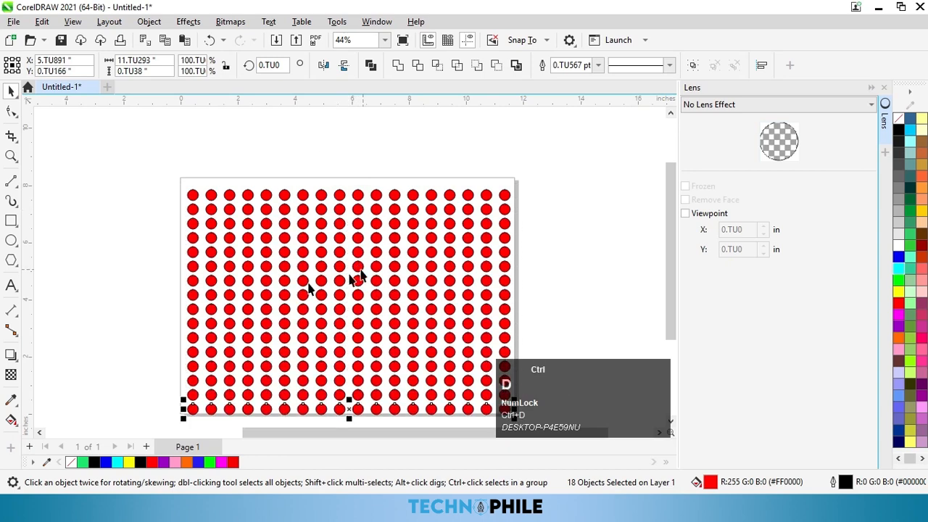
{"action": "left_click", "coordinate": [152, 305]}
Draw a circle about 5.79 in across over the grid of red dots and give it a Fish Eye lens.
{"action": "left_click", "coordinate": [11, 239]}
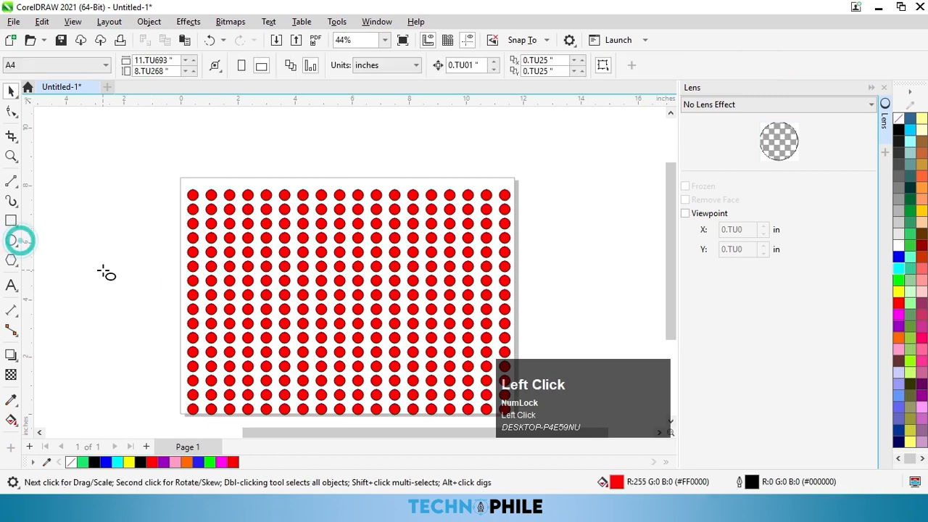
{"action": "mouse_move", "coordinate": [275, 231]}
{"action": "left_mouse_down"}
{"action": "mouse_move", "coordinate": [414, 373]}
{"action": "mouse_move", "coordinate": [414, 356]}
{"action": "mouse_move", "coordinate": [444, 381]}
{"action": "left_mouse_up"}
{"action": "left_click", "coordinate": [750, 103]}
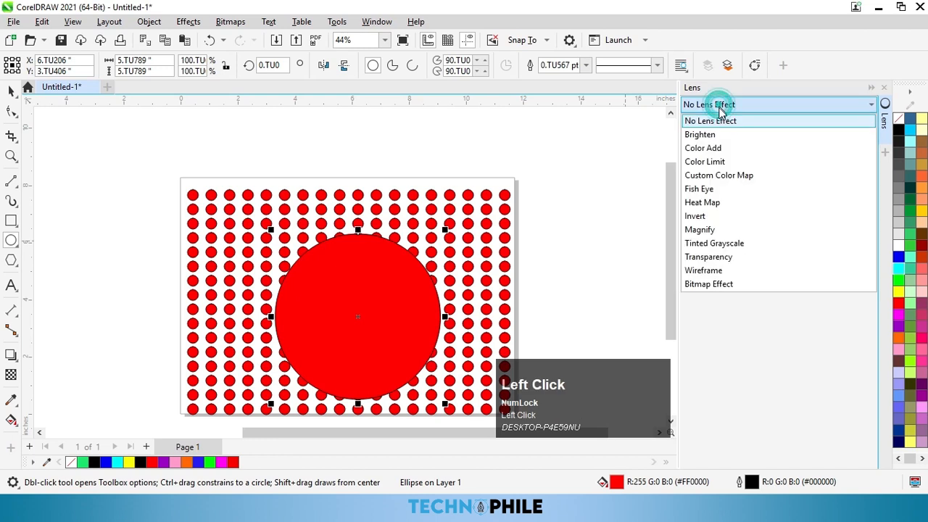
{"action": "left_click", "coordinate": [714, 186]}
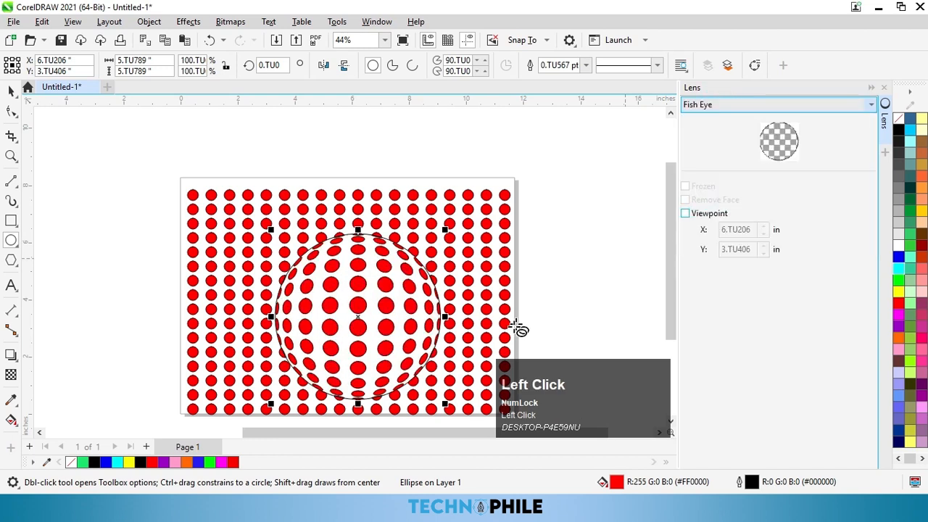
{"action": "scroll", "coordinate": [394, 266], "scroll_direction": "down", "scroll_amount": 1}
{"action": "scroll", "coordinate": [399, 335], "scroll_direction": "up", "scroll_amount": 1}
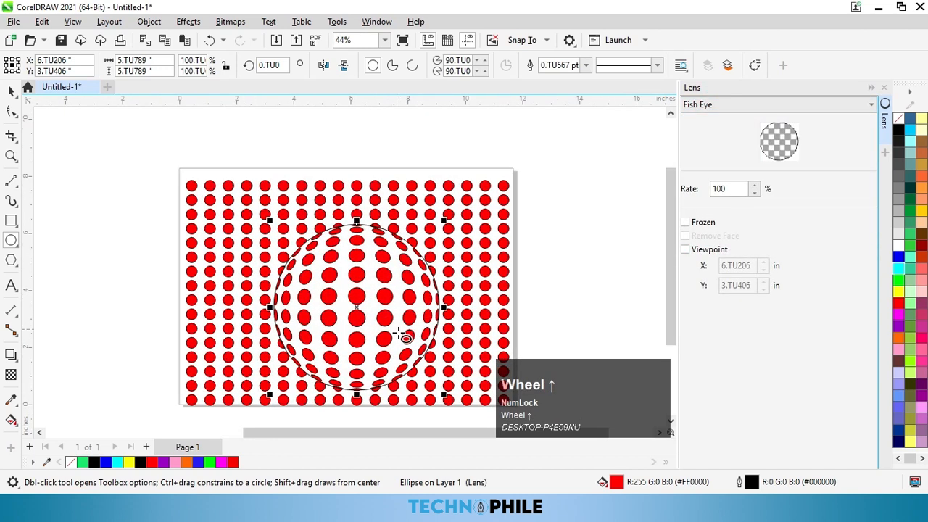
Freeze the Fish Eye lens at 100% and move the dotted sphere off the page to the left.
{"action": "scroll", "coordinate": [569, 226], "scroll_direction": "down", "scroll_amount": 1}
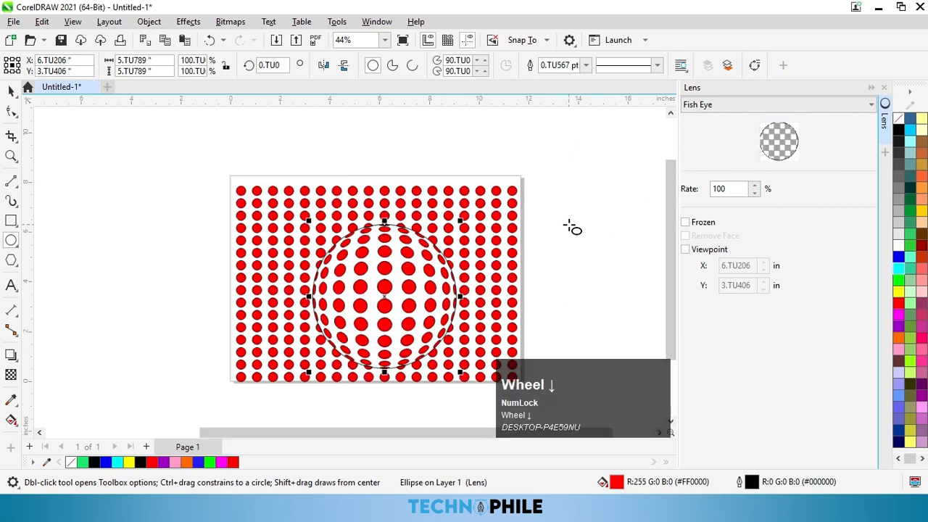
{"action": "left_click", "coordinate": [685, 225]}
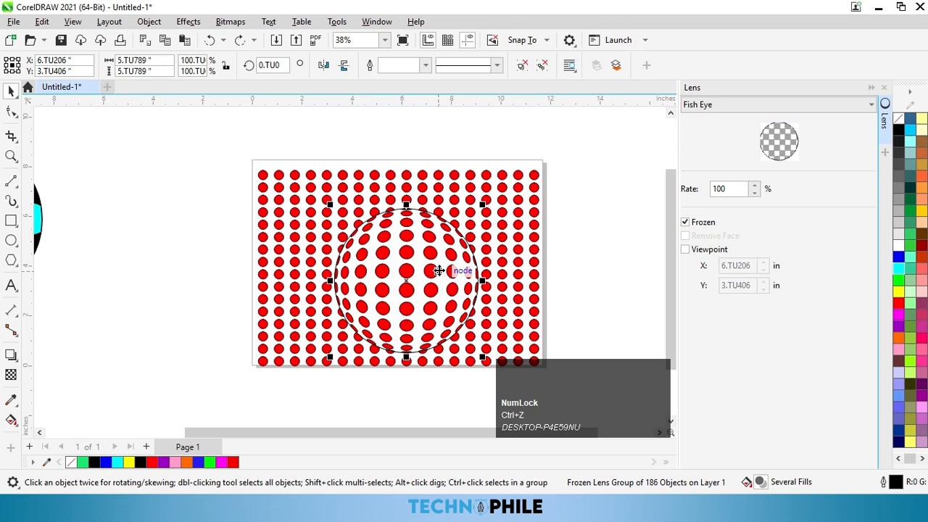
{"action": "left_click_drag", "start_coordinate": [440, 269], "coordinate": [230, 283]}
Remove the outlines of the dotted sphere and move it down and left, clear of the page.
{"action": "scroll", "coordinate": [253, 258], "scroll_direction": "down", "scroll_amount": 1}
{"action": "right_click", "coordinate": [898, 119]}
{"action": "left_click", "coordinate": [863, 127]}
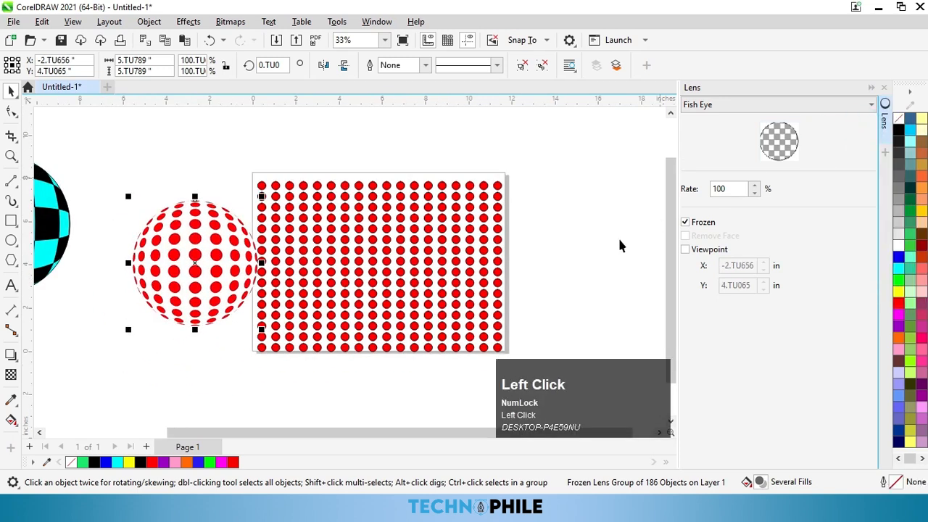
{"action": "left_click_drag", "start_coordinate": [236, 270], "coordinate": [136, 349]}
Delete the whole grid of red circles from the page.
{"action": "scroll", "coordinate": [217, 289], "scroll_direction": "down", "scroll_amount": 1}
{"action": "left_click", "coordinate": [301, 238]}
{"action": "left_click_drag", "start_coordinate": [208, 196], "coordinate": [414, 359]}
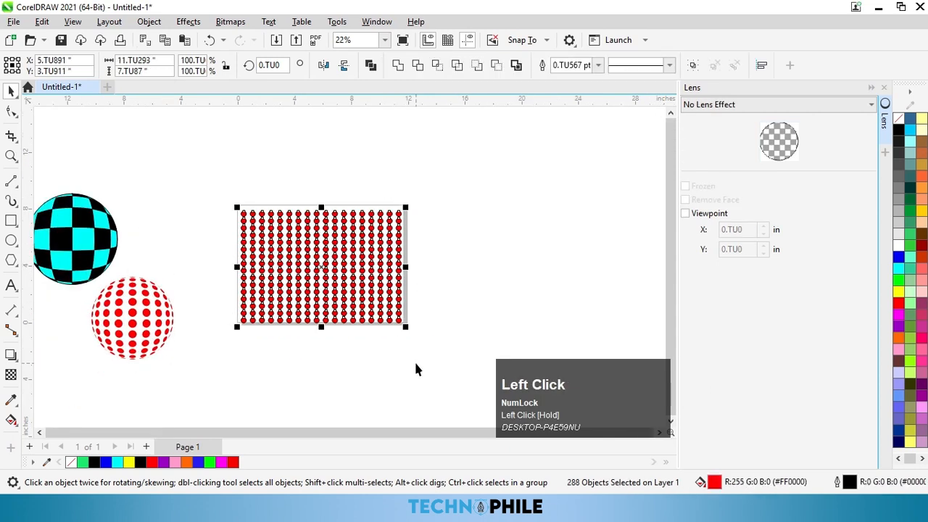
{"action": "key", "text": "Delete"}
Add the text "technophile" in Arial 24 pt near the page's upper-left corner.
{"action": "scroll", "coordinate": [276, 268], "scroll_direction": "up", "scroll_amount": 1}
{"action": "scroll", "coordinate": [276, 271], "scroll_direction": "up", "scroll_amount": 2}
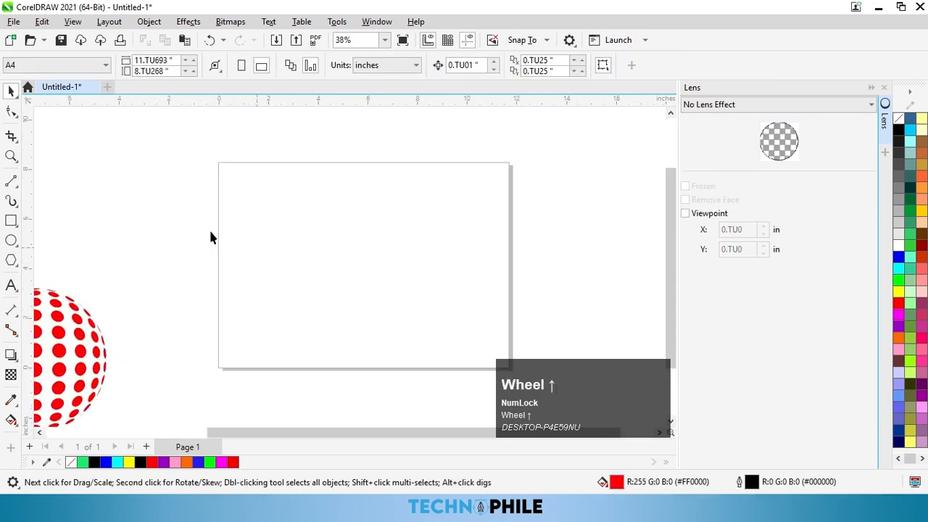
{"action": "scroll", "coordinate": [328, 269], "scroll_direction": "up", "scroll_amount": 1}
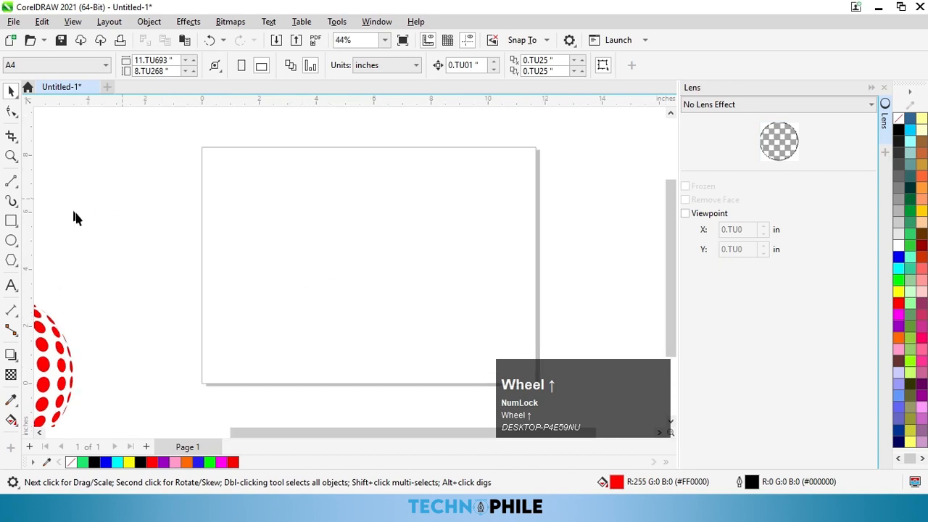
{"action": "left_click", "coordinate": [11, 285]}
{"action": "left_click", "coordinate": [222, 186]}
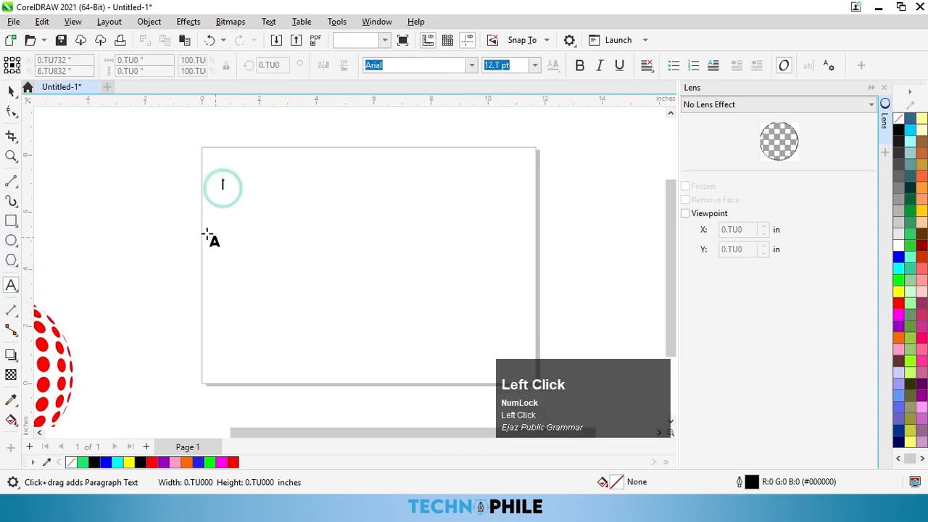
{"action": "type", "text": "technop"}
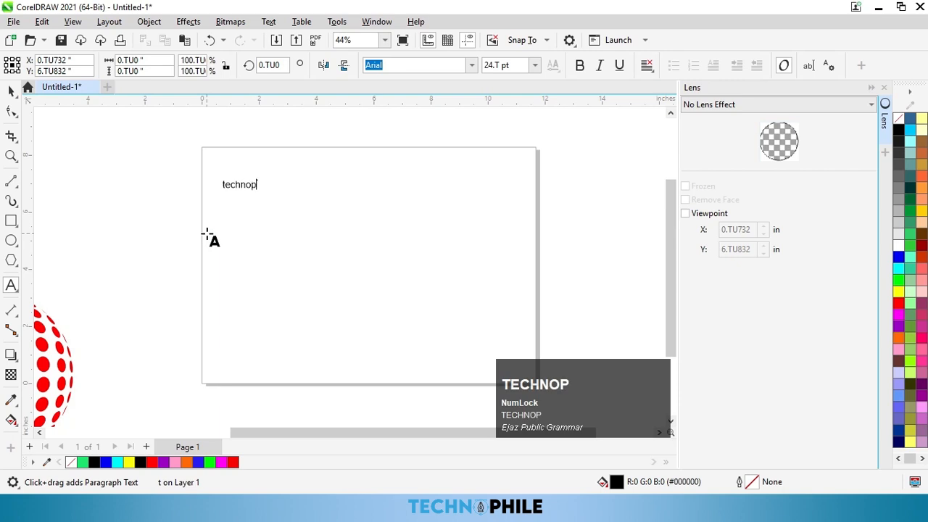
{"action": "type", "text": "hile"}
{"action": "key", "text": "ctrl+z"}
Copy the "technophile" text to its right and repeat the copy into a row of seven across the page.
{"action": "left_click_drag", "start_coordinate": [245, 186], "coordinate": [289, 173]}
{"action": "right_click", "coordinate": [288, 173]}
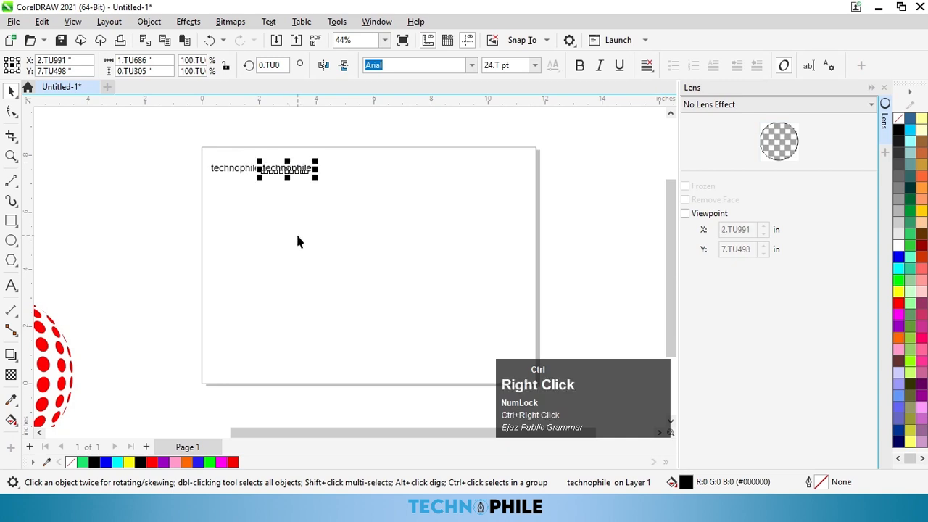
{"action": "key", "text": "ctrl+d"}
{"action": "key", "text": "ctrl+d"}
{"action": "key", "text": "ctrl+d"}
{"action": "key", "text": "ctrl+d"}
{"action": "key", "text": "ctrl+d"}
Copy the row of "technophile" text directly below itself and repeat the copy down the page to make 17 rows.
{"action": "left_click_drag", "start_coordinate": [203, 135], "coordinate": [346, 174]}
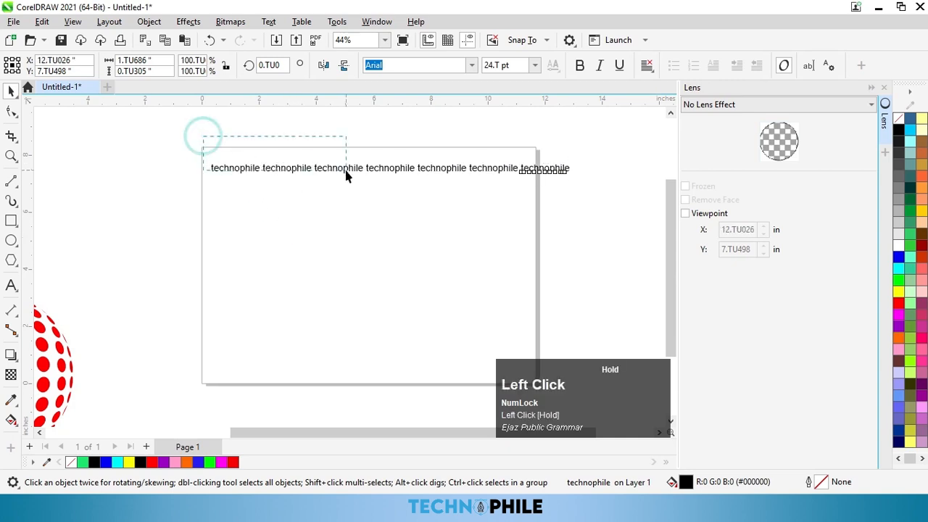
{"action": "left_click_drag", "start_coordinate": [570, 209], "coordinate": [574, 205]}
{"action": "mouse_move", "coordinate": [388, 183]}
{"action": "left_mouse_down"}
{"action": "mouse_move", "coordinate": [394, 193]}
{"action": "mouse_move", "coordinate": [389, 186]}
{"action": "left_mouse_up"}
{"action": "right_click", "coordinate": [389, 187]}
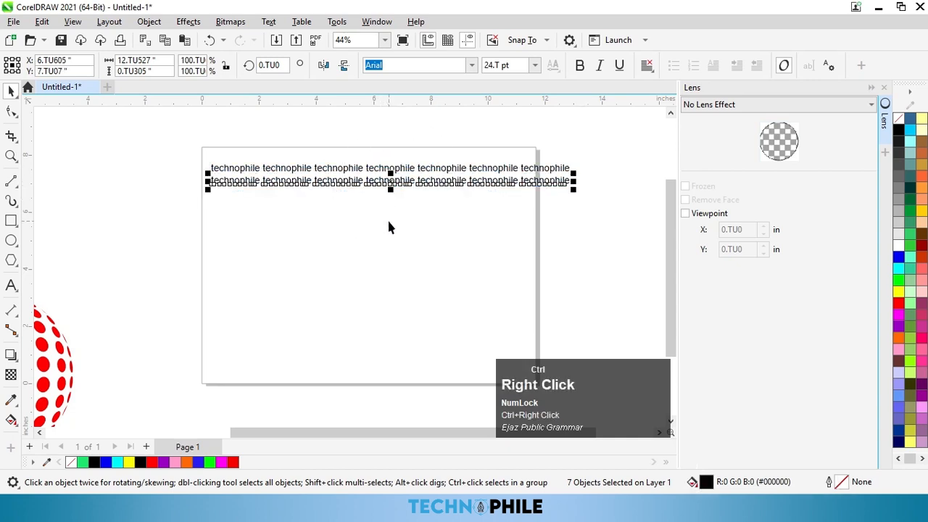
{"action": "key", "text": "ctrl+d"}
{"action": "key", "text": "ctrl+d"}
{"action": "key", "text": "ctrl+d"}
{"action": "key", "text": "ctrl+d"}
{"action": "key", "text": "ctrl+d"}
{"action": "key", "text": "ctrl+d"}
{"action": "key", "text": "ctrl+d"}
{"action": "key", "text": "ctrl+d"}
{"action": "key", "text": "ctrl+d"}
{"action": "key", "text": "ctrl+d"}
{"action": "key", "text": "ctrl+d"}
{"action": "key", "text": "ctrl+d"}
{"action": "key", "text": "ctrl+d"}
{"action": "key", "text": "ctrl+d"}
{"action": "key", "text": "ctrl+d"}
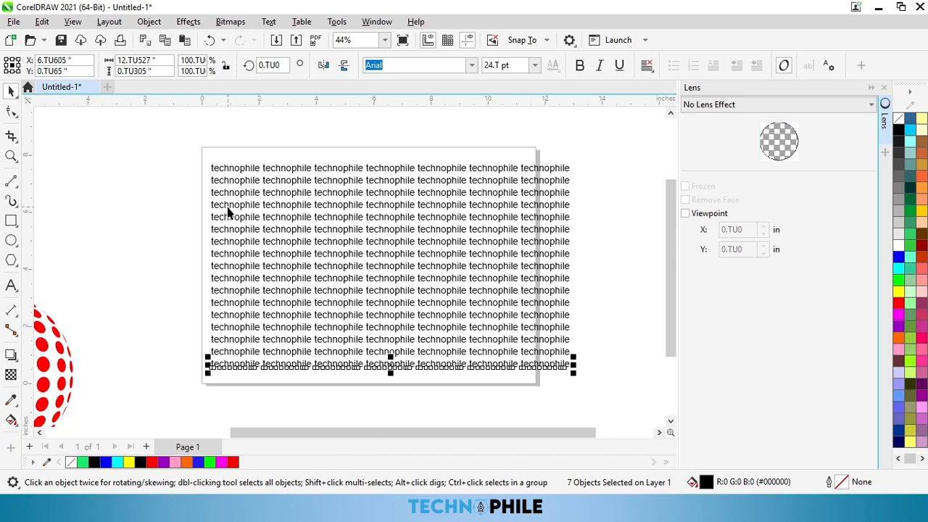
Fill the first three rows of text with yellow and the sixth to tenth rows with blue.
{"action": "left_click_drag", "start_coordinate": [180, 135], "coordinate": [592, 215]}
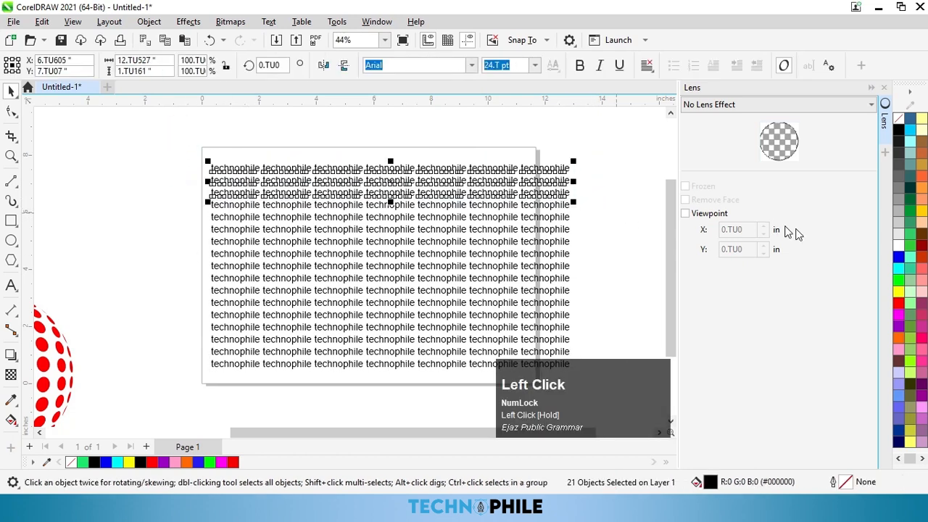
{"action": "left_click", "coordinate": [897, 291]}
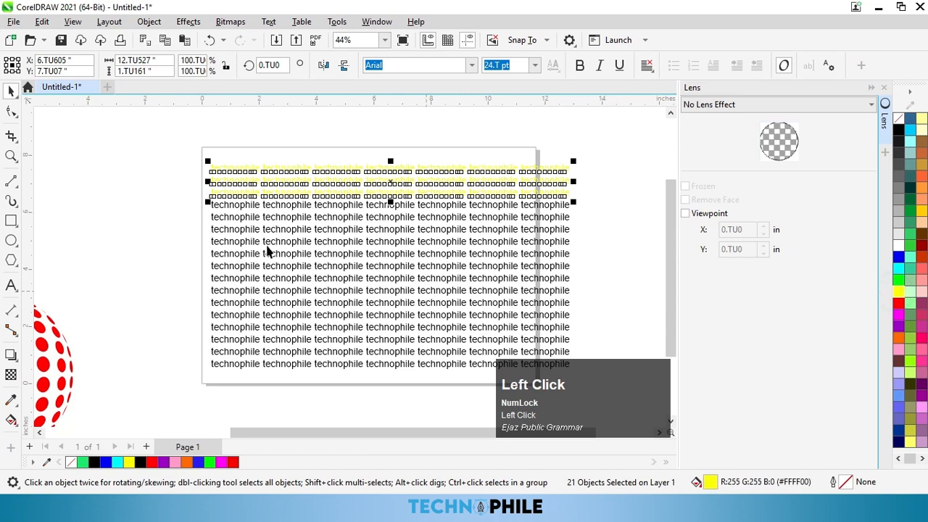
{"action": "left_click_drag", "start_coordinate": [171, 220], "coordinate": [669, 288]}
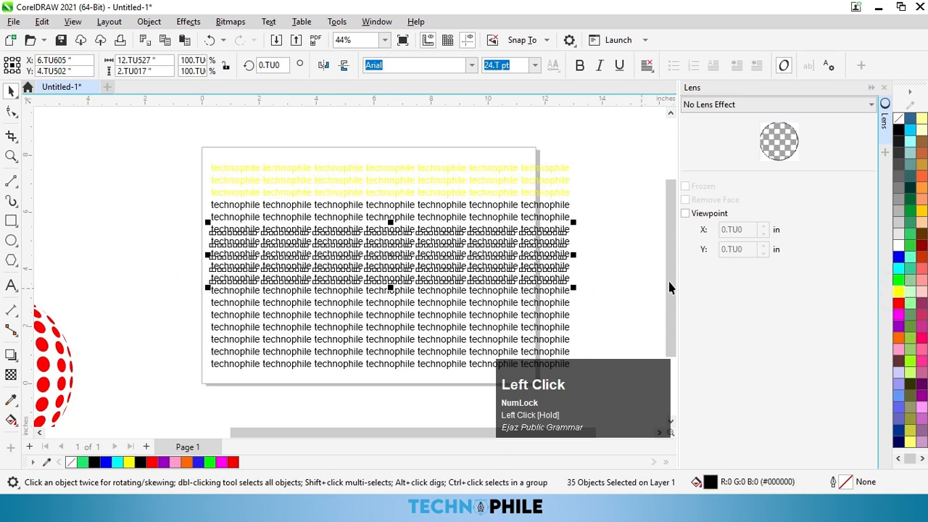
{"action": "left_click", "coordinate": [897, 257]}
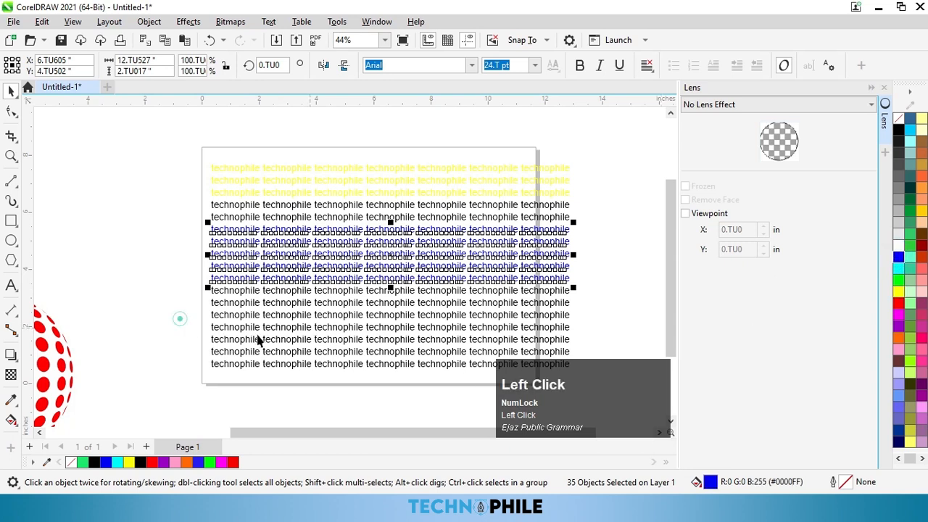
Fill the three rows of text just above the last row with green.
{"action": "left_click_drag", "start_coordinate": [179, 319], "coordinate": [514, 348]}
{"action": "left_click_drag", "start_coordinate": [608, 365], "coordinate": [665, 347]}
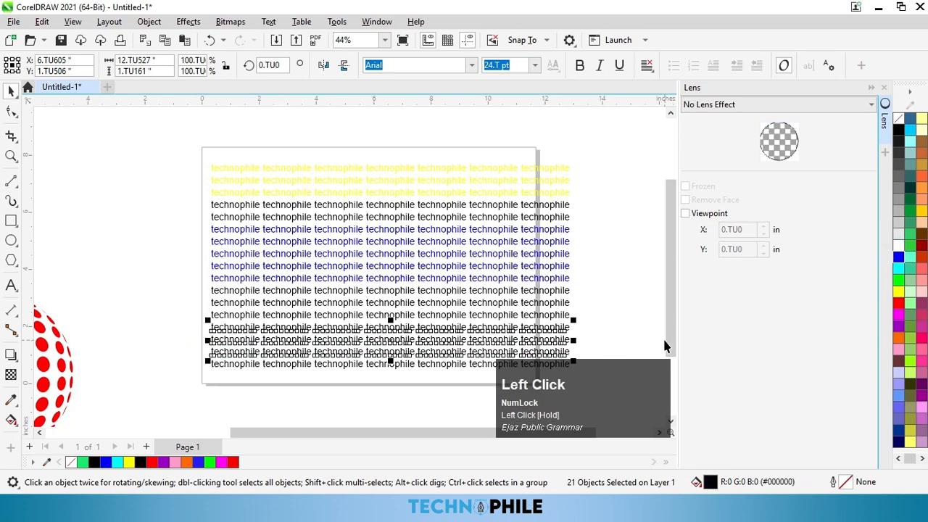
{"action": "left_click", "coordinate": [898, 279]}
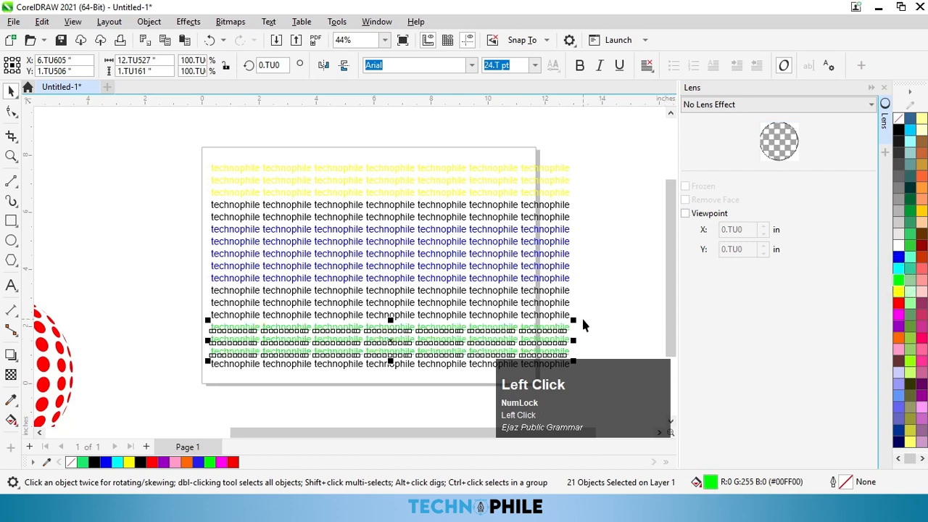
Draw a circle about 6.3 inches in diameter over the text rows and centre it on the page.
{"action": "left_click", "coordinate": [11, 240]}
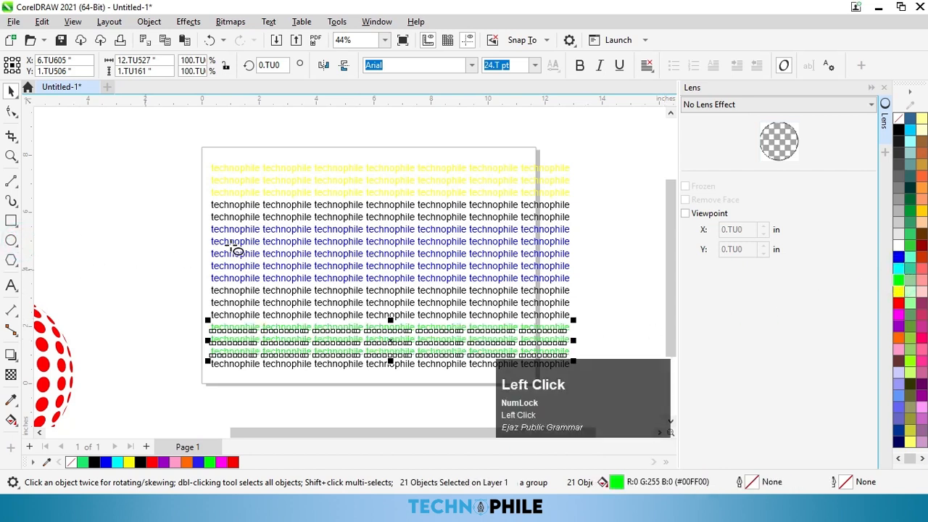
{"action": "mouse_move", "coordinate": [278, 208]}
{"action": "left_mouse_down"}
{"action": "mouse_move", "coordinate": [355, 297]}
{"action": "mouse_move", "coordinate": [447, 352]}
{"action": "mouse_move", "coordinate": [462, 371]}
{"action": "mouse_move", "coordinate": [455, 368]}
{"action": "left_mouse_up"}
{"action": "key", "text": "p"}
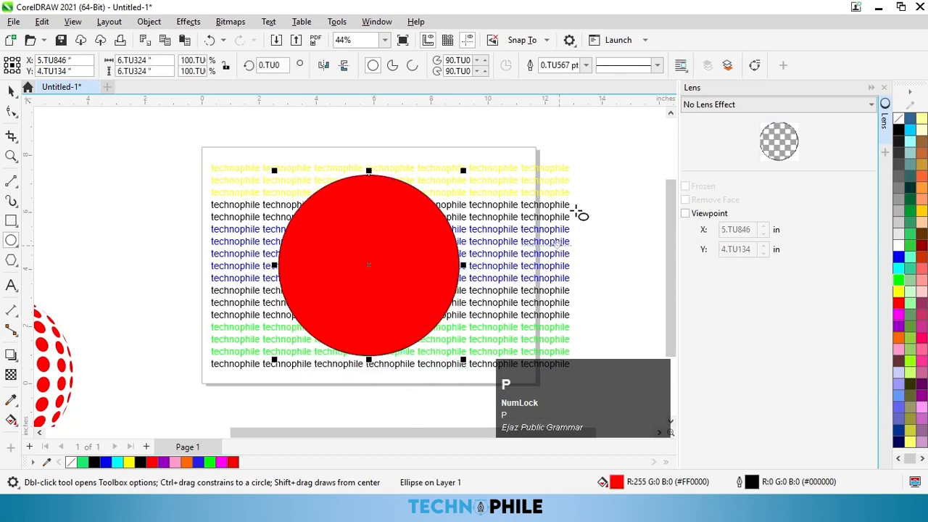
Apply a Fish Eye lens with a rate of 150% to the circle and freeze it.
{"action": "left_click", "coordinate": [717, 107]}
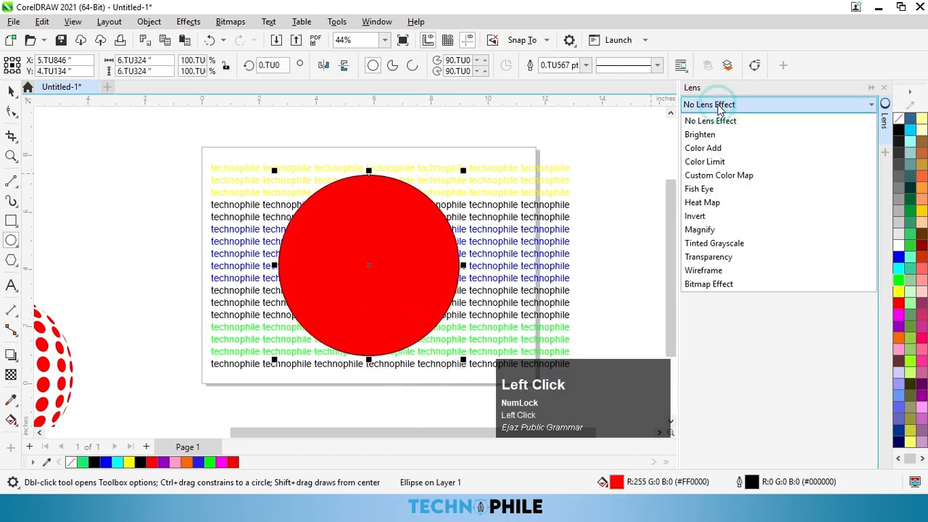
{"action": "left_click", "coordinate": [713, 190]}
{"action": "scroll", "coordinate": [427, 296], "scroll_direction": "up", "scroll_amount": 1}
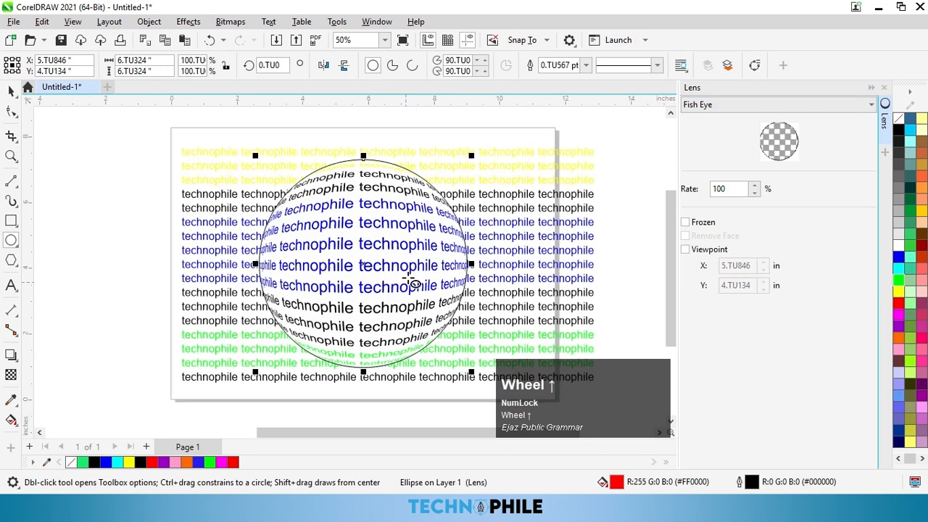
{"action": "left_click", "coordinate": [754, 186]}
{"action": "left_click", "coordinate": [757, 186]}
{"action": "left_click", "coordinate": [757, 186]}
{"action": "left_click", "coordinate": [756, 186]}
{"action": "left_click", "coordinate": [757, 186]}
{"action": "left_click", "coordinate": [757, 185]}
{"action": "left_click", "coordinate": [757, 186]}
{"action": "left_click", "coordinate": [756, 186]}
{"action": "left_click", "coordinate": [757, 186]}
{"action": "left_click", "coordinate": [757, 185]}
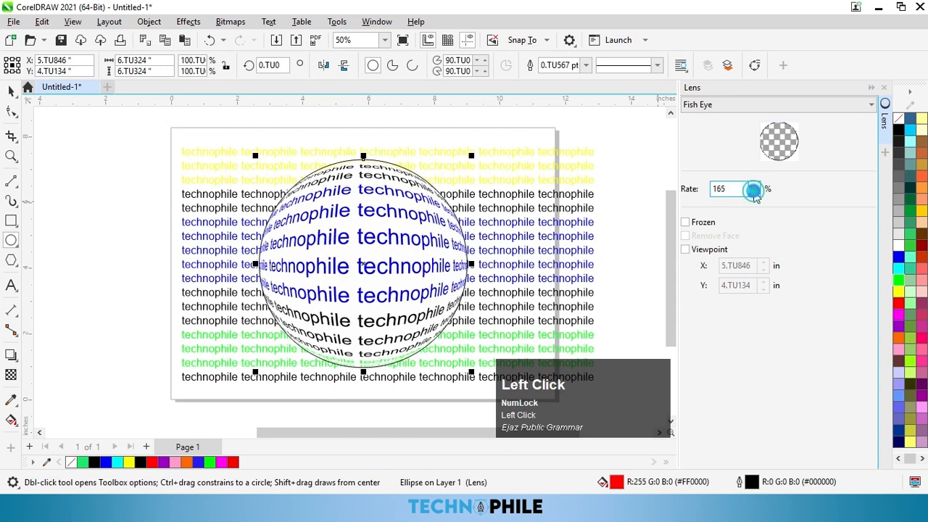
{"action": "left_click", "coordinate": [755, 192]}
{"action": "left_click", "coordinate": [684, 222]}
{"action": "scroll", "coordinate": [519, 261], "scroll_direction": "down", "scroll_amount": 1}
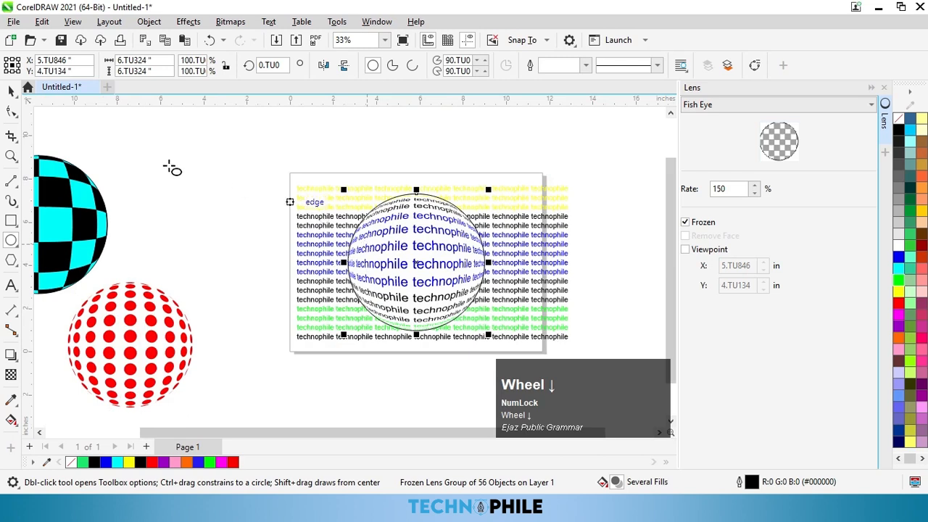
Move the frozen text sphere up and left, clear of the text rows, and remove its outline.
{"action": "key", "text": "ctrl+z"}
{"action": "left_click_drag", "start_coordinate": [411, 261], "coordinate": [217, 201]}
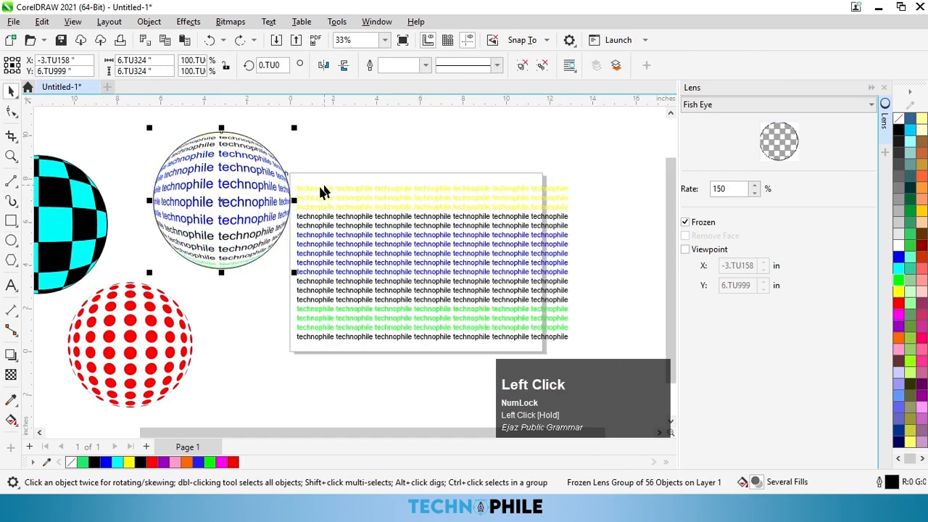
{"action": "right_click", "coordinate": [890, 125]}
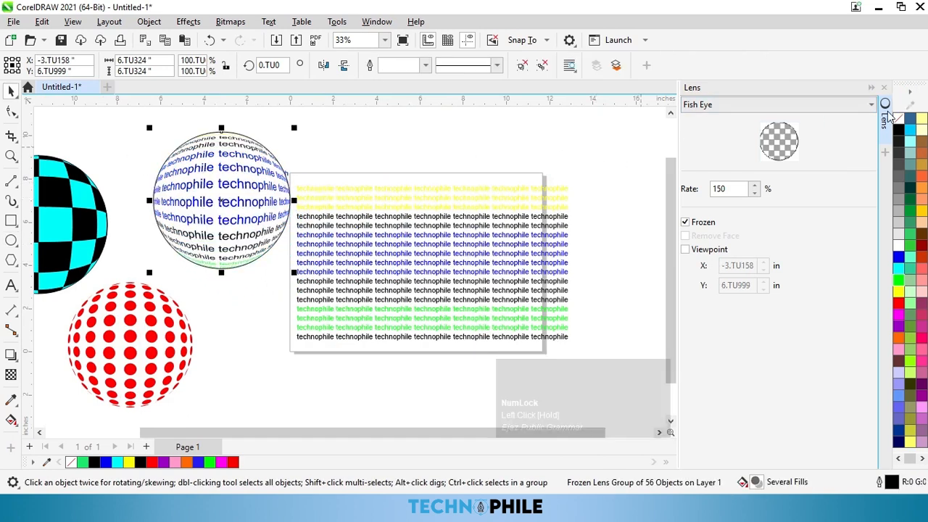
{"action": "left_click", "coordinate": [826, 127]}
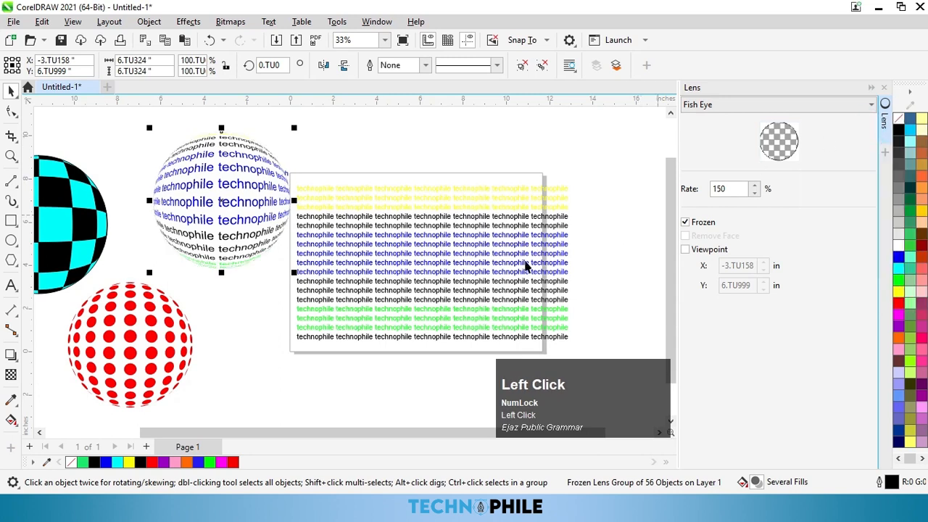
Delete all the rows of "technophile" text from the page, keeping the three spheres.
{"action": "scroll", "coordinate": [437, 233], "scroll_direction": "down", "scroll_amount": 2}
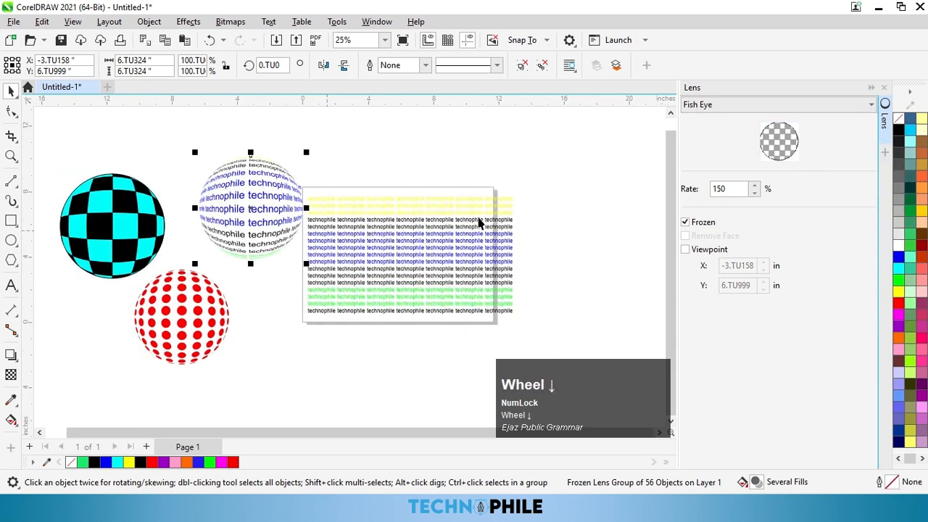
{"action": "left_click_drag", "start_coordinate": [548, 181], "coordinate": [302, 335]}
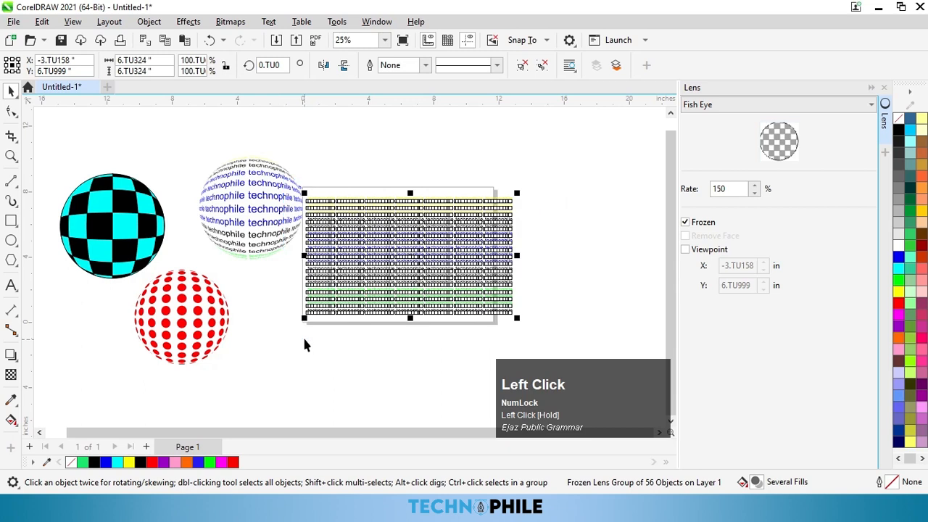
{"action": "key", "text": "Delete"}
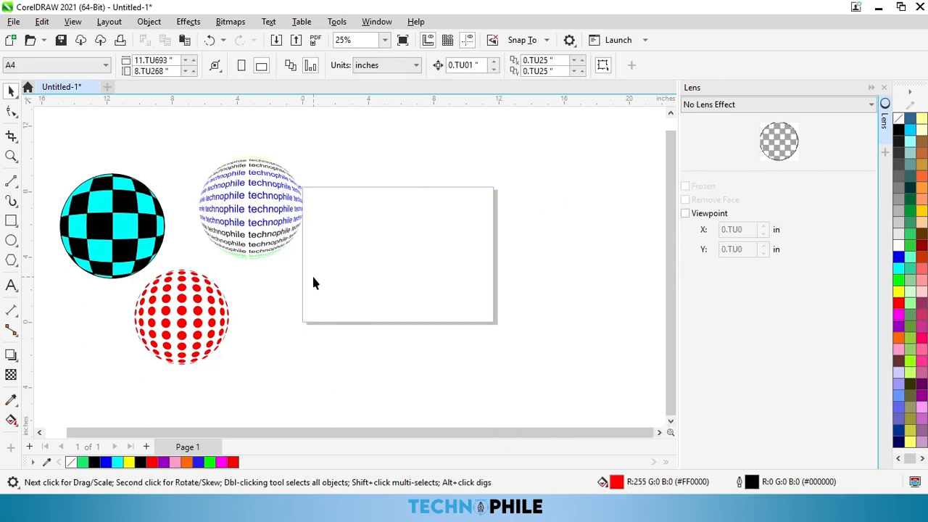